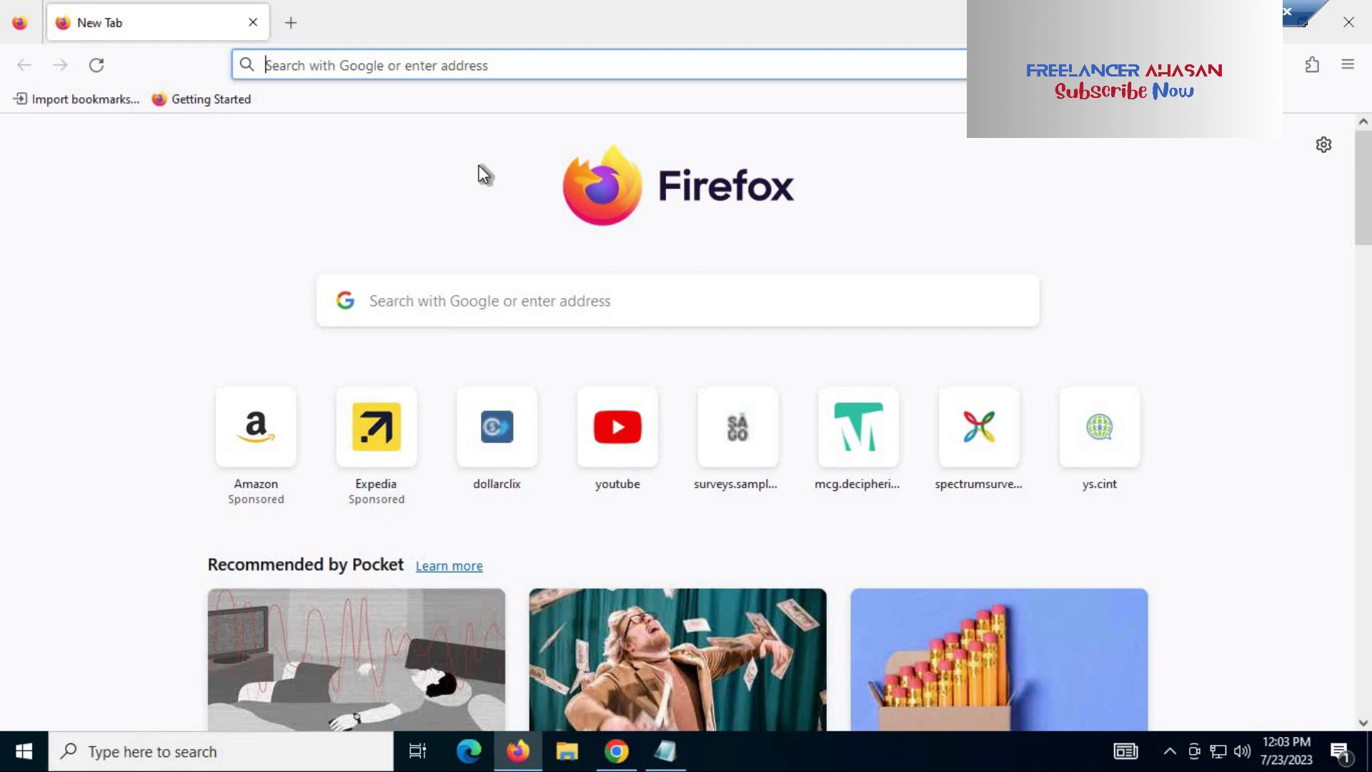
# Step: Load the mail.com website from the Firefox address bar
pyautogui.write('mai')
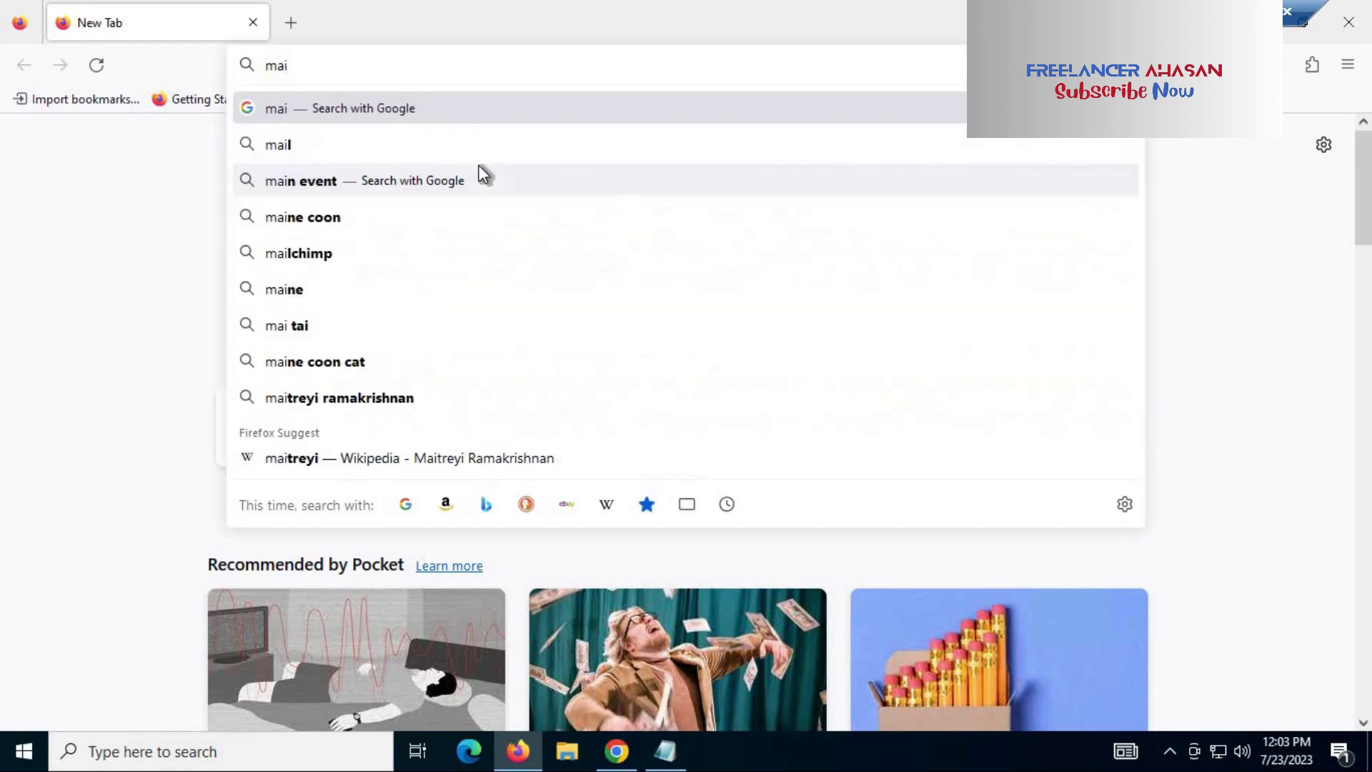
pyautogui.write('l.com')
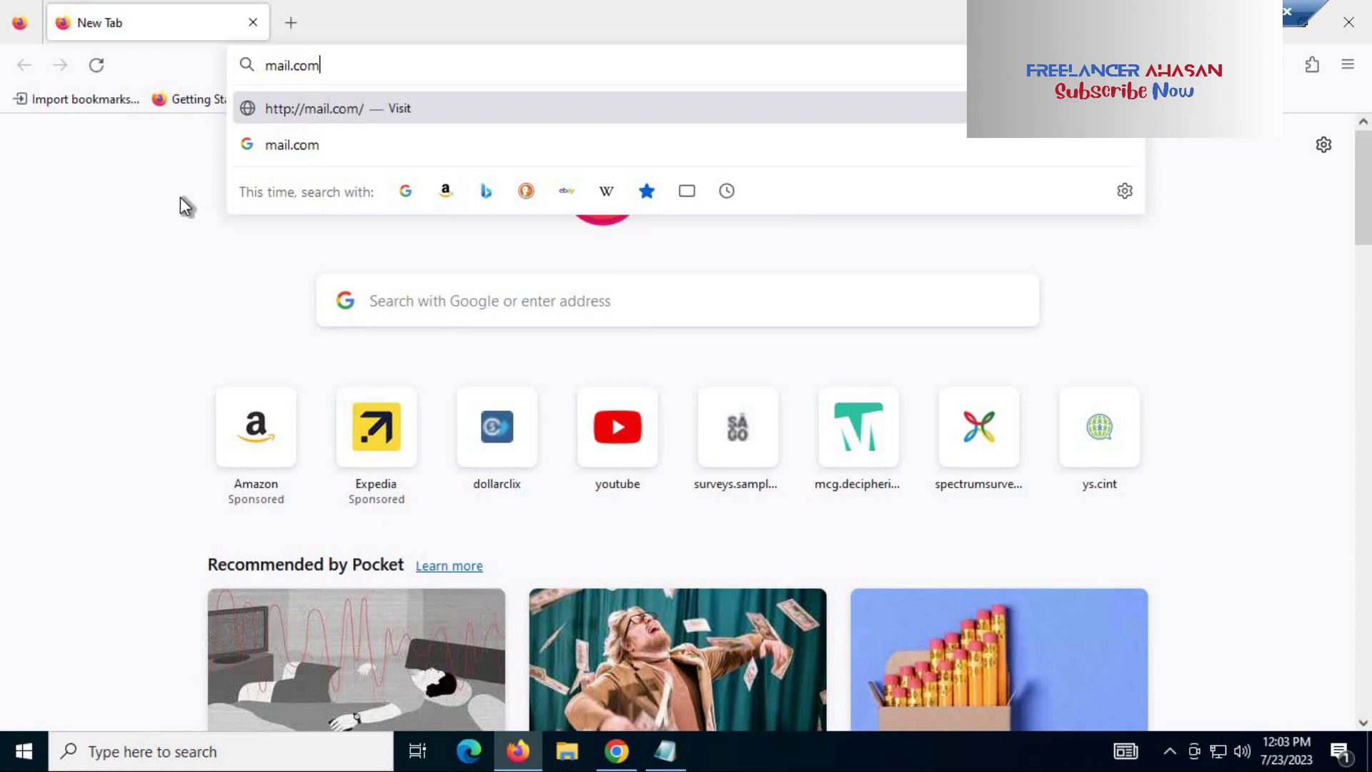
pyautogui.press('Return')
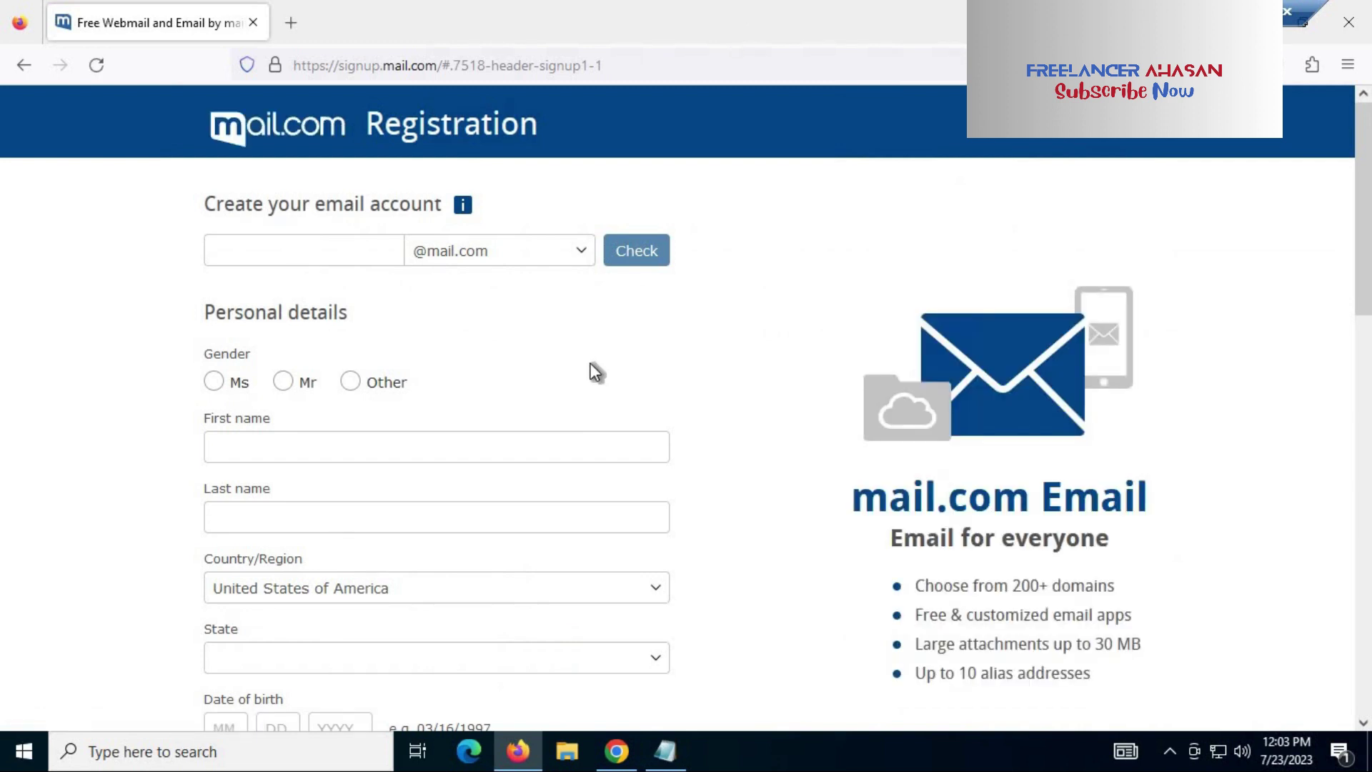
# Step: Paste the chosen username into the address field and check that it's available
pyautogui.scroll(-6, 591, 374)
pyautogui.scroll(-7, 638, 447)
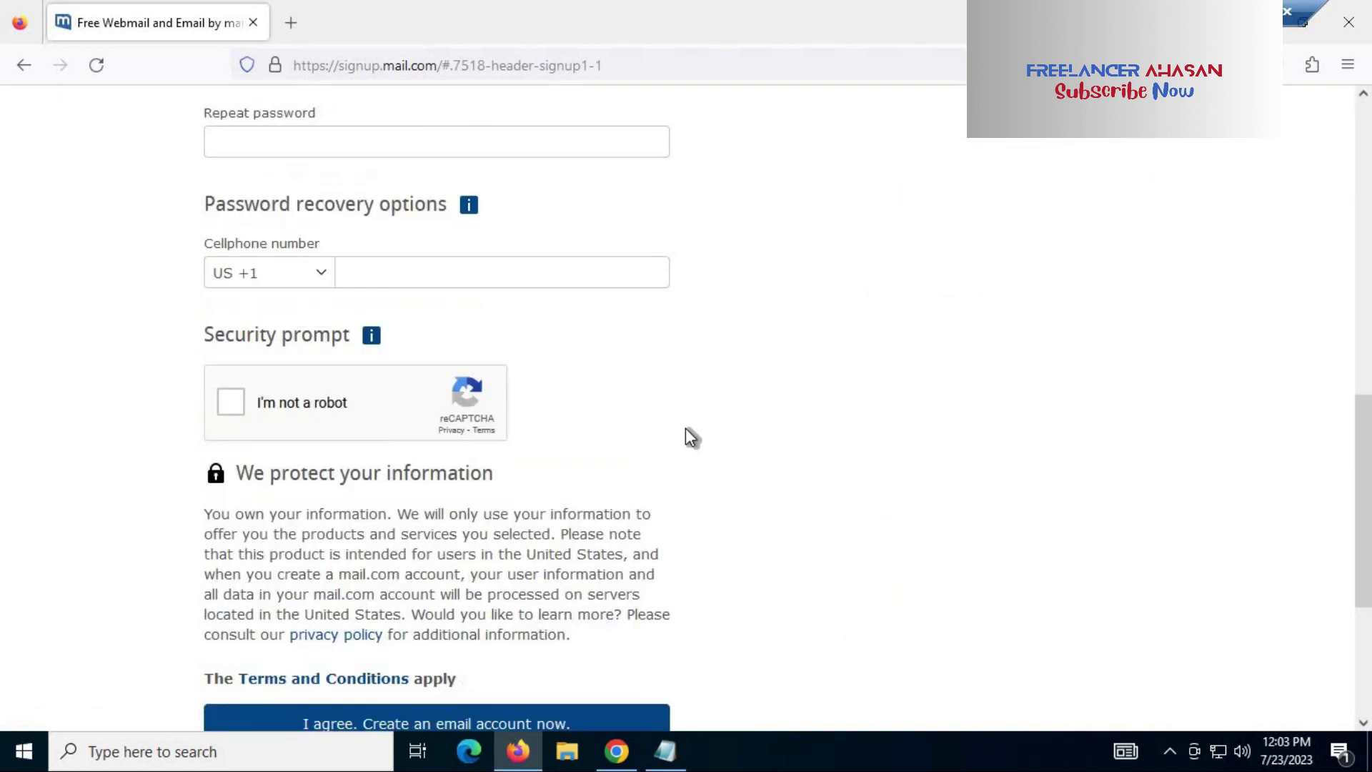
pyautogui.scroll(12, 700, 431)
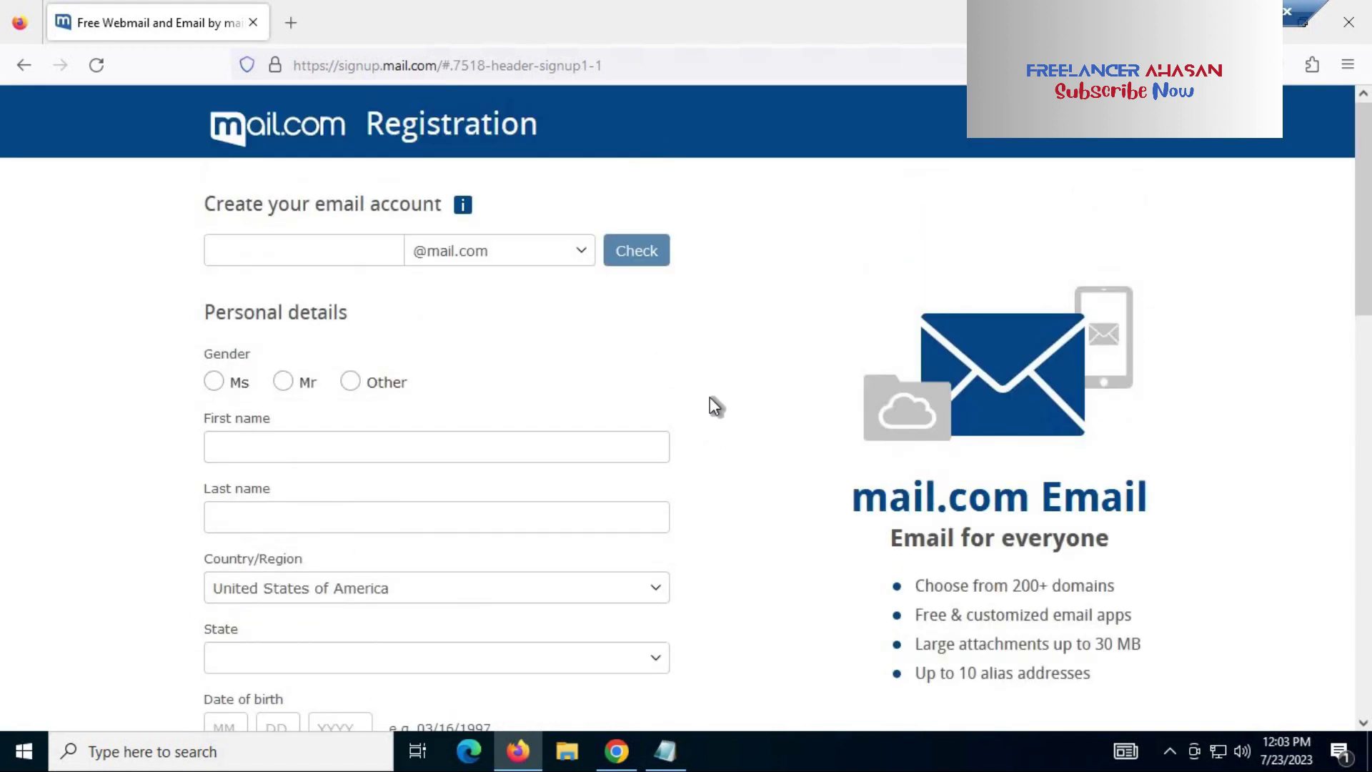
pyautogui.click(320, 253)
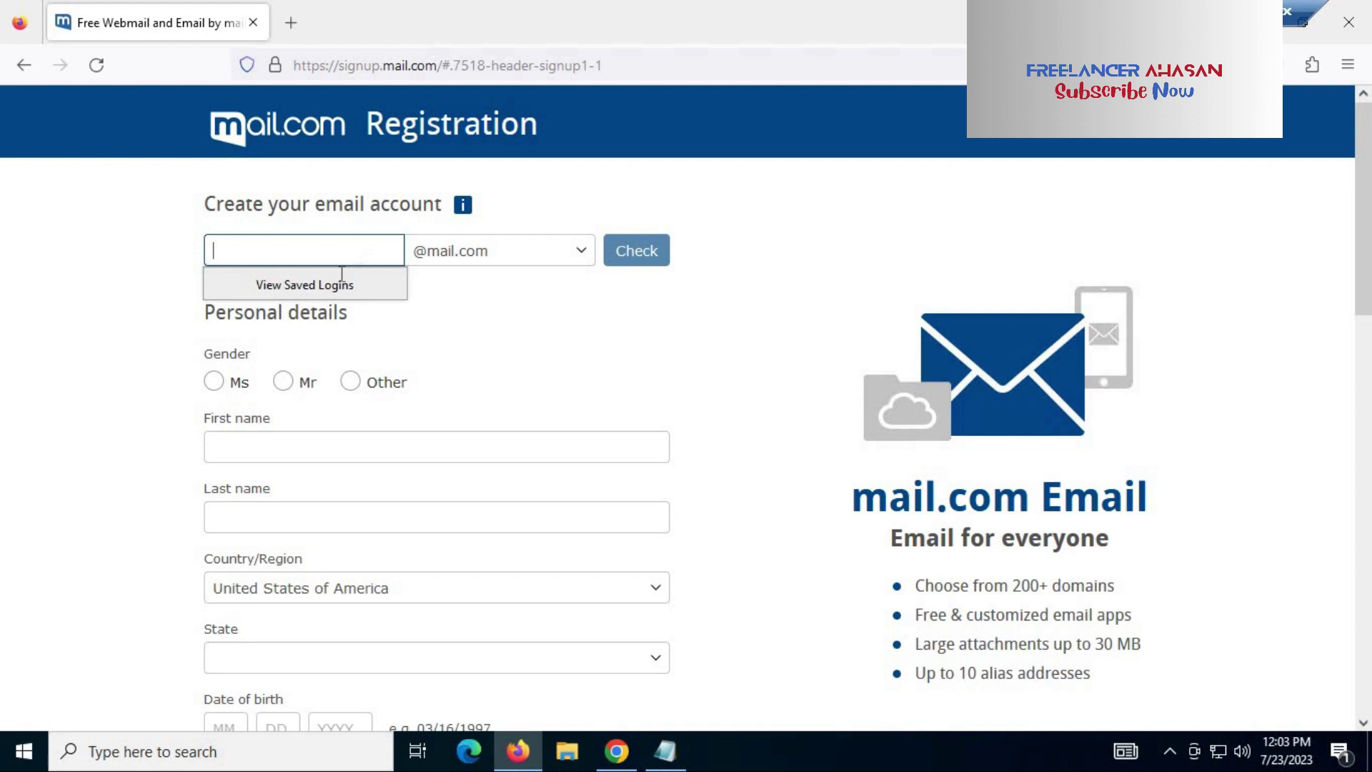
pyautogui.click(188, 258)
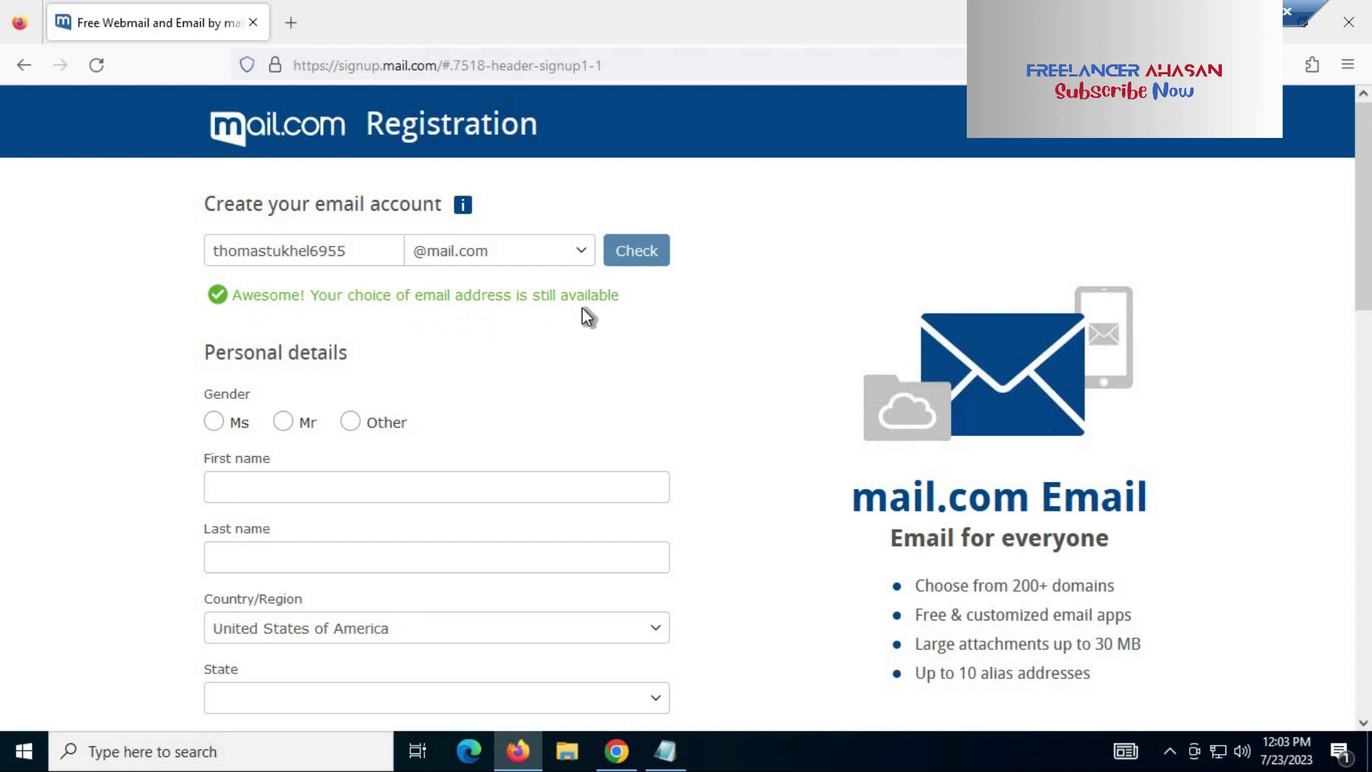
pyautogui.click(309, 251)
pyautogui.keyDown('shift'); pyautogui.click(289, 251); pyautogui.keyUp('shift')
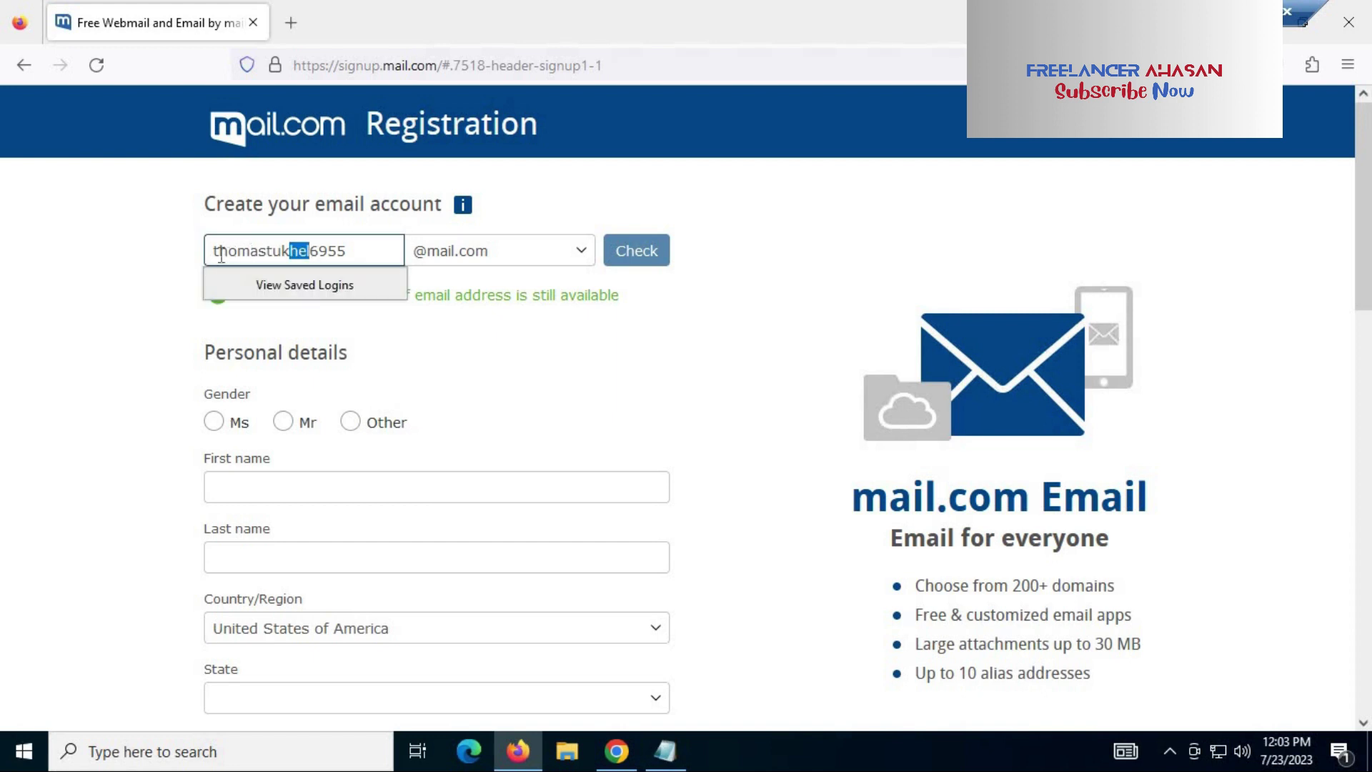
pyautogui.hotkey('shift', 'Left')
pyautogui.hotkey('shift', 'Left')
pyautogui.hotkey('shift', 'Left')
pyautogui.hotkey('shift', 'Left')
pyautogui.hotkey('shift', 'Left')
pyautogui.hotkey('shift', 'Left')
pyautogui.hotkey('shift', 'Left')
pyautogui.hotkey('shift', 'Left')
pyautogui.hotkey('shift', 'Left')
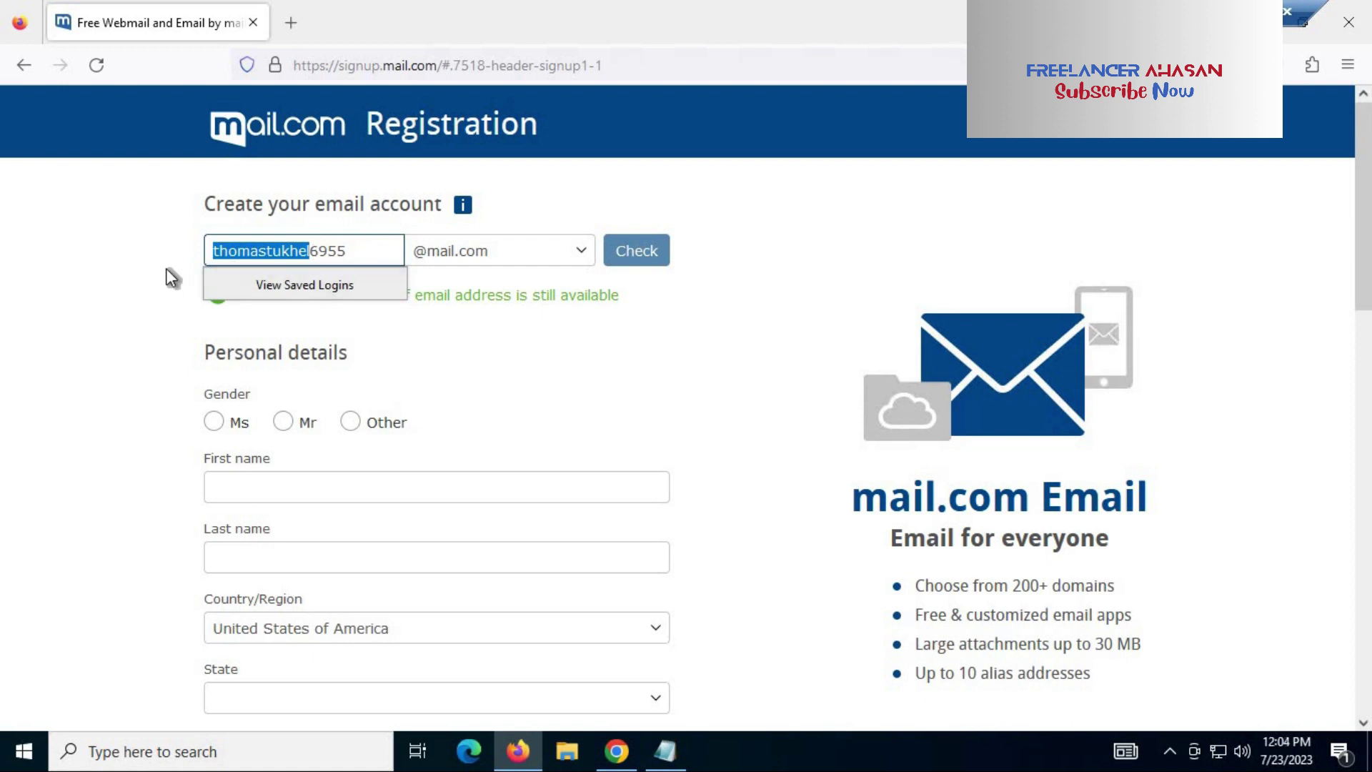
pyautogui.click(314, 281)
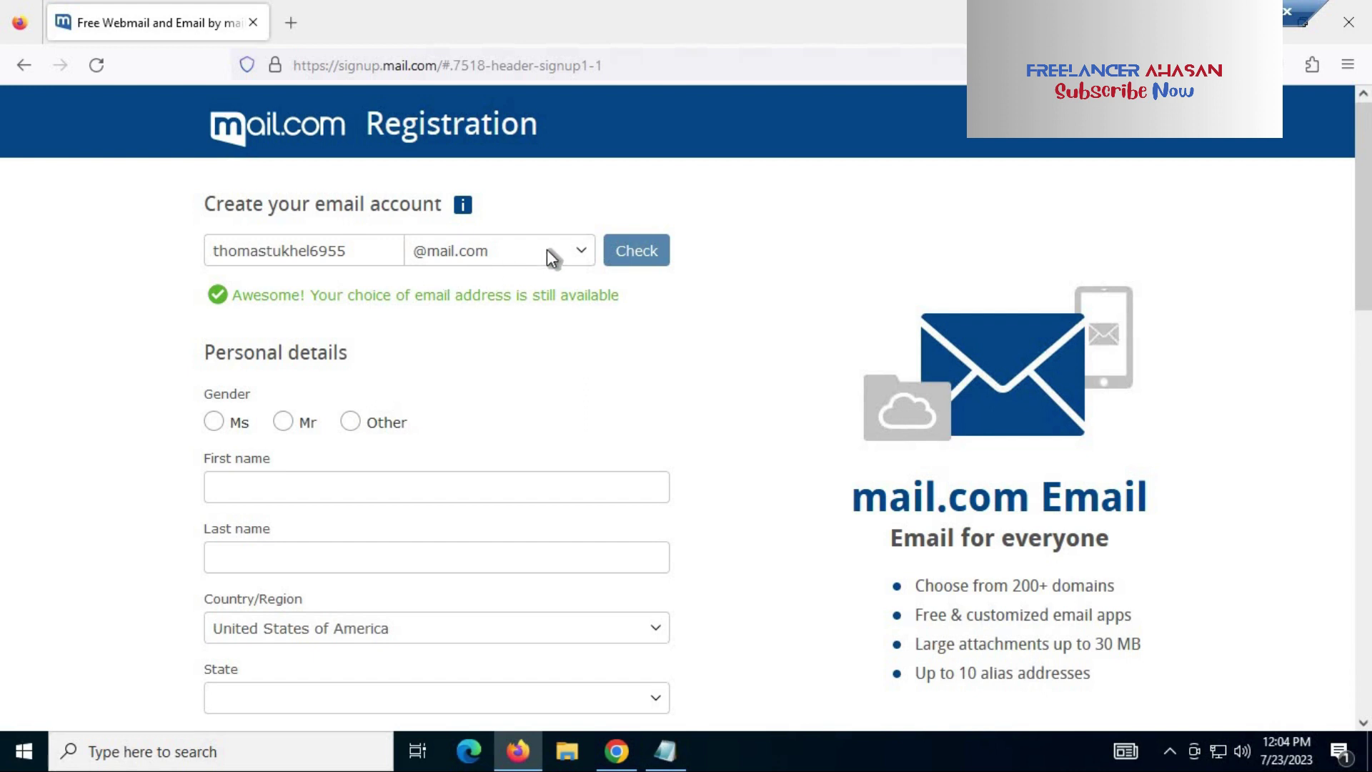
pyautogui.click(583, 252)
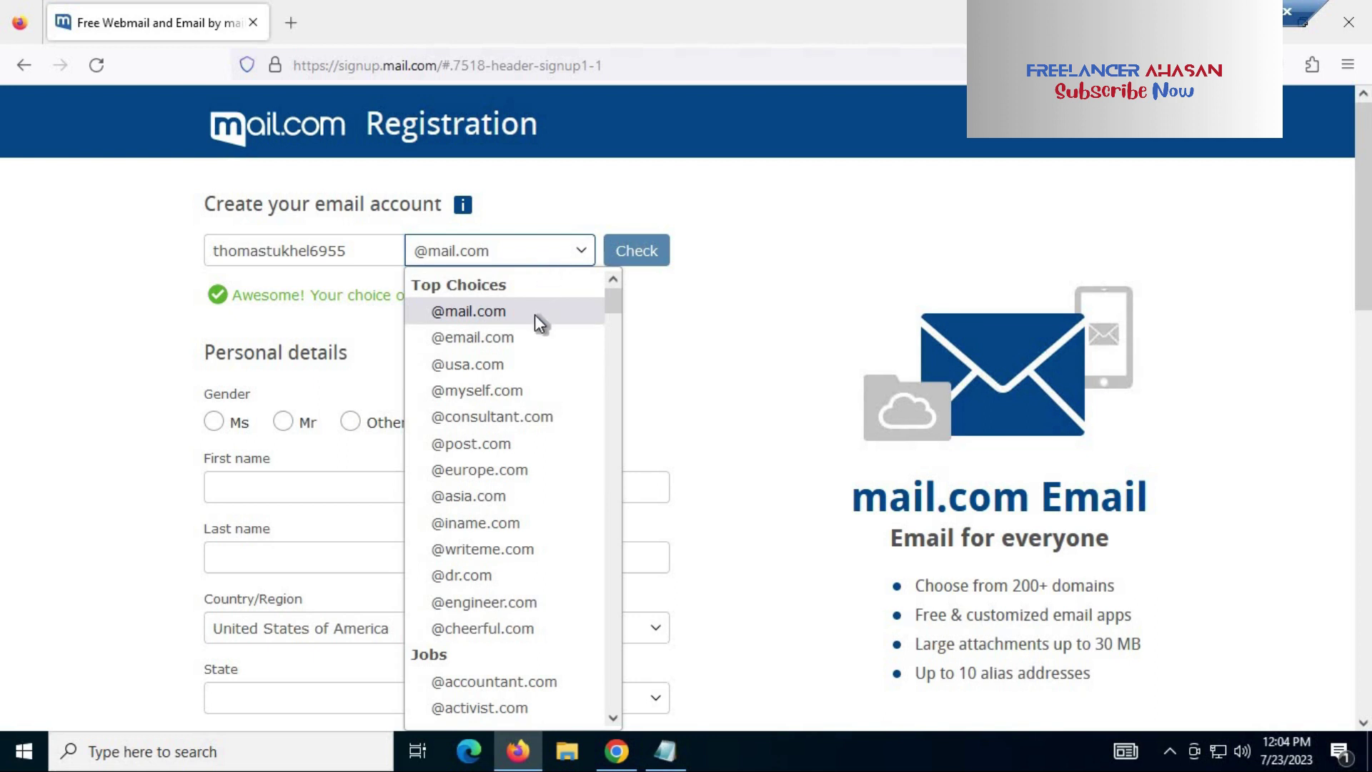
pyautogui.scroll(-12, 532, 343)
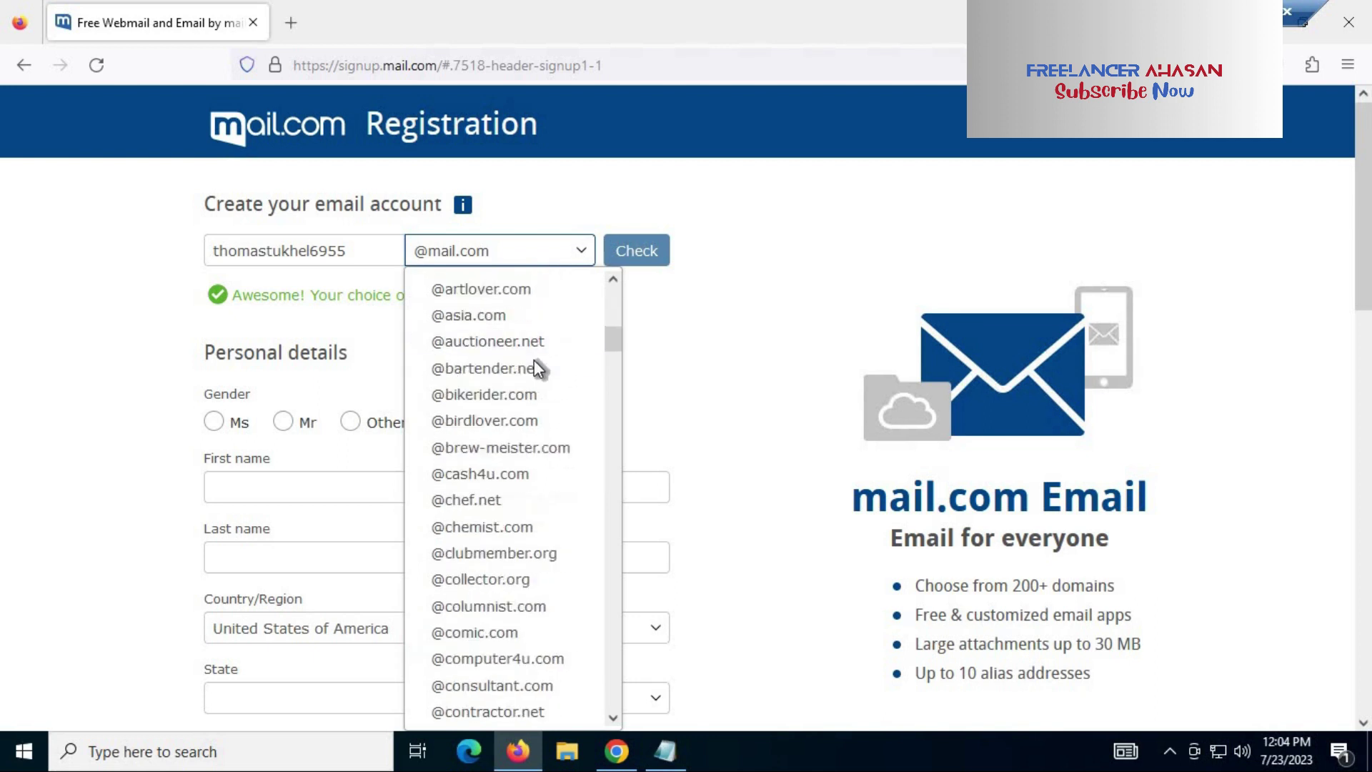
pyautogui.scroll(-20, 533, 361)
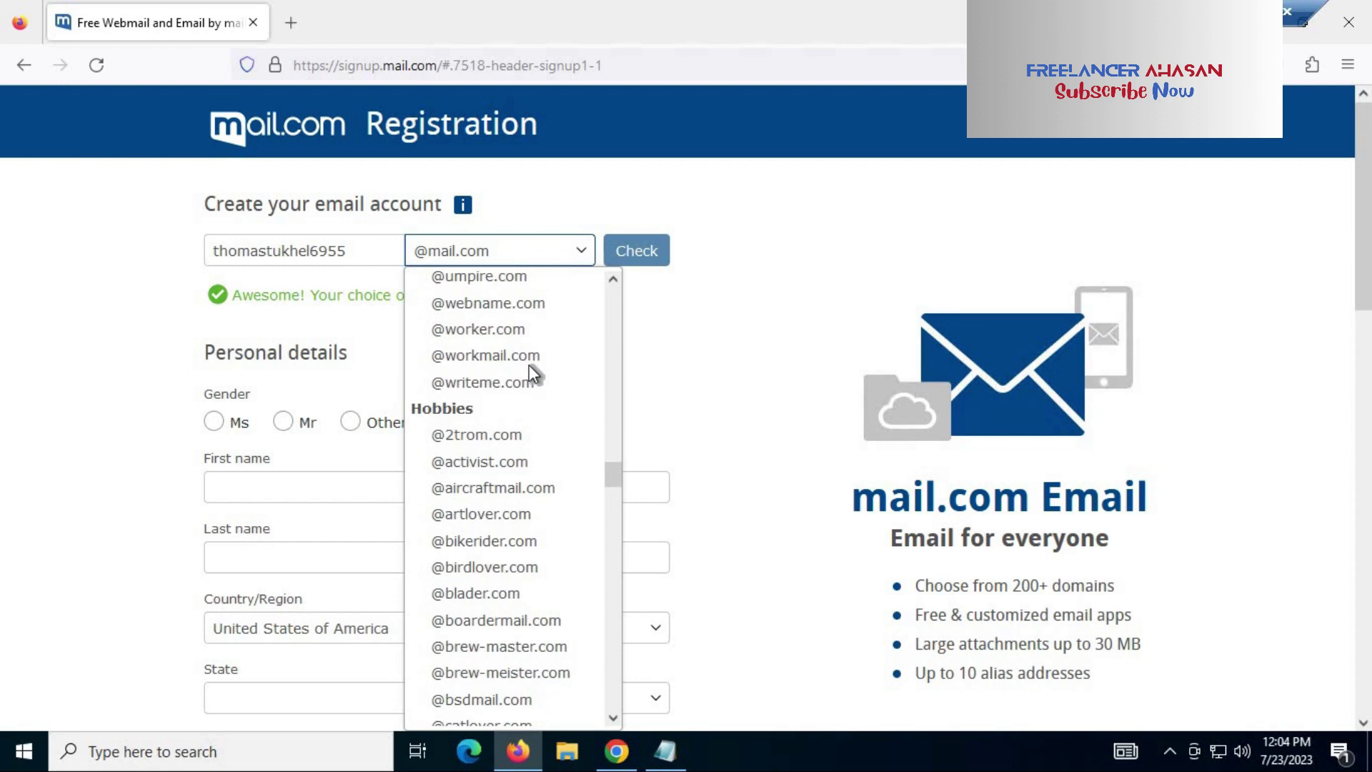
pyautogui.scroll(-15, 565, 357)
pyautogui.click(710, 305)
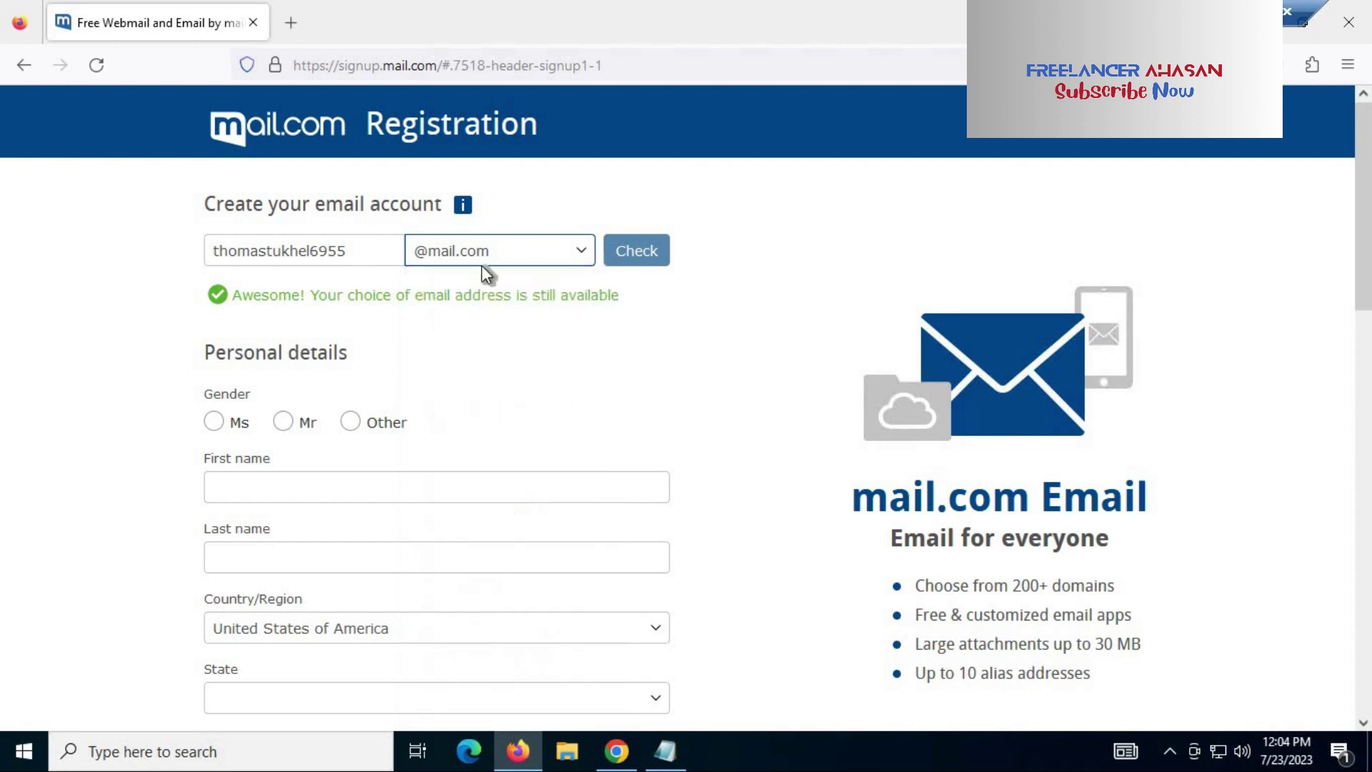
# Step: Select Mr as the gender and enter the first name only
pyautogui.scroll(-3, 422, 267)
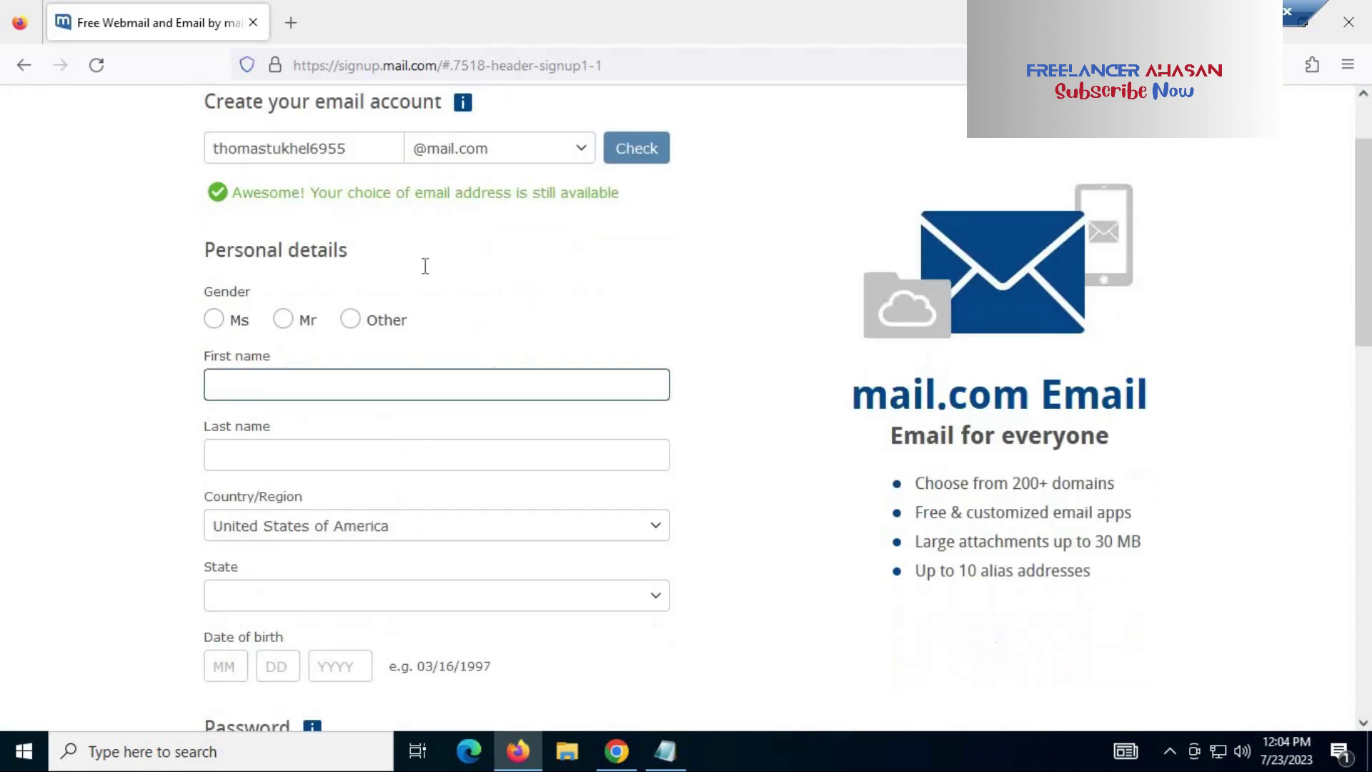
pyautogui.click(283, 320)
pyautogui.click(352, 386)
pyautogui.click(489, 357)
pyautogui.click(341, 378)
pyautogui.click(266, 385)
pyautogui.keyDown('shift'); pyautogui.click(386, 387); pyautogui.keyUp('shift')
pyautogui.hotkey('ctrl', 'c')
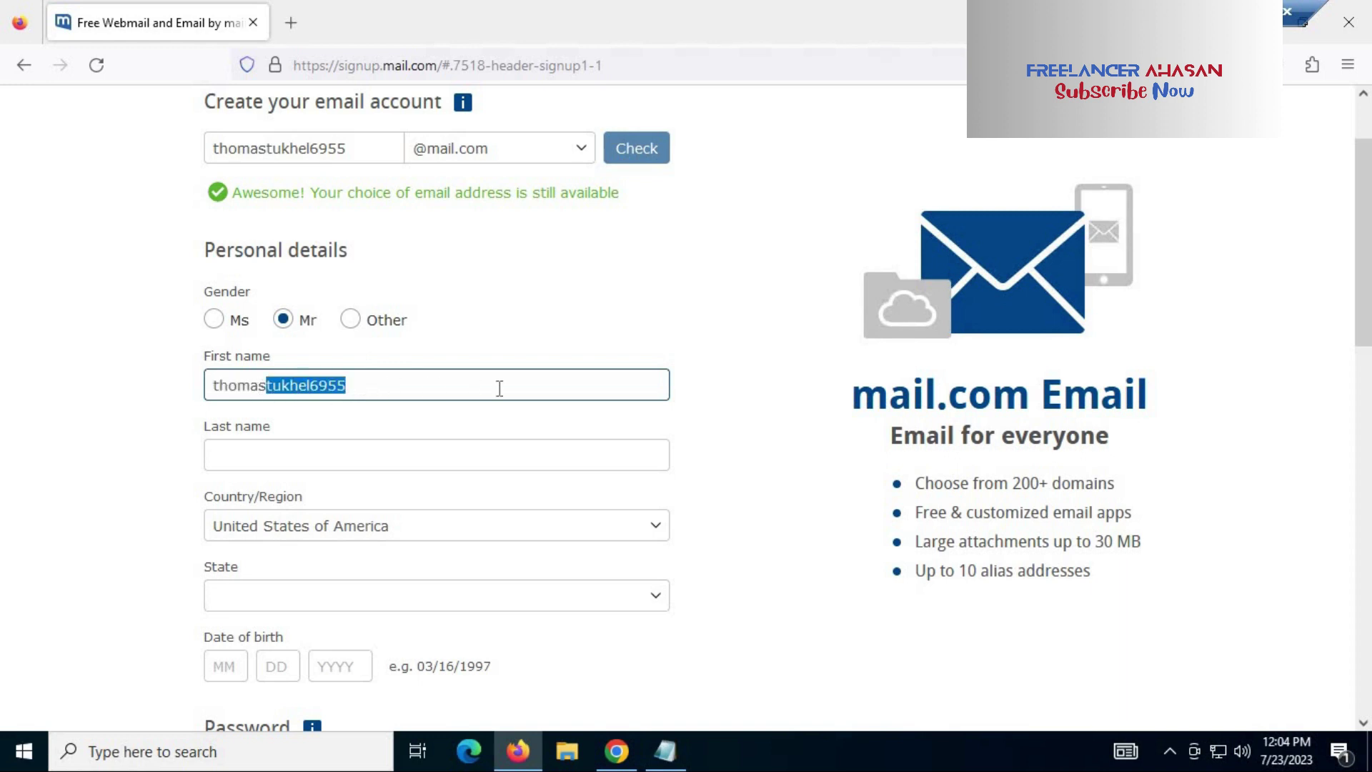
pyautogui.press('BackSpace')
# Step: Enter the last name without trailing digits and choose Colorado as the state
pyautogui.click(270, 456)
pyautogui.hotkey('ctrl', 'v')
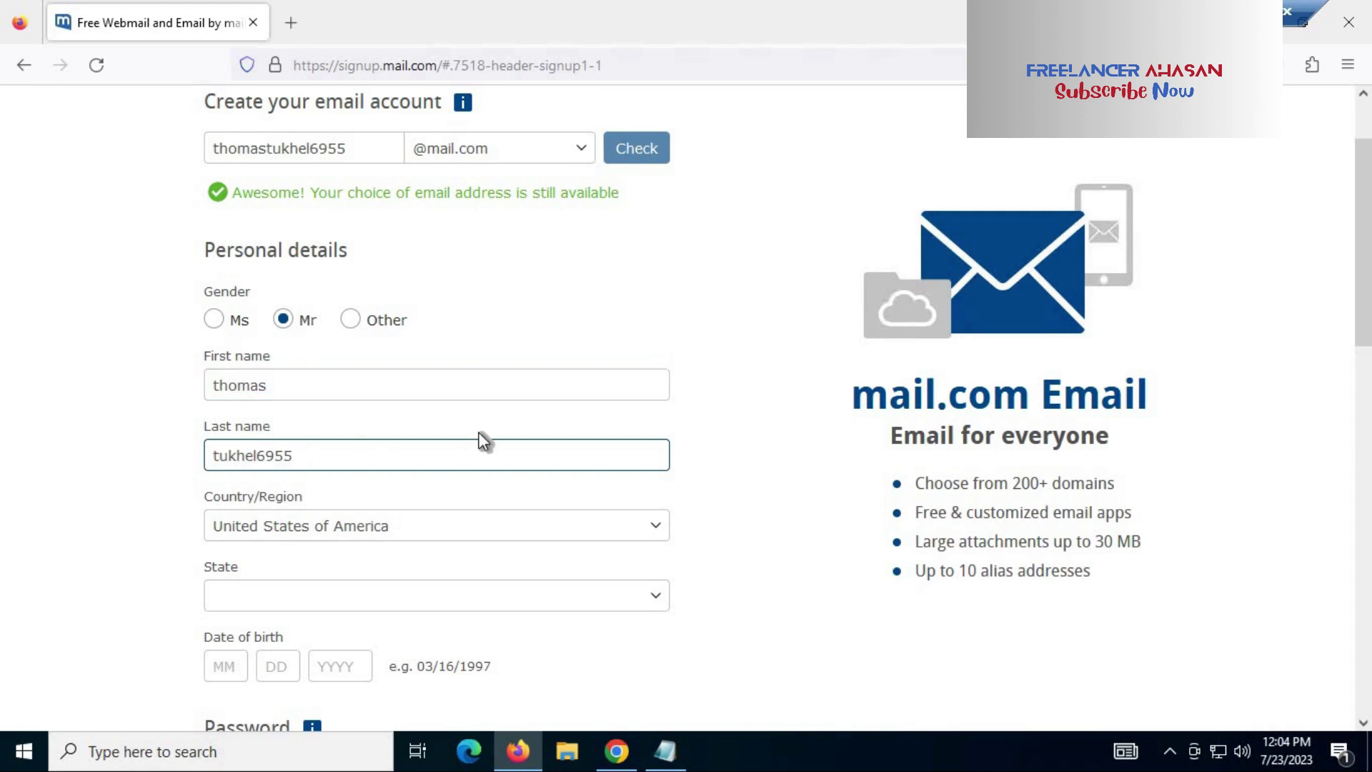
pyautogui.scroll(-3, 403, 411)
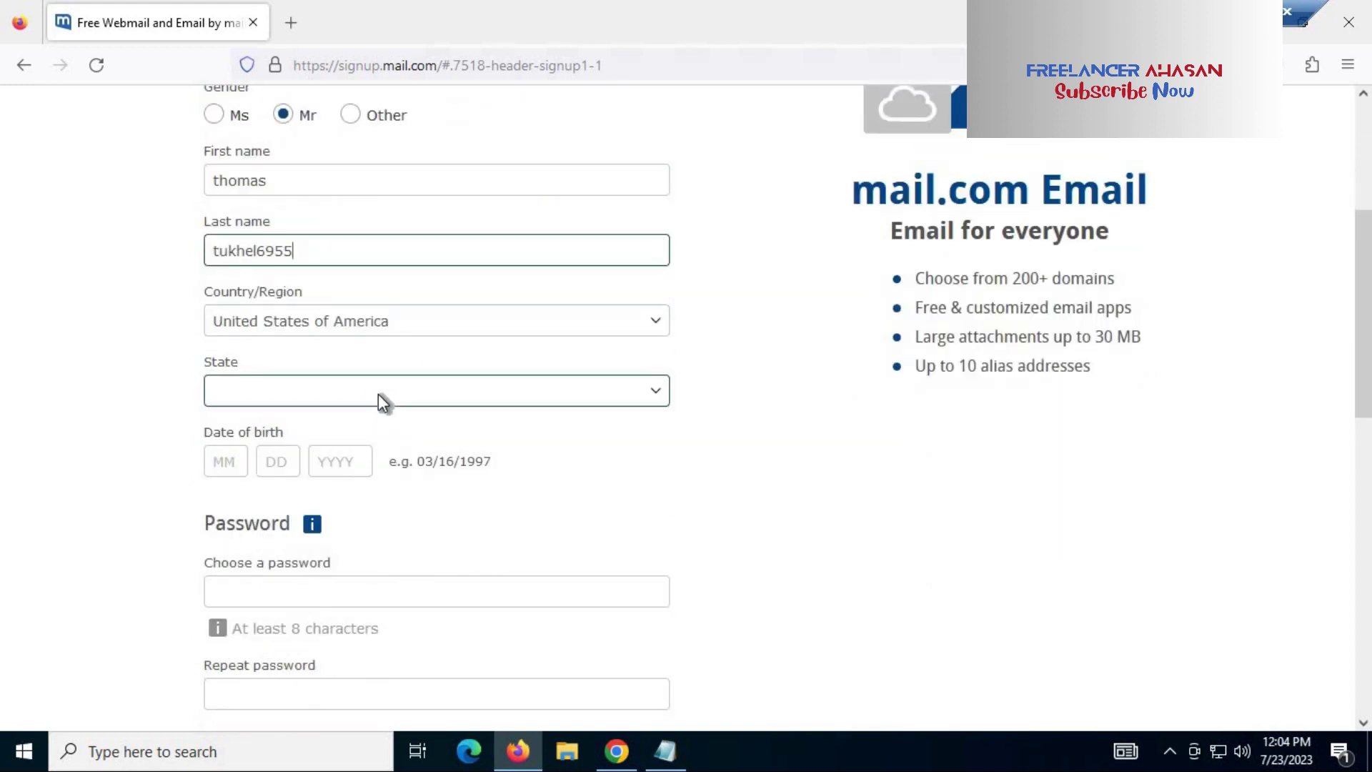
pyautogui.click(379, 393)
pyautogui.press('Down')
pyautogui.press('Down')
pyautogui.press('Down')
pyautogui.press('Down')
pyautogui.press('Down')
pyautogui.press('Return')
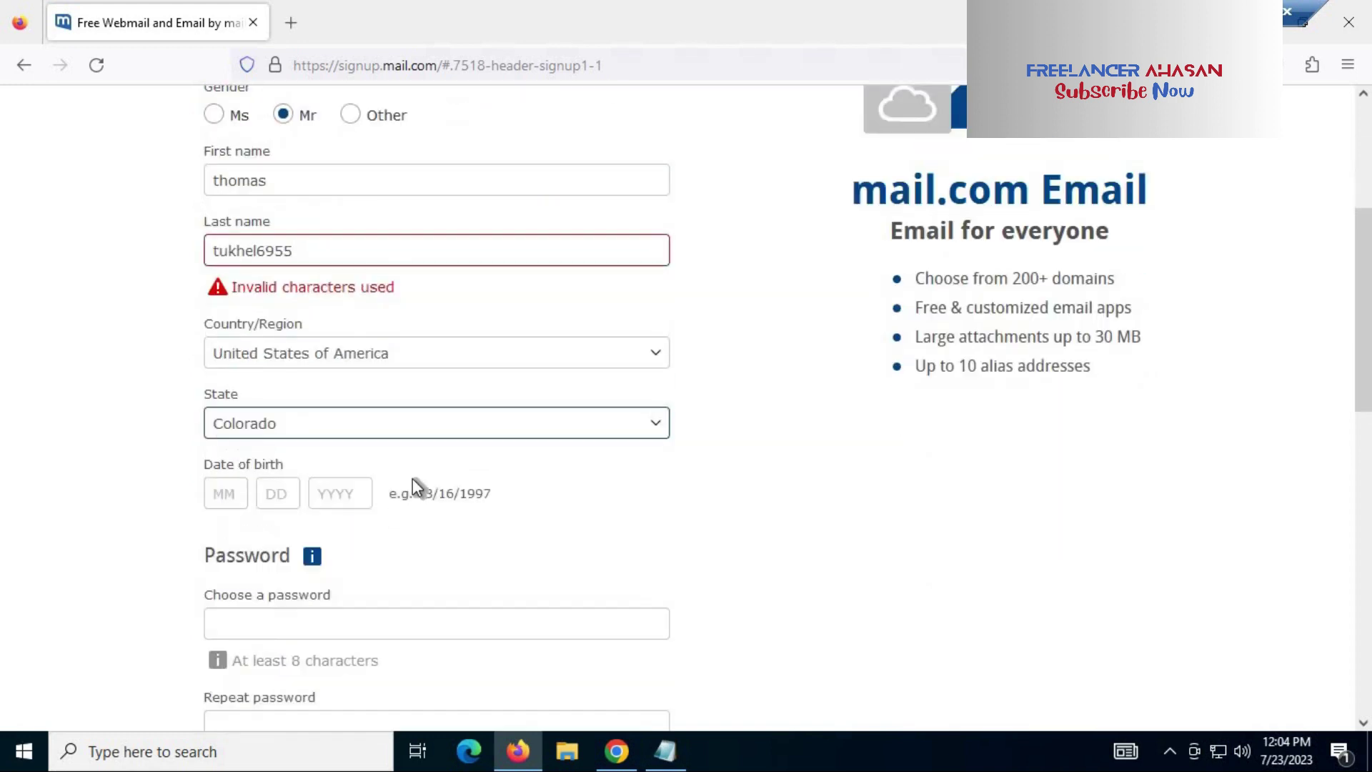
pyautogui.scroll(-3, 606, 251)
pyautogui.scroll(3, 740, 323)
pyautogui.click(742, 282)
pyautogui.press('Left')
pyautogui.press('Left')
pyautogui.press('Left')
pyautogui.press('Left')
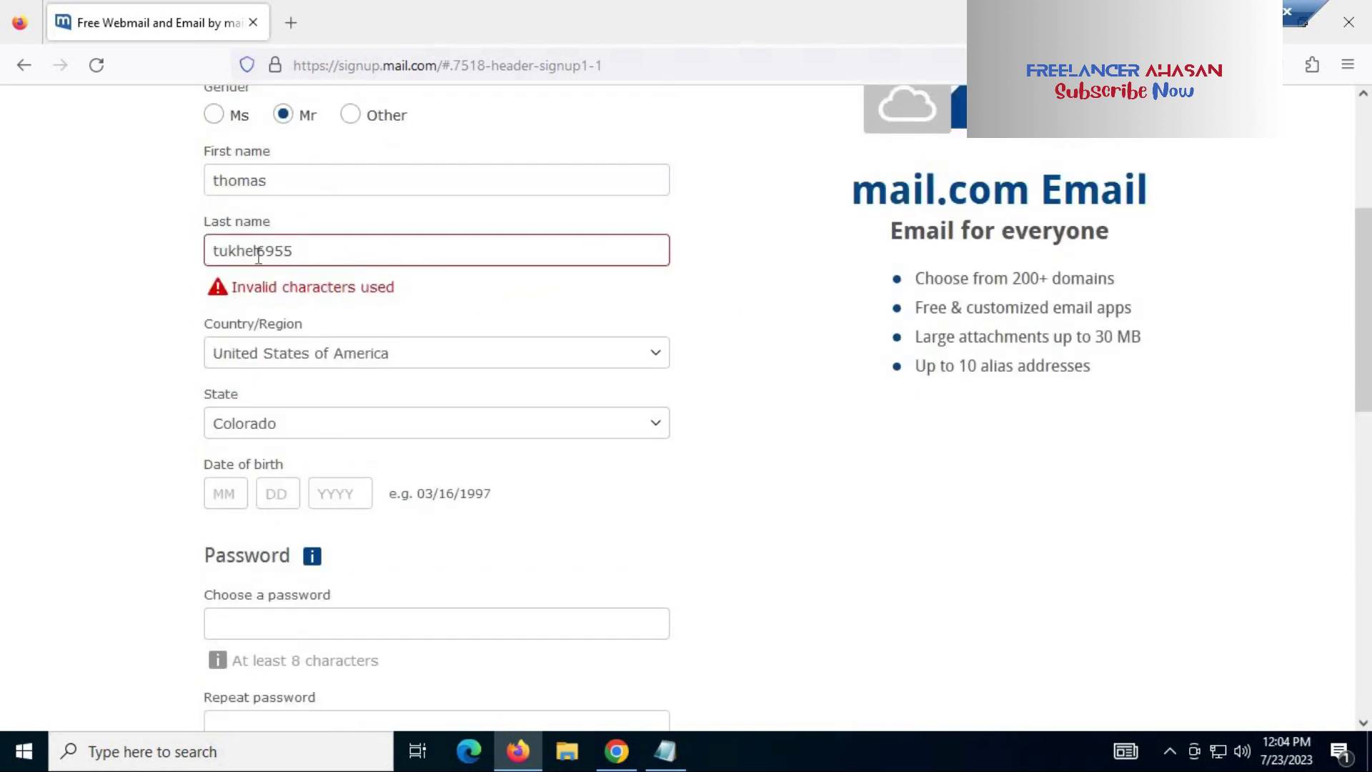
pyautogui.hotkey('shift', 'End')
pyautogui.press('BackSpace')
pyautogui.click(724, 269)
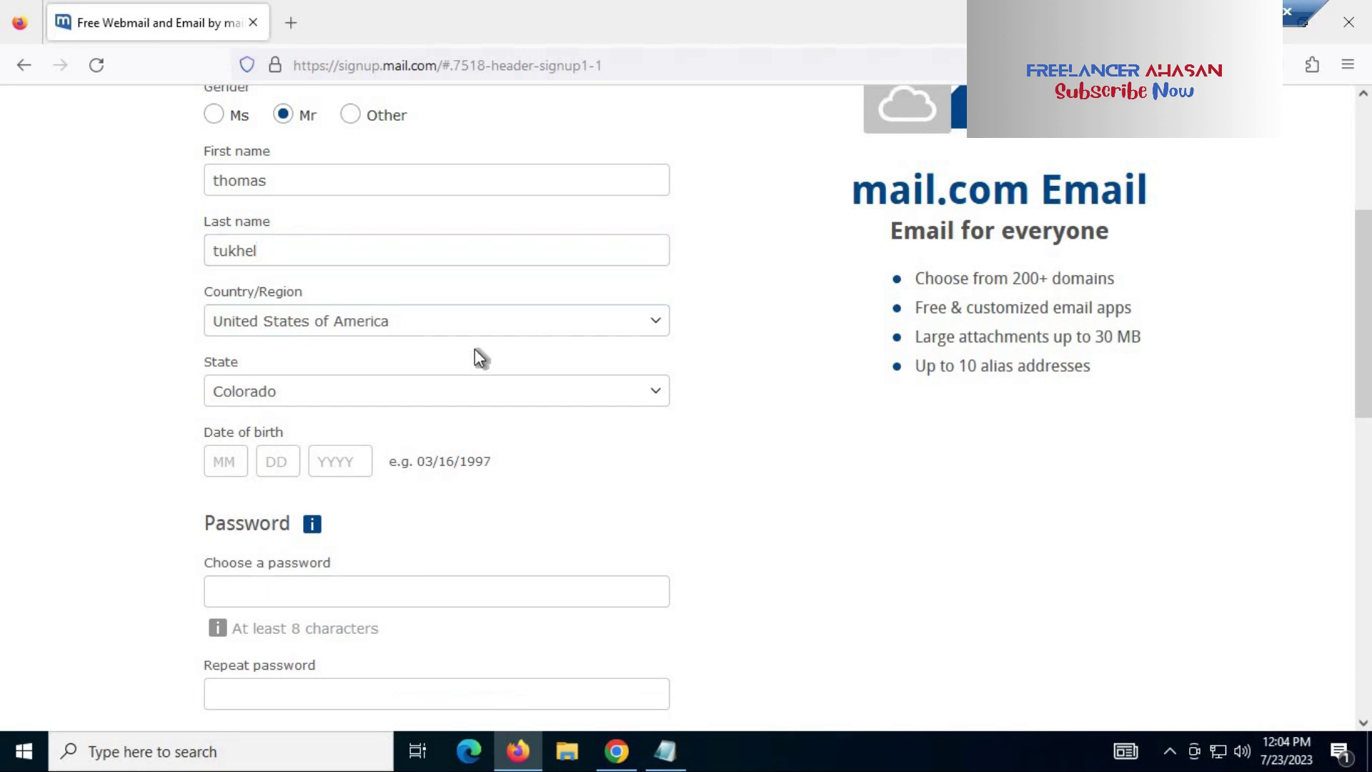
# Step: Enter the birth date as month 10, day 25, year 1986
pyautogui.click(230, 467)
pyautogui.write('10')
pyautogui.click(277, 463)
pyautogui.write('25')
pyautogui.click(337, 463)
pyautogui.write('1986')
# Step: Choose the account password and repeat it to confirm
pyautogui.scroll(-3, 454, 470)
pyautogui.click(311, 384)
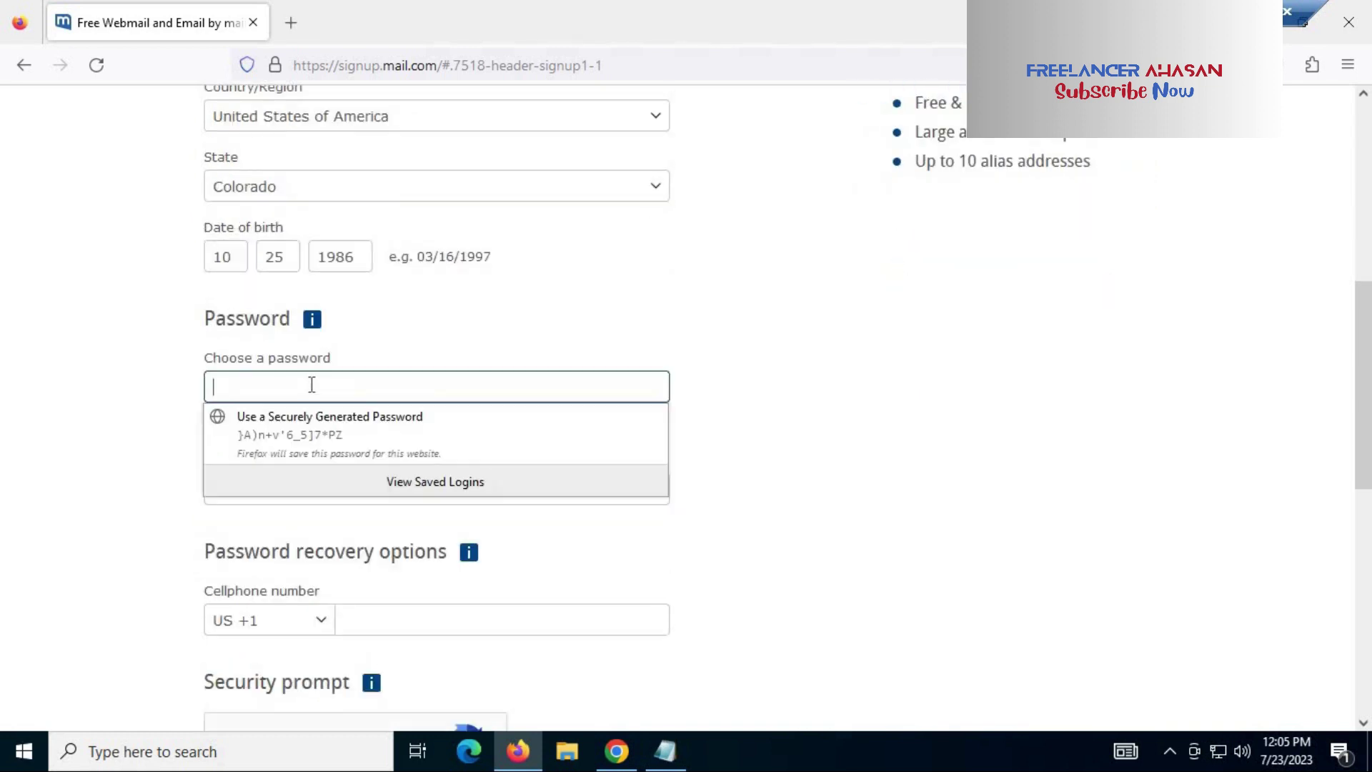
pyautogui.write('*****')
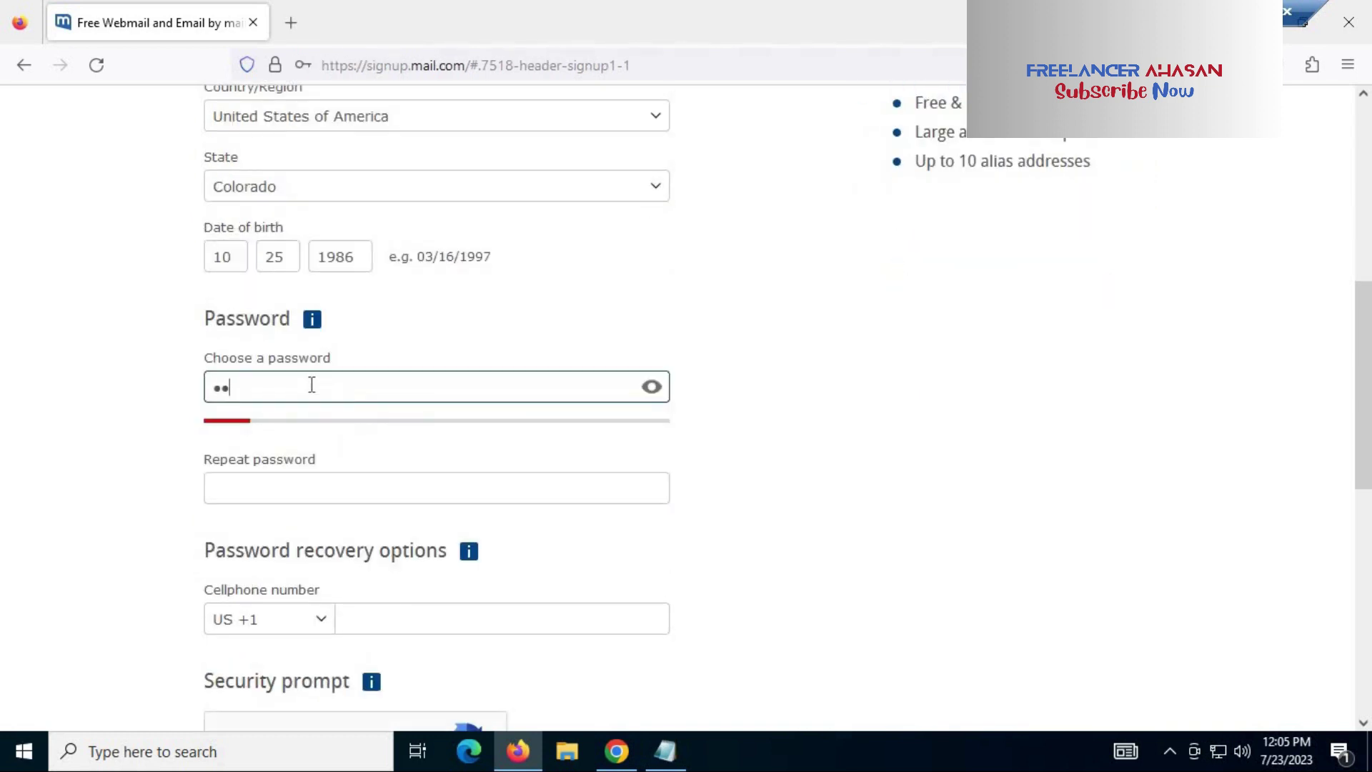
pyautogui.write('****')
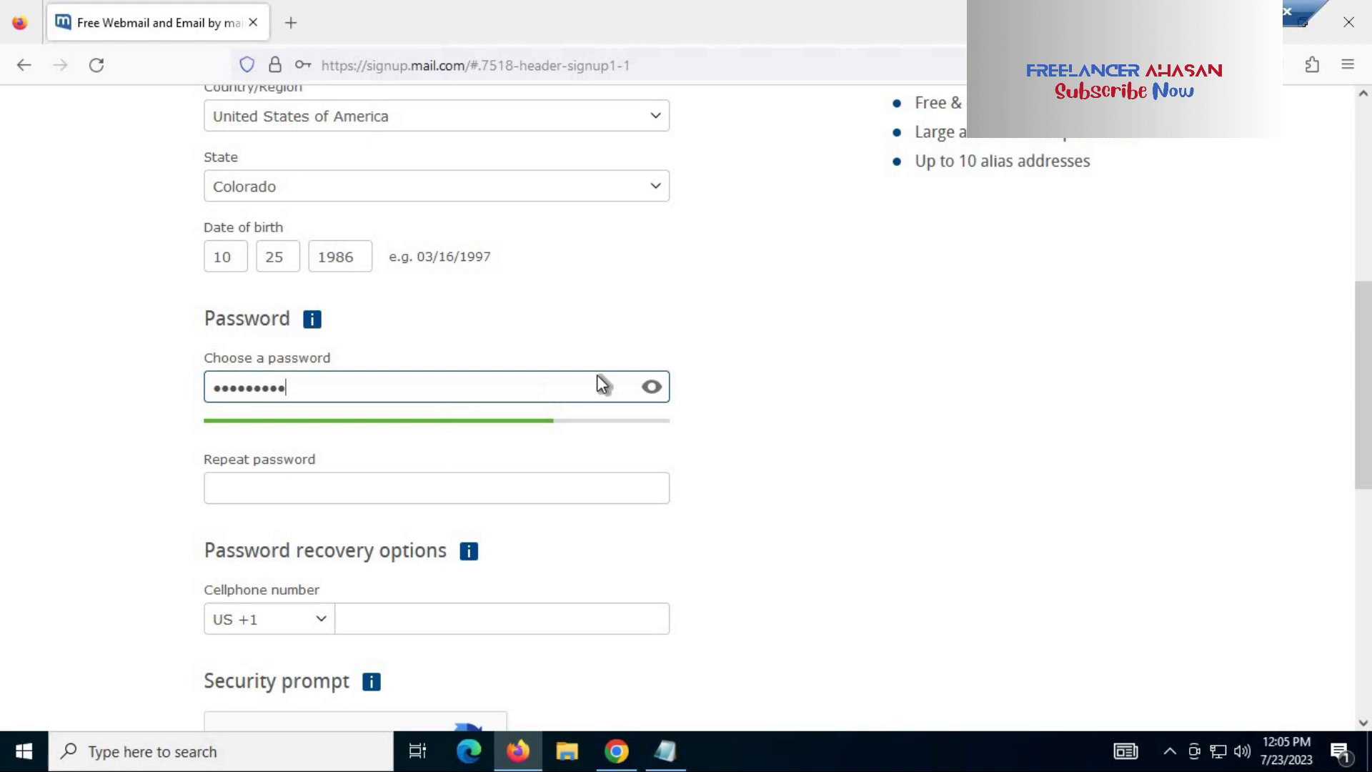
pyautogui.click(348, 486)
pyautogui.write('*****')
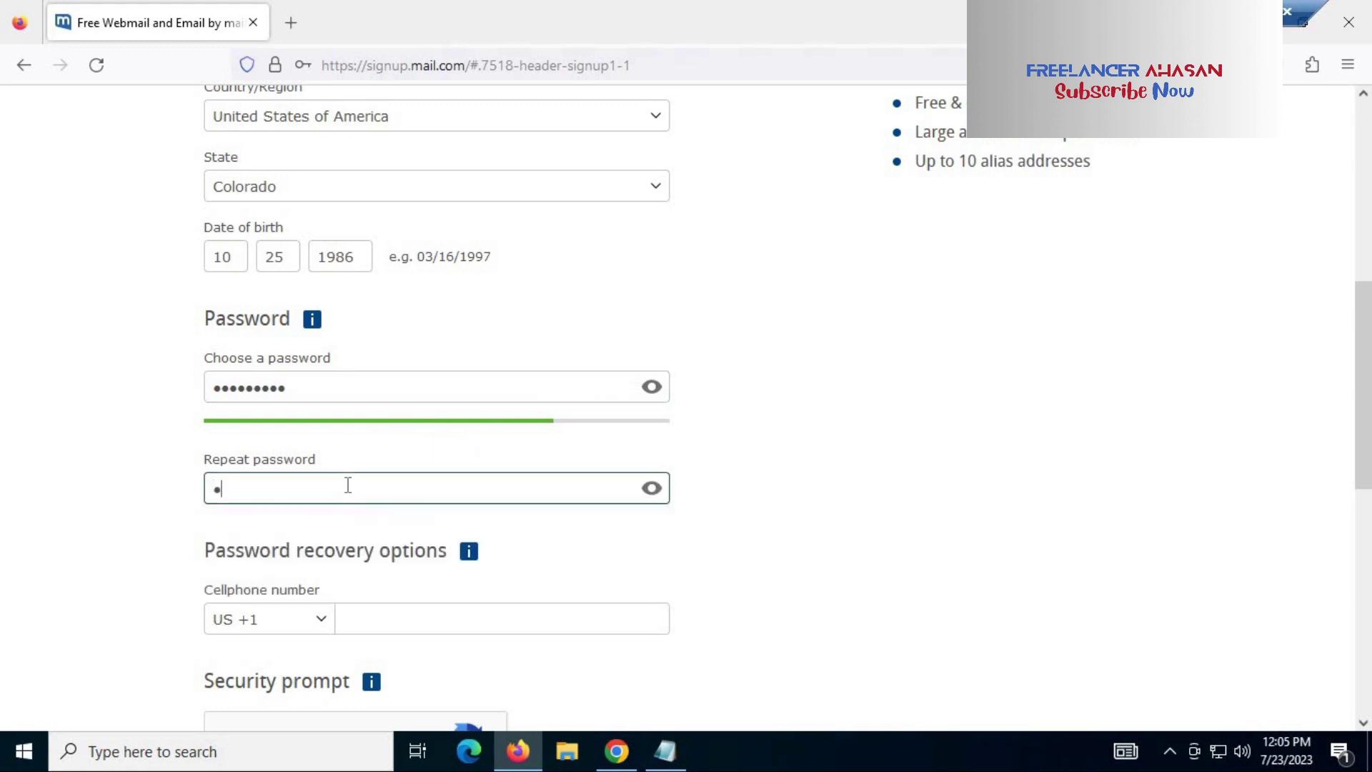
pyautogui.write('****')
pyautogui.click(794, 490)
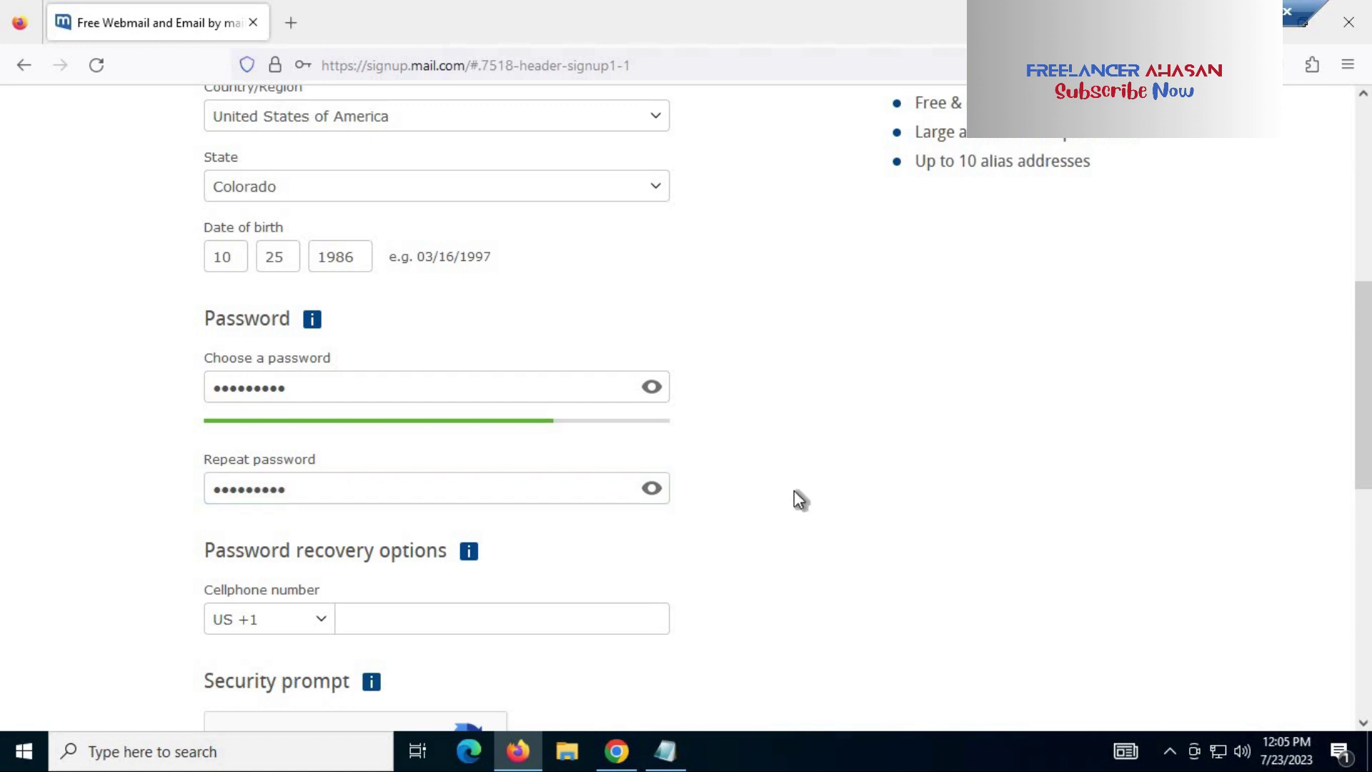
# Step: Enter a recovery cellphone number under US +1
pyautogui.scroll(-3, 794, 490)
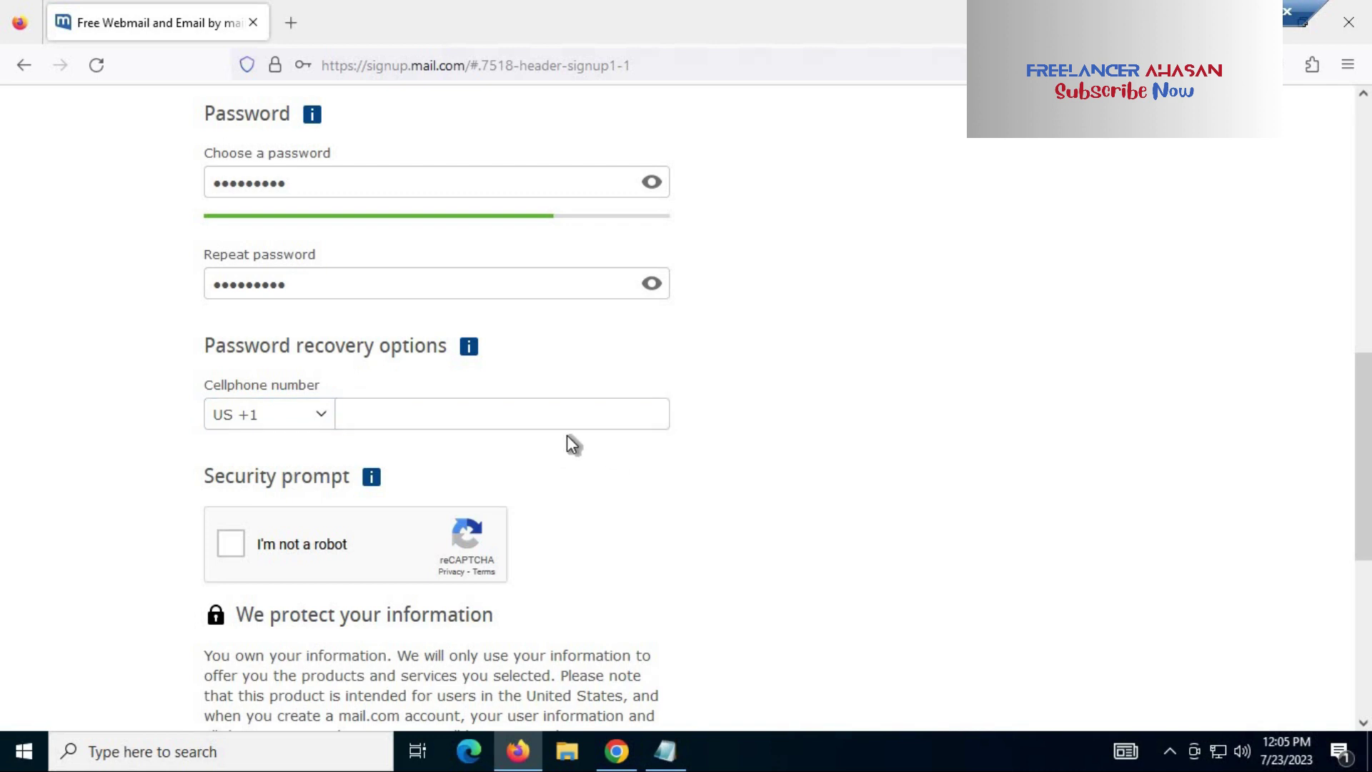
pyautogui.click(481, 421)
pyautogui.click(500, 423)
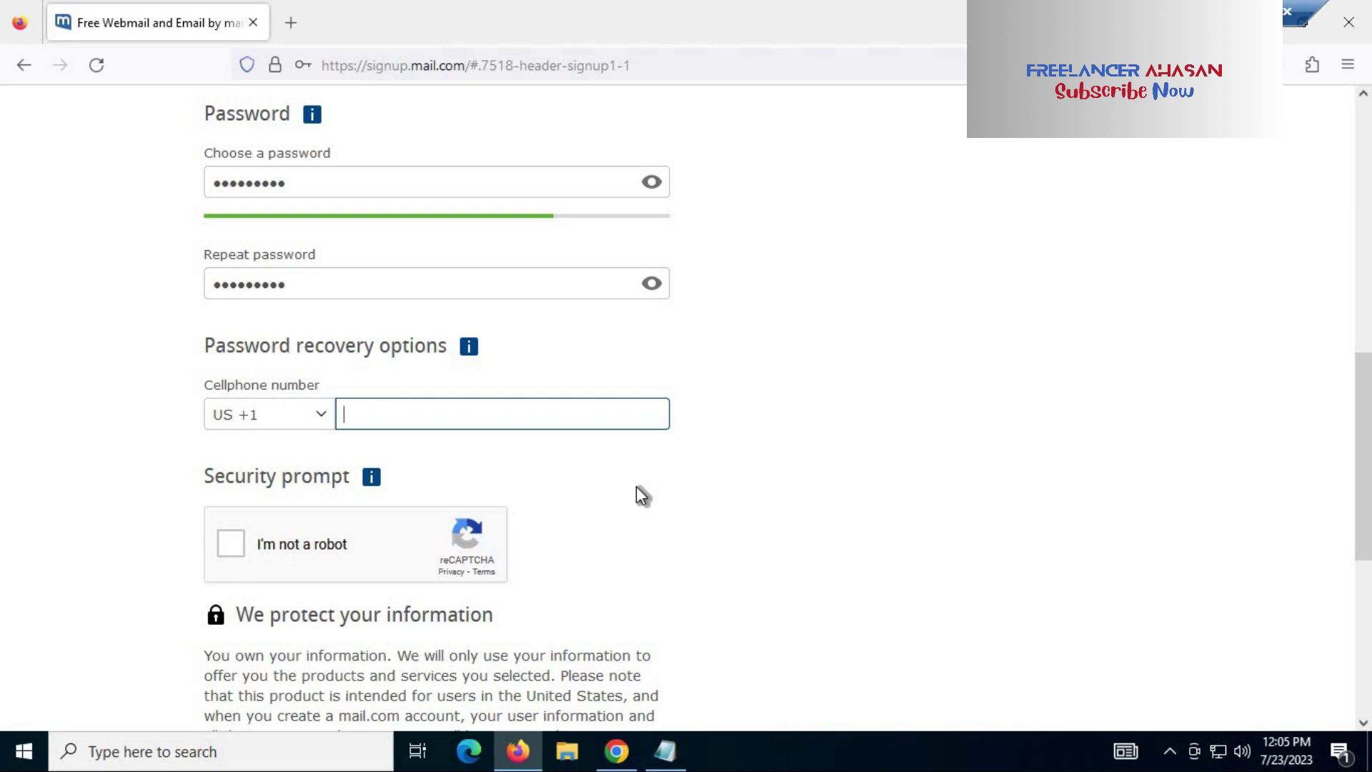
# Step: Pass the 'I'm not a robot' check by selecting the four car images
pyautogui.click(760, 358)
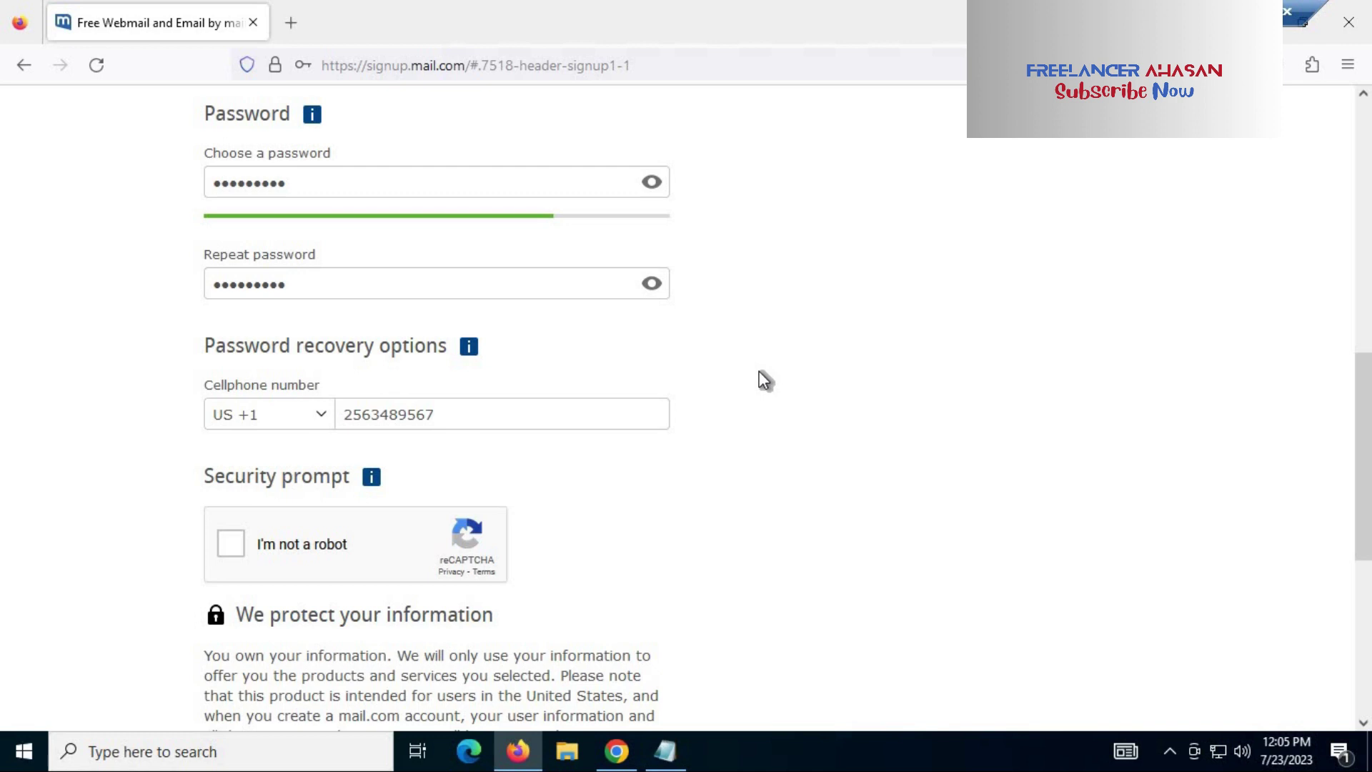
pyautogui.scroll(-3, 454, 421)
pyautogui.click(313, 340)
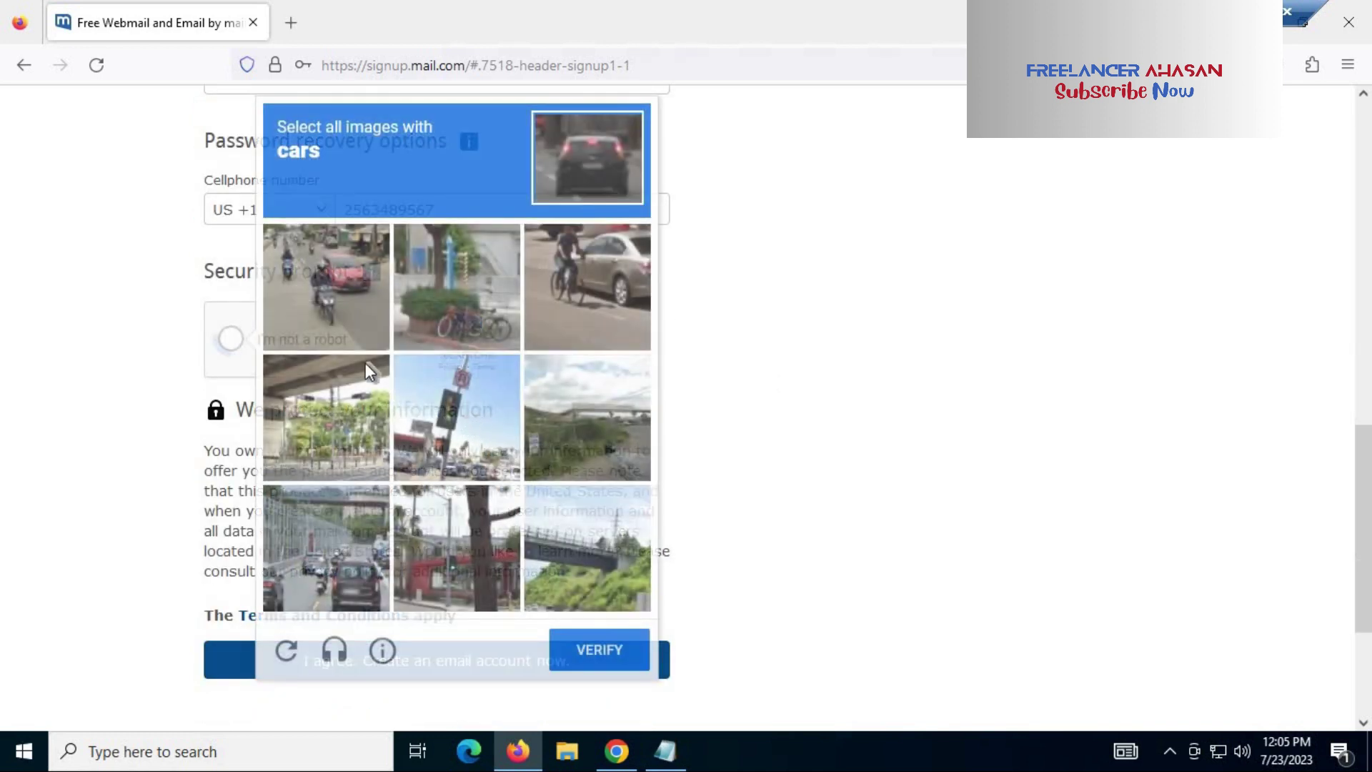
pyautogui.click(346, 300)
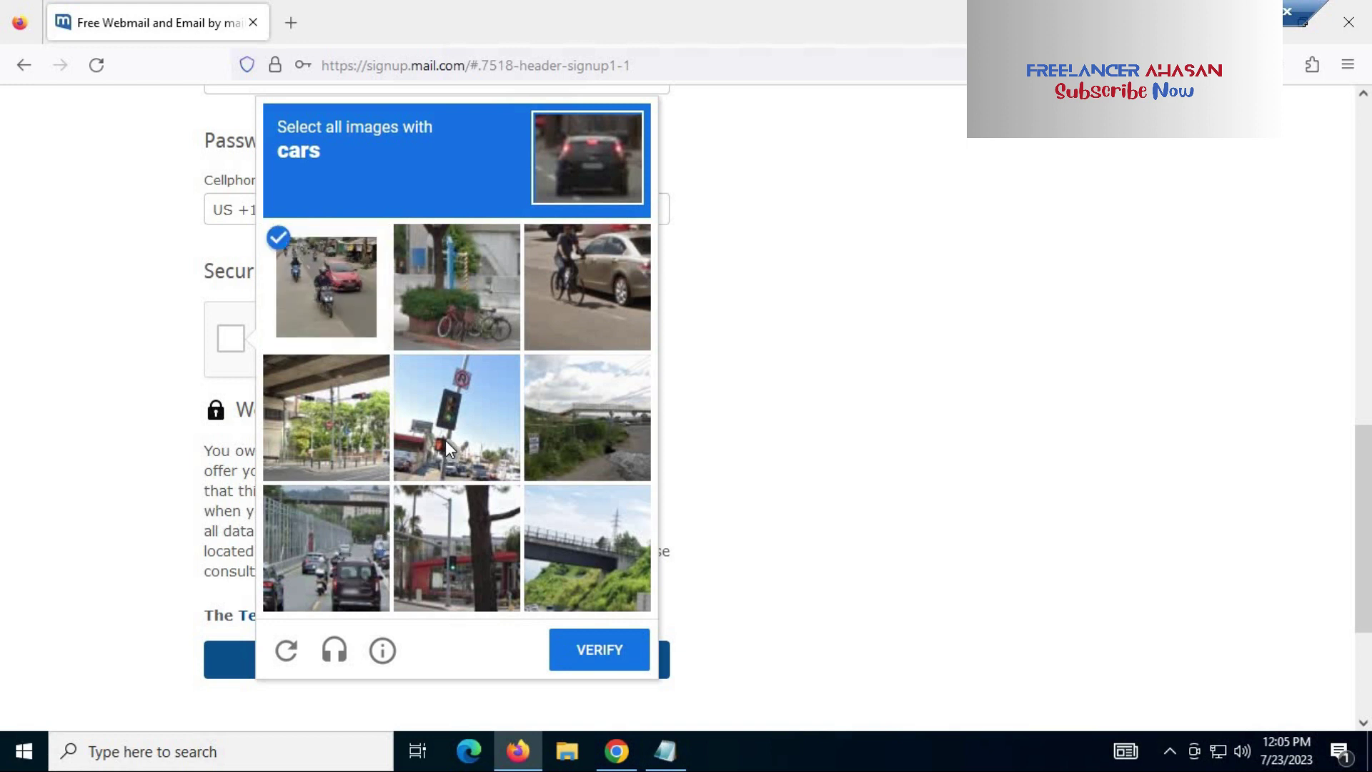
pyautogui.click(326, 547)
pyautogui.click(457, 418)
pyautogui.click(587, 285)
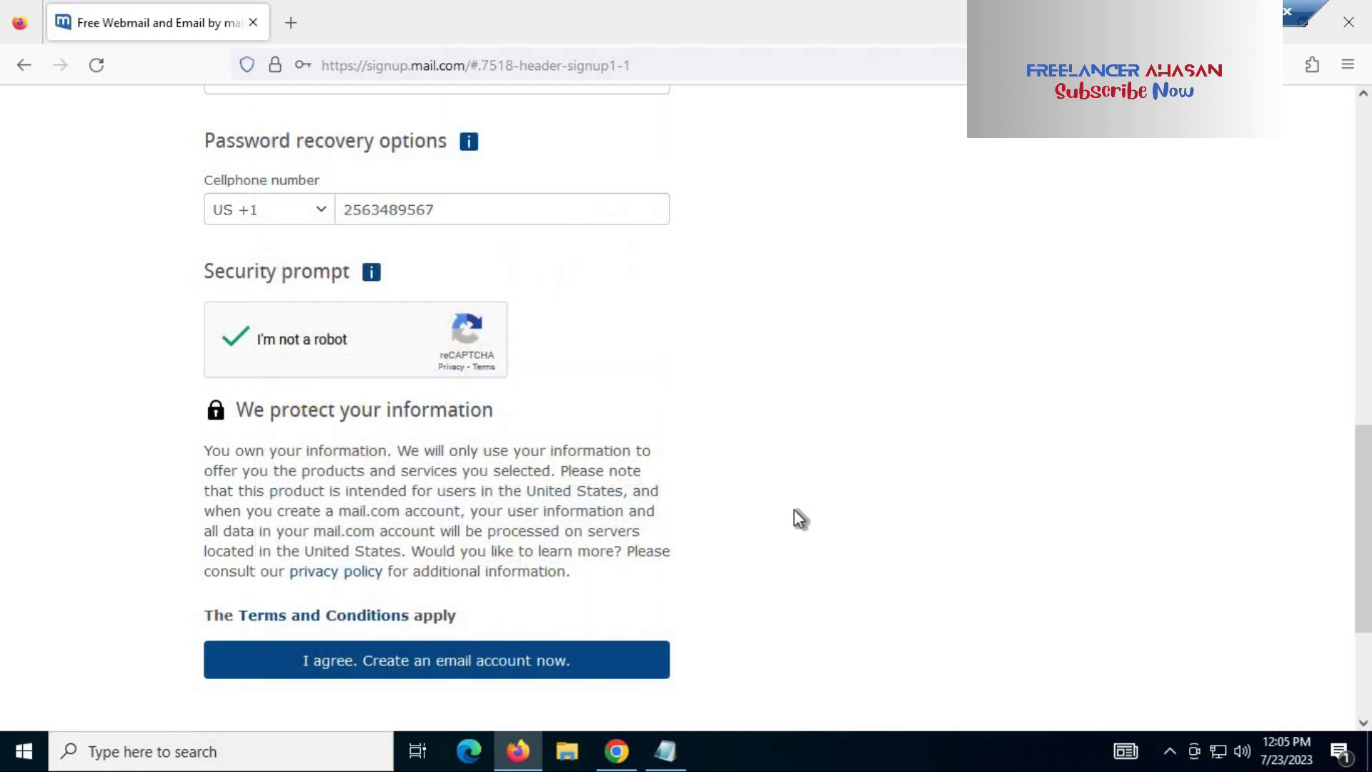
# Step: Agree to create the email account and decline saving the login
pyautogui.scroll(-2, 792, 509)
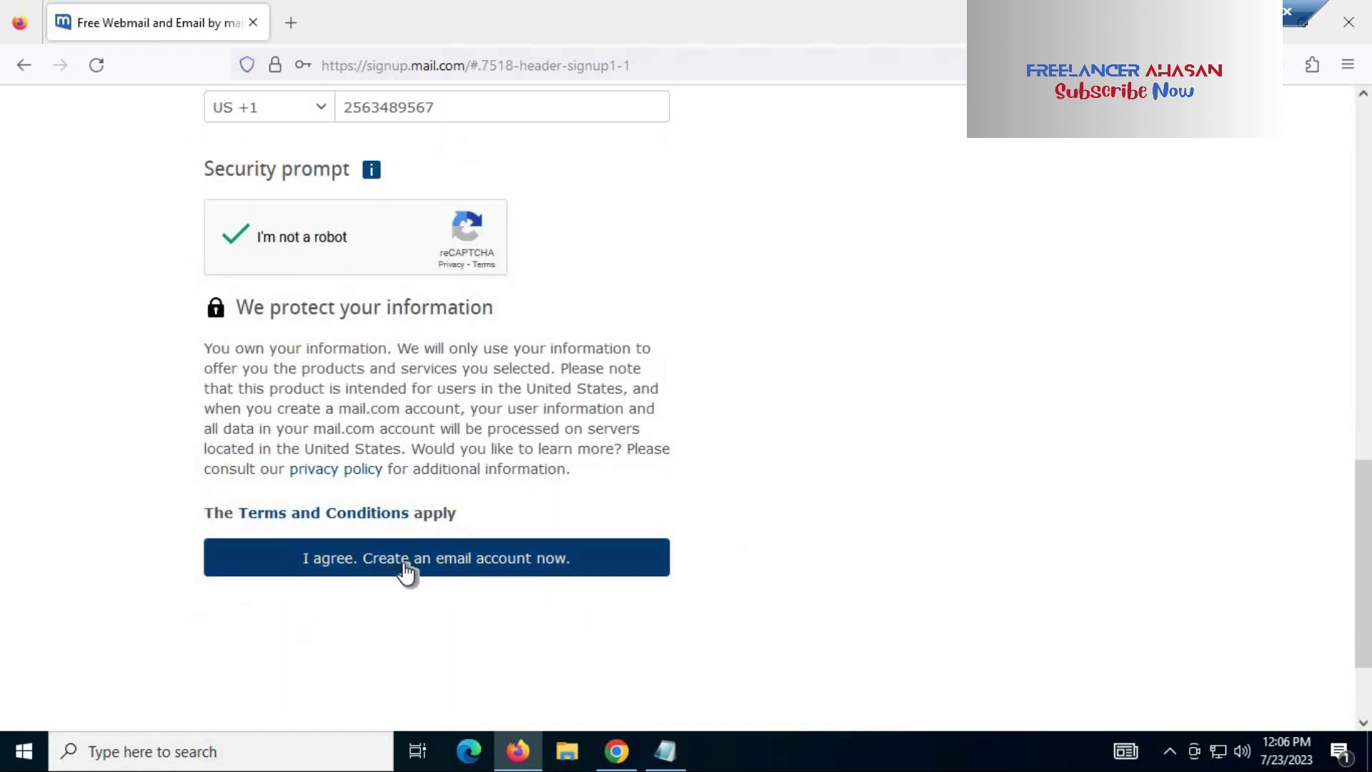
pyautogui.click(439, 572)
pyautogui.click(570, 319)
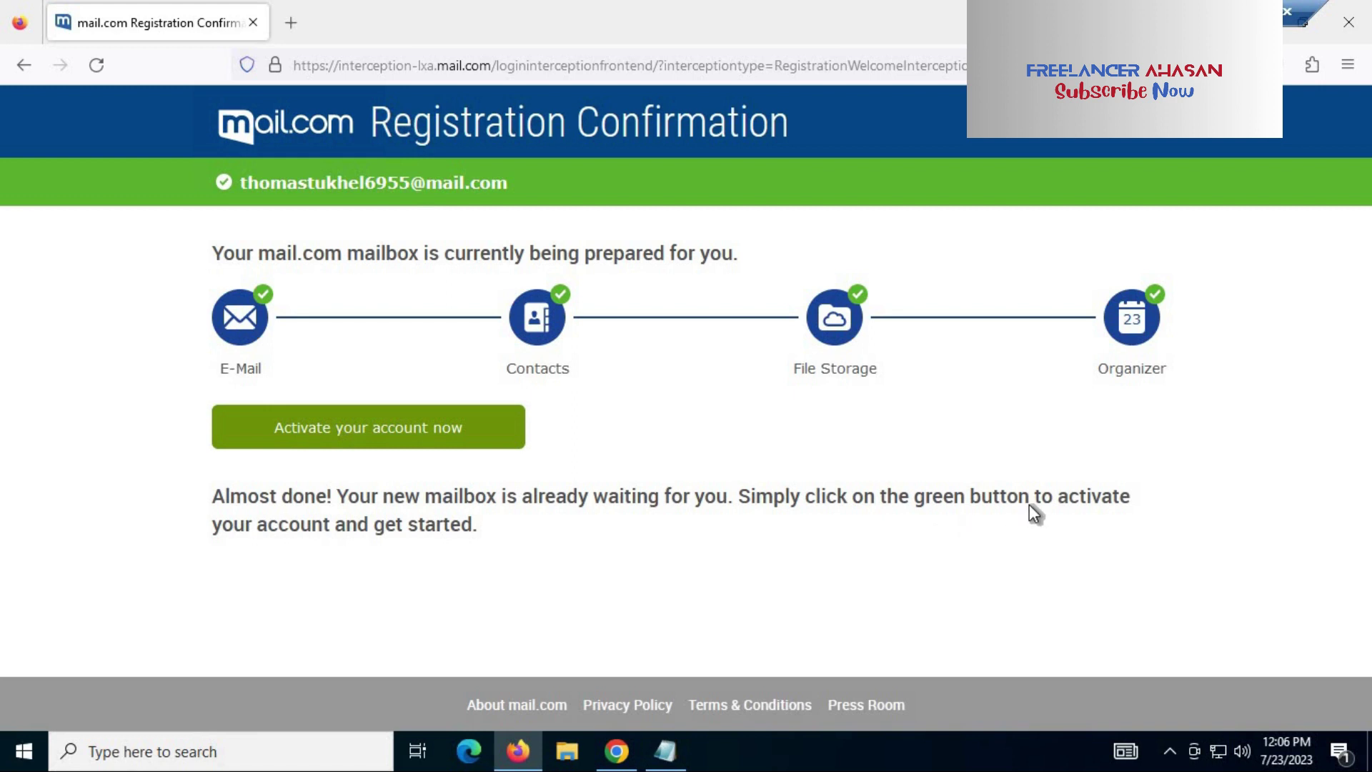
# Step: Activate the new account from the Registration Confirmation page
pyautogui.click(413, 443)
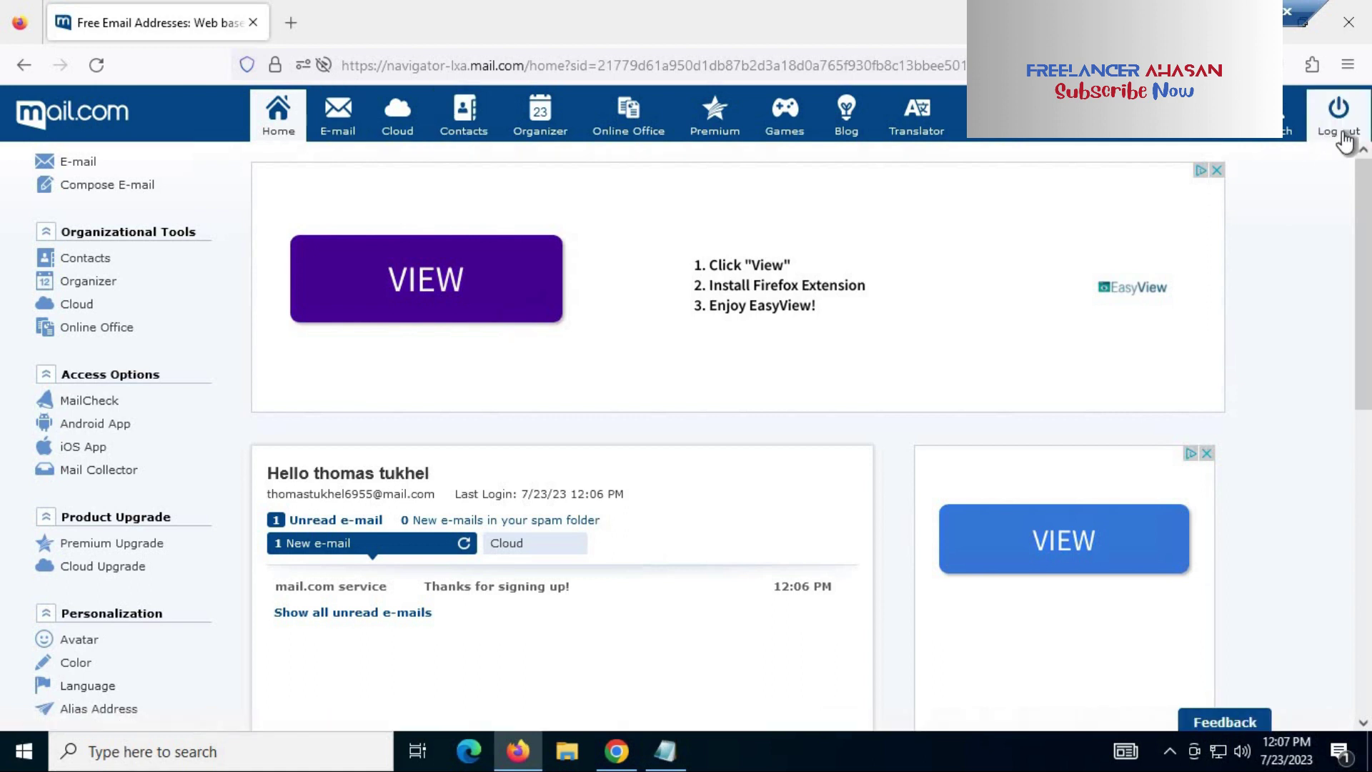
# Step: Read the 'Thanks for signing up!' message in the inbox, then go back Home
pyautogui.click(340, 136)
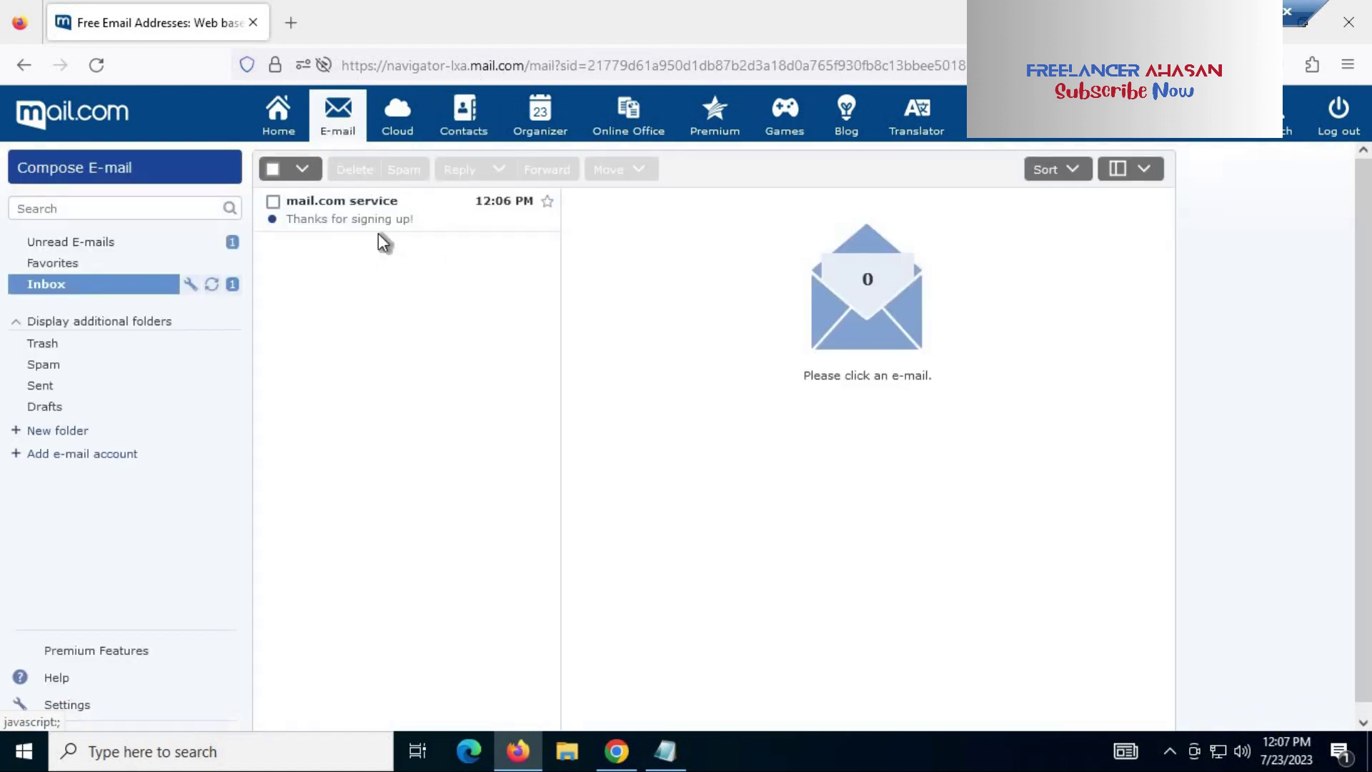
pyautogui.click(361, 222)
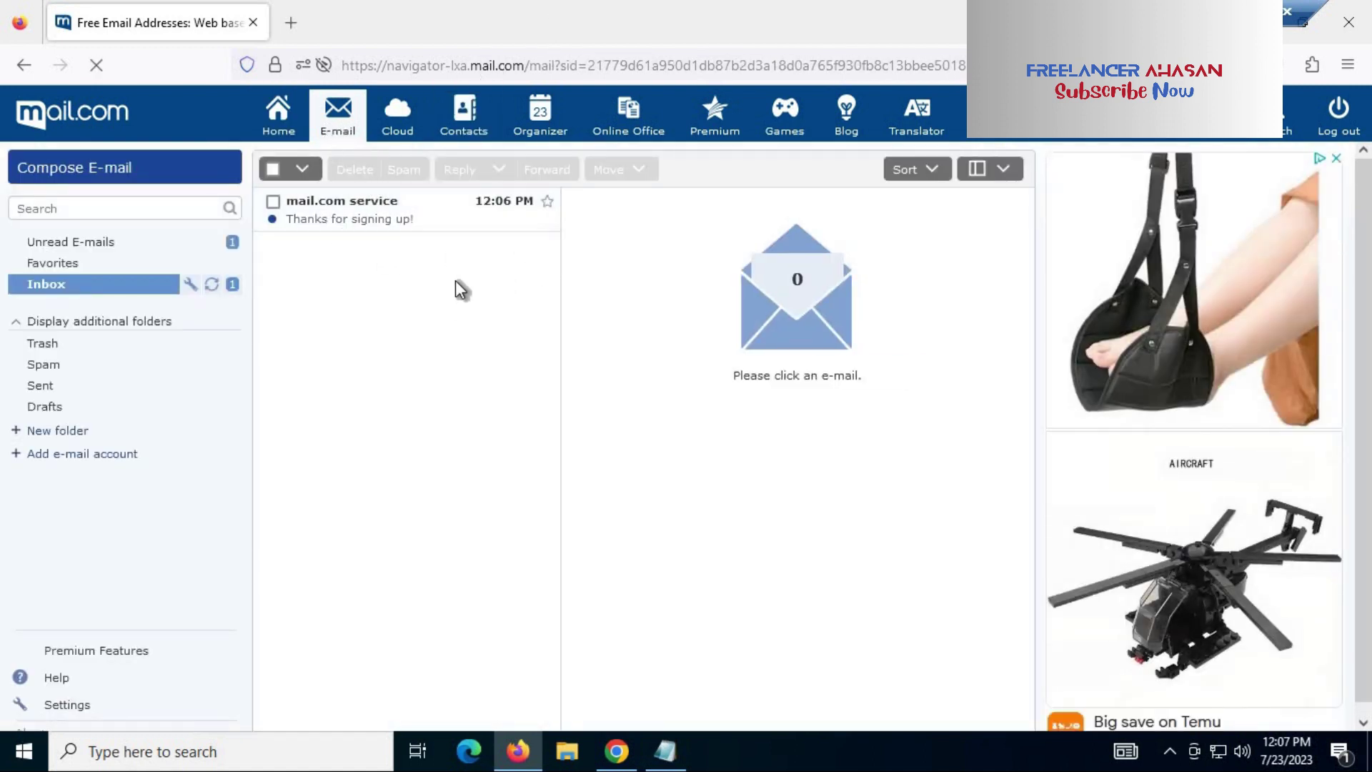
pyautogui.scroll(-5, 829, 432)
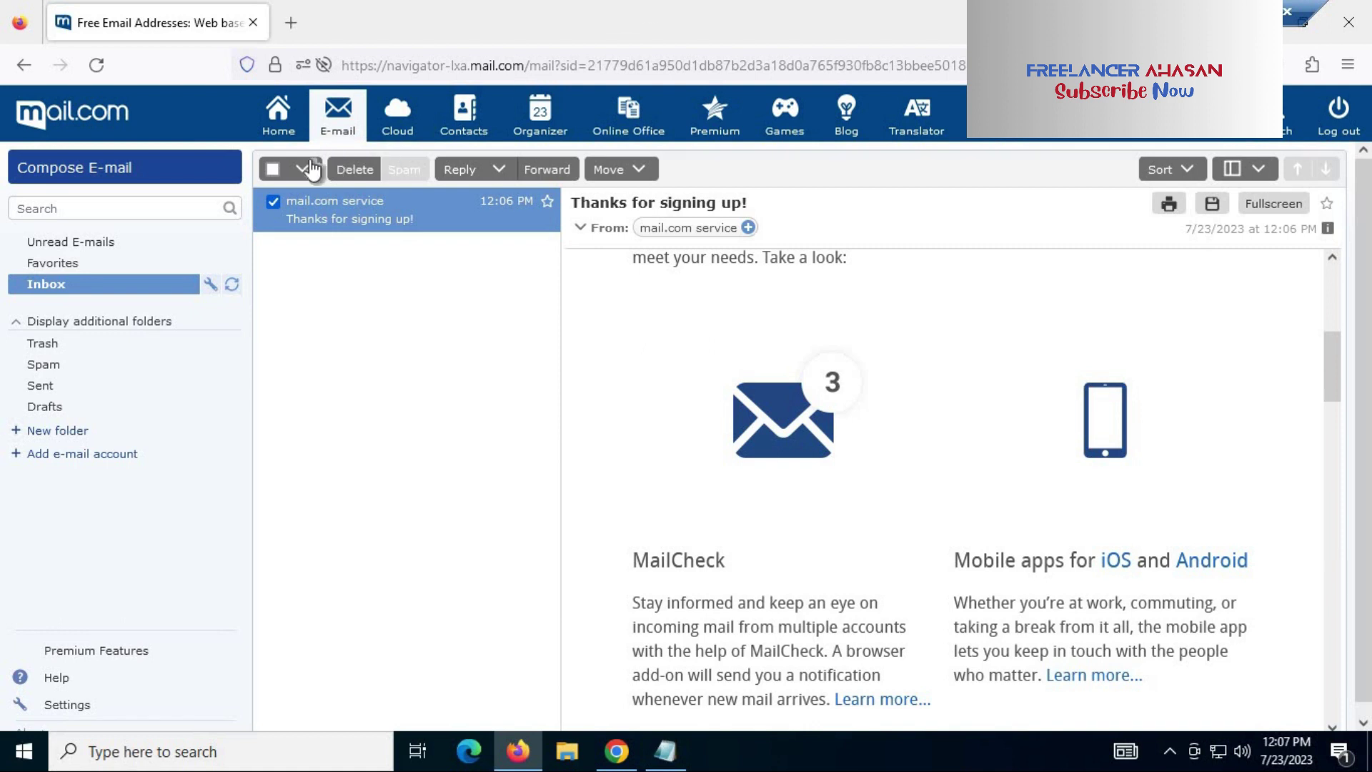
pyautogui.click(277, 114)
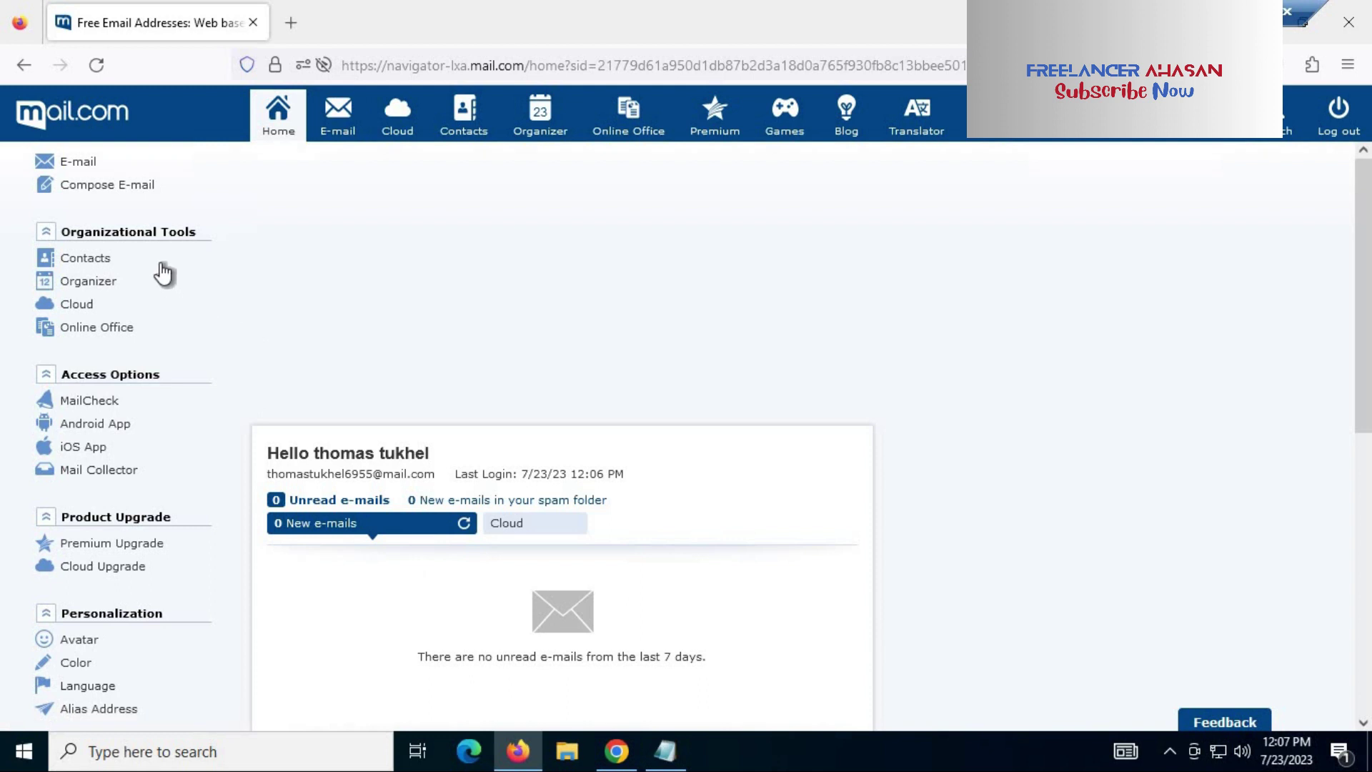
pyautogui.click(103, 187)
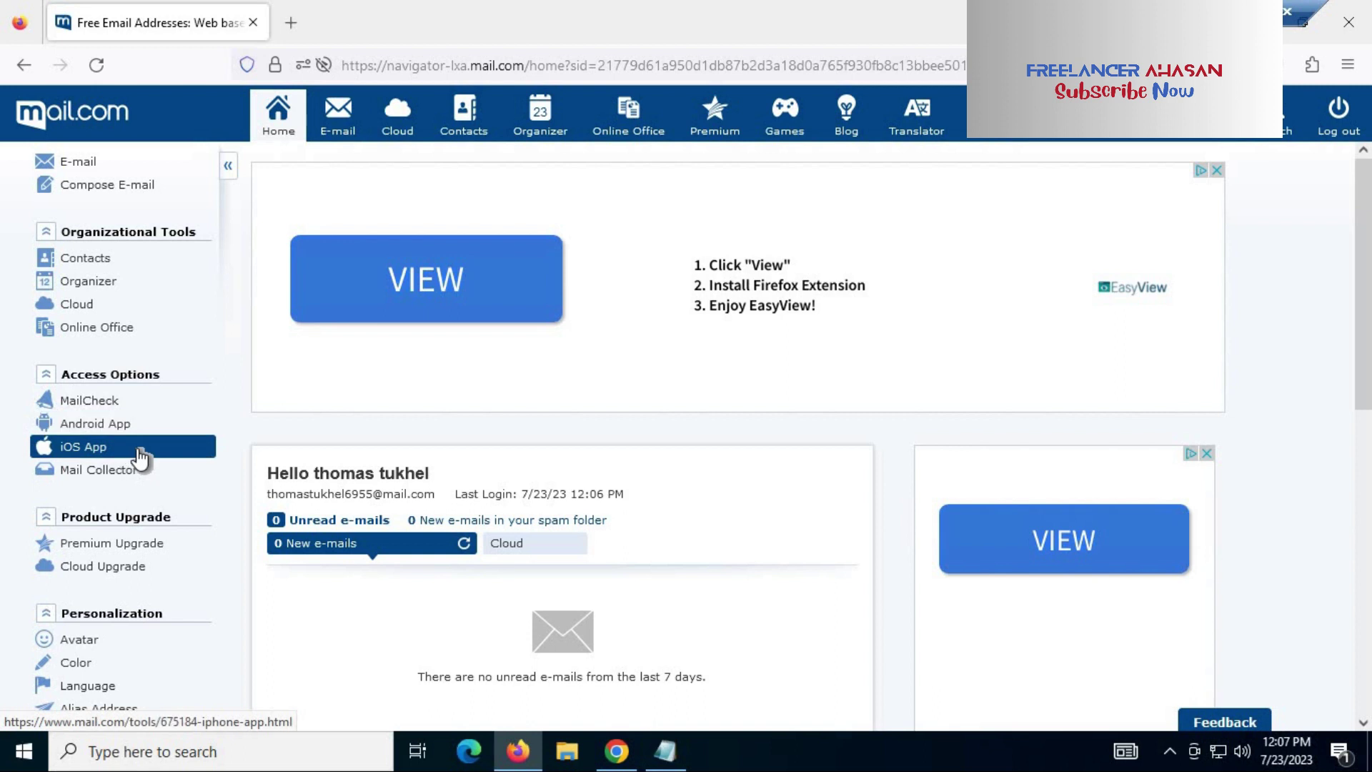
pyautogui.scroll(-2, 146, 457)
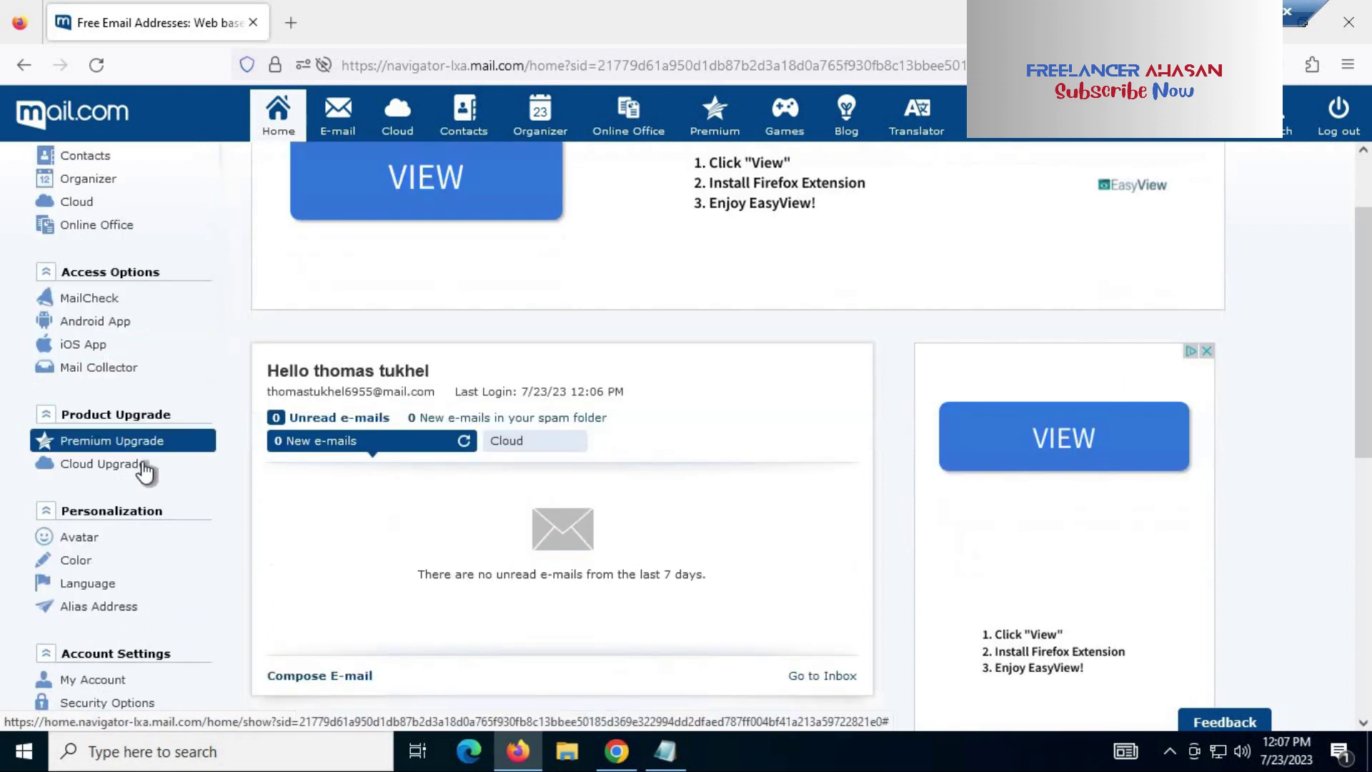
pyautogui.scroll(-3, 145, 465)
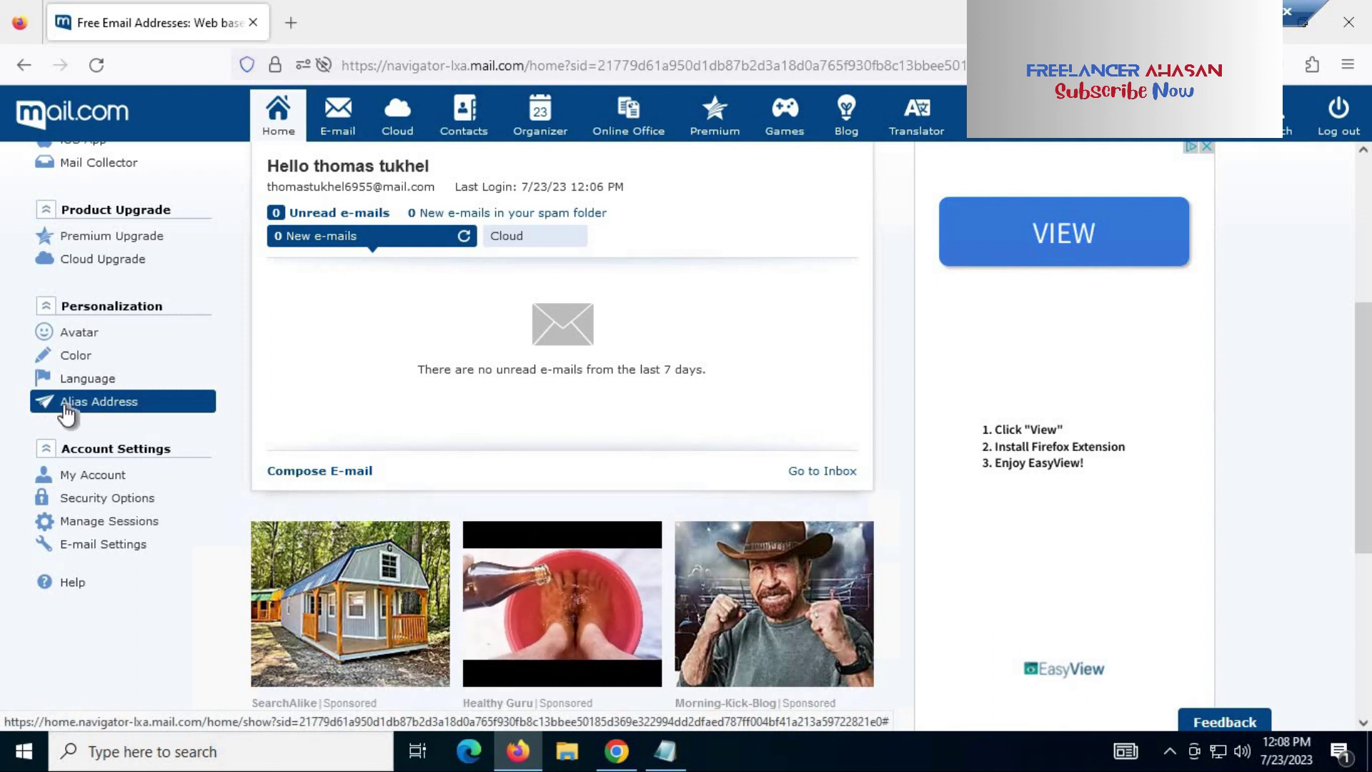
# Step: Open Alias Address settings and select the default sender address text
pyautogui.click(112, 403)
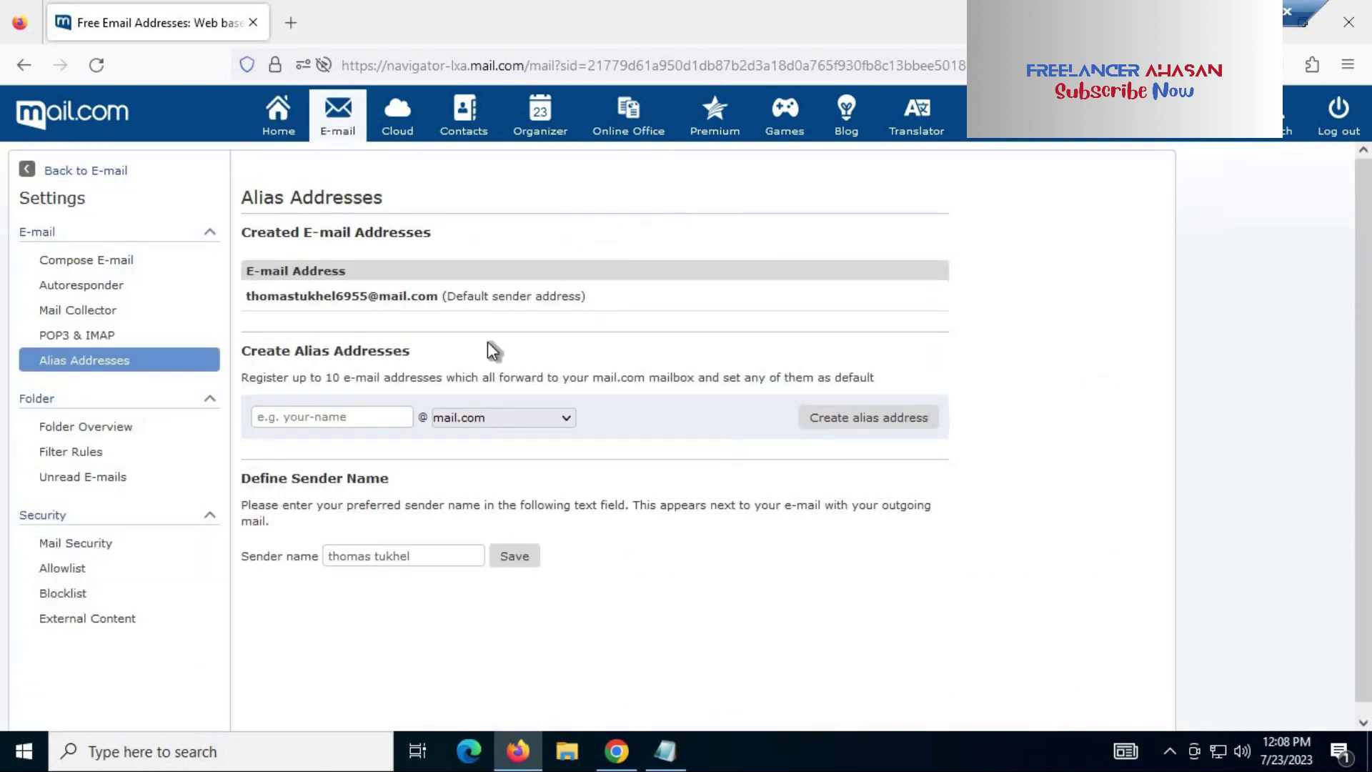
pyautogui.moveTo(247, 295); pyautogui.dragTo(614, 293)
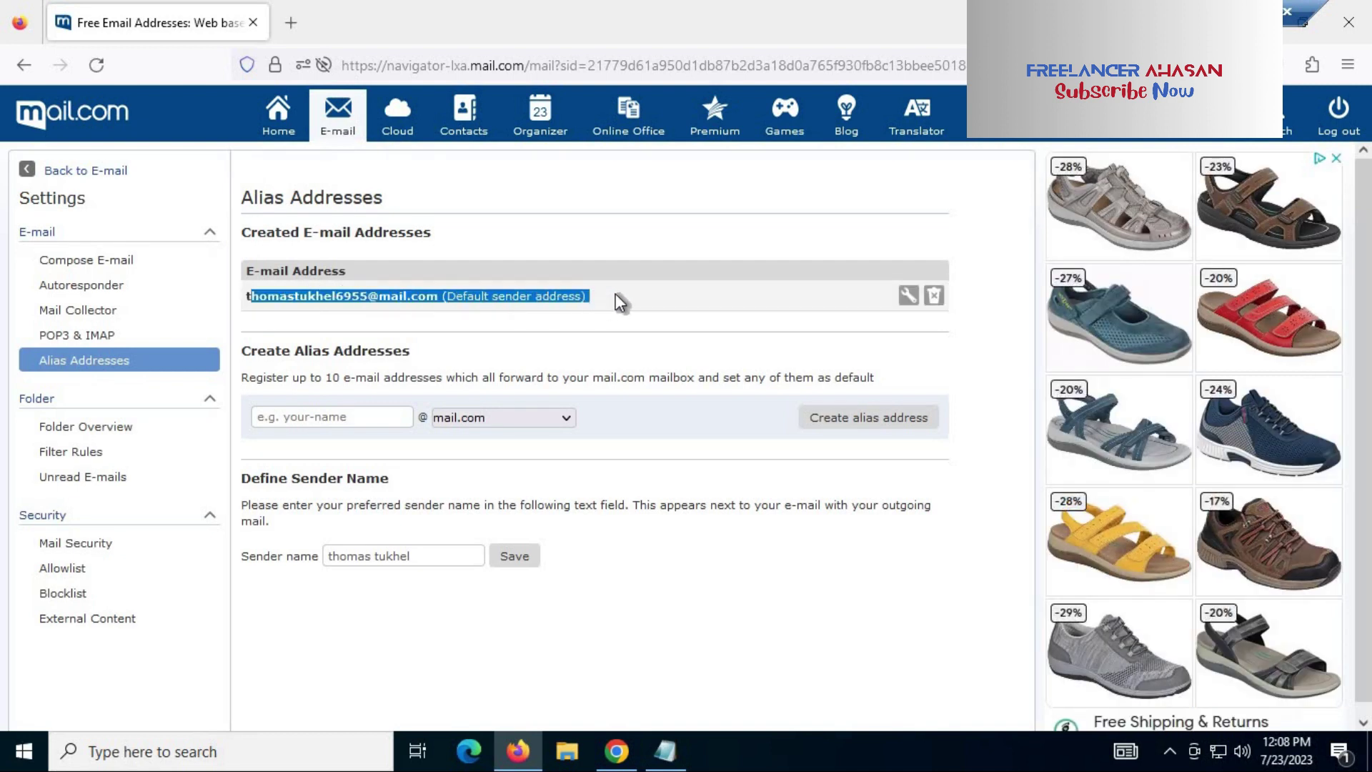
pyautogui.click(615, 293)
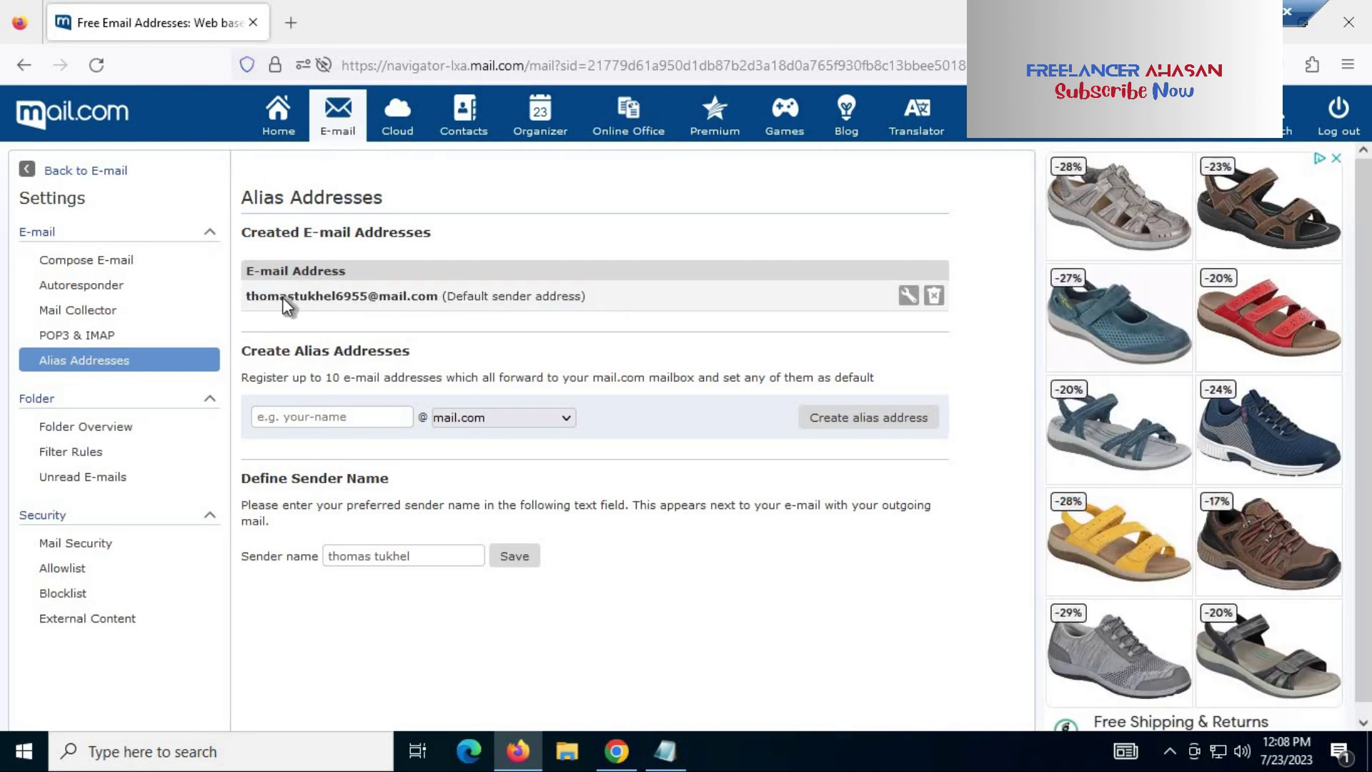
pyautogui.moveTo(285, 297); pyautogui.dragTo(438, 298)
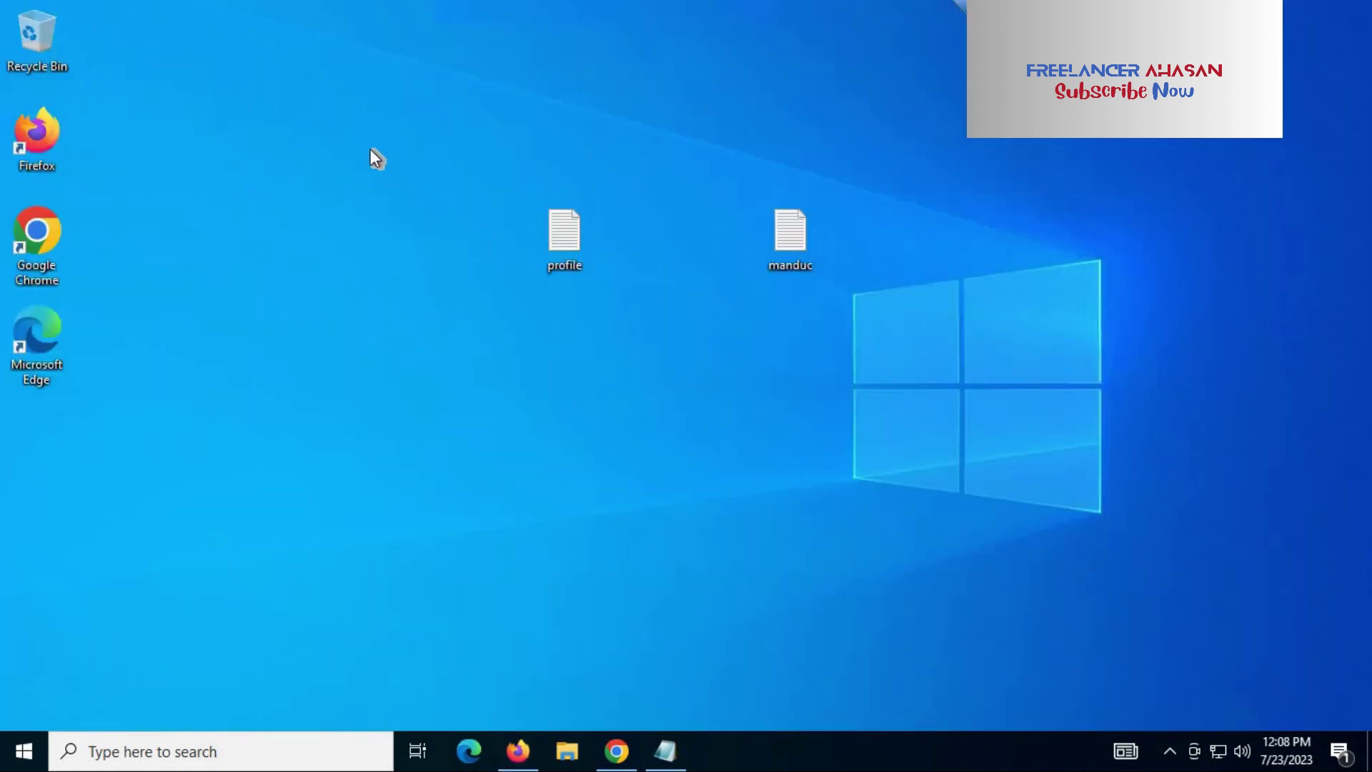
# Step: Create a desktop text document named mail.com and open it in Notepad
pyautogui.rightClick(371, 150)
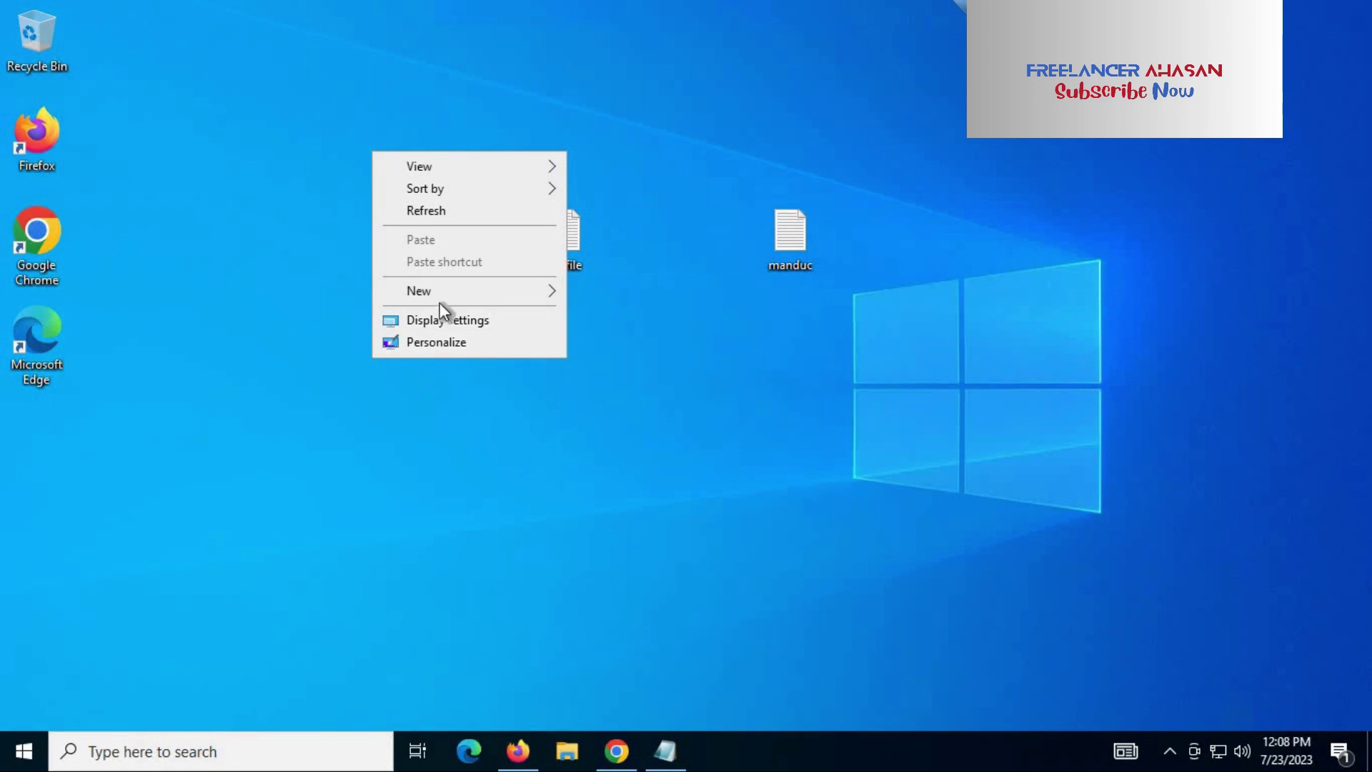
pyautogui.moveTo(543, 290)
pyautogui.click(649, 386)
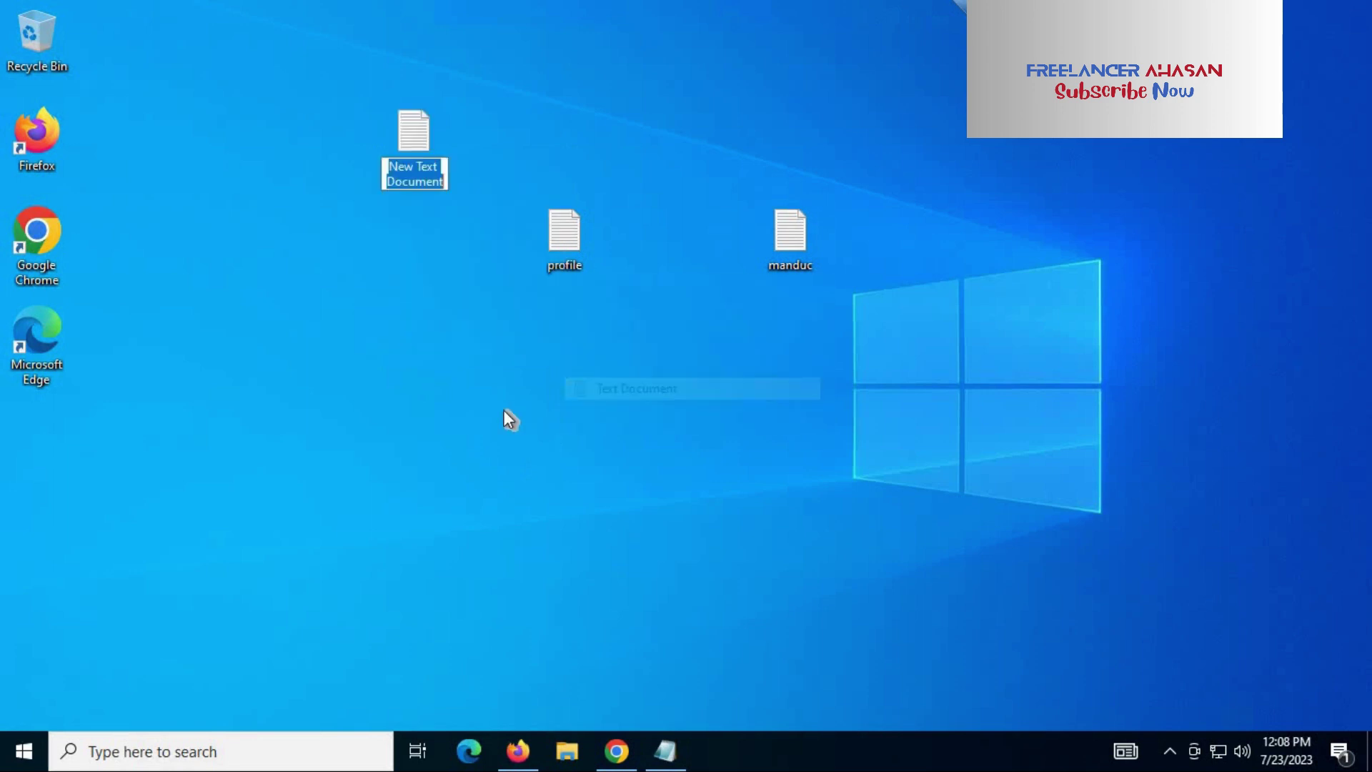
pyautogui.write('mail')
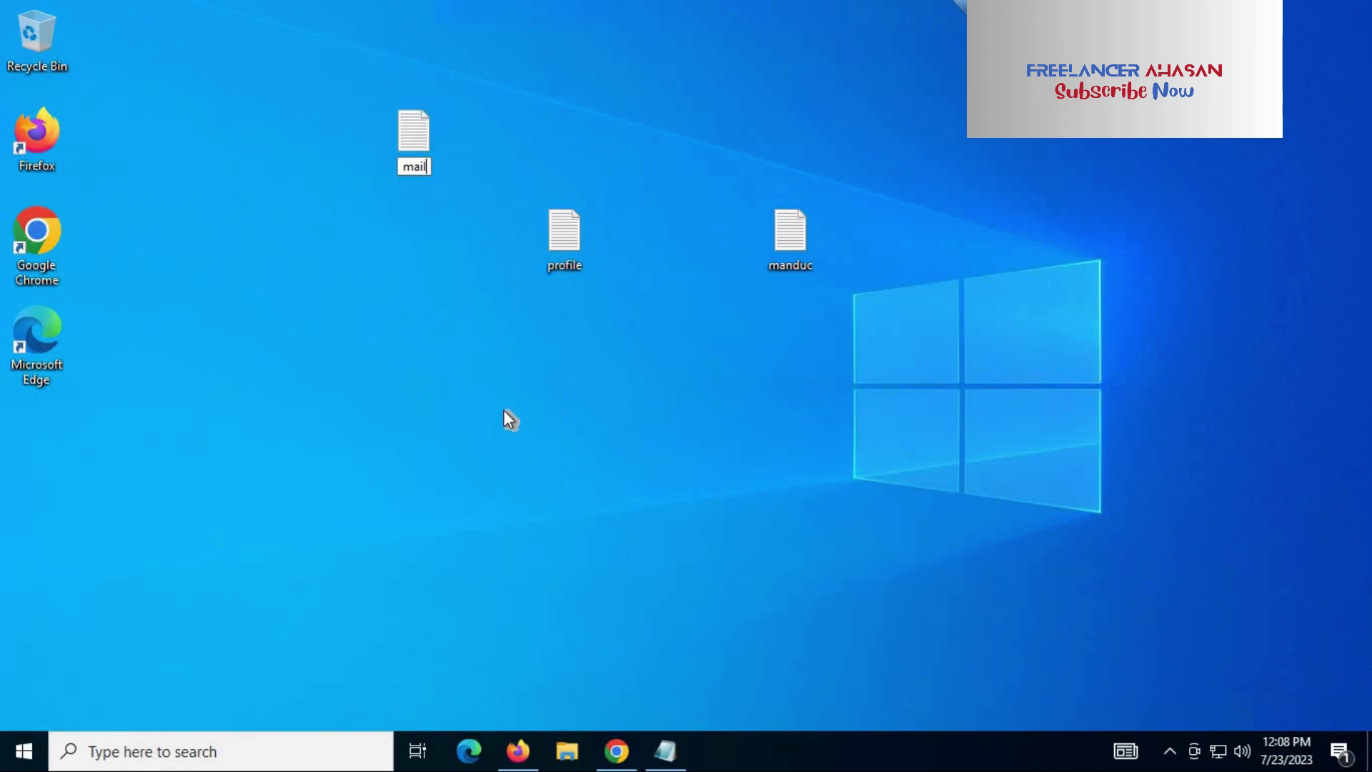
pyautogui.write('.com')
pyautogui.press('Return')
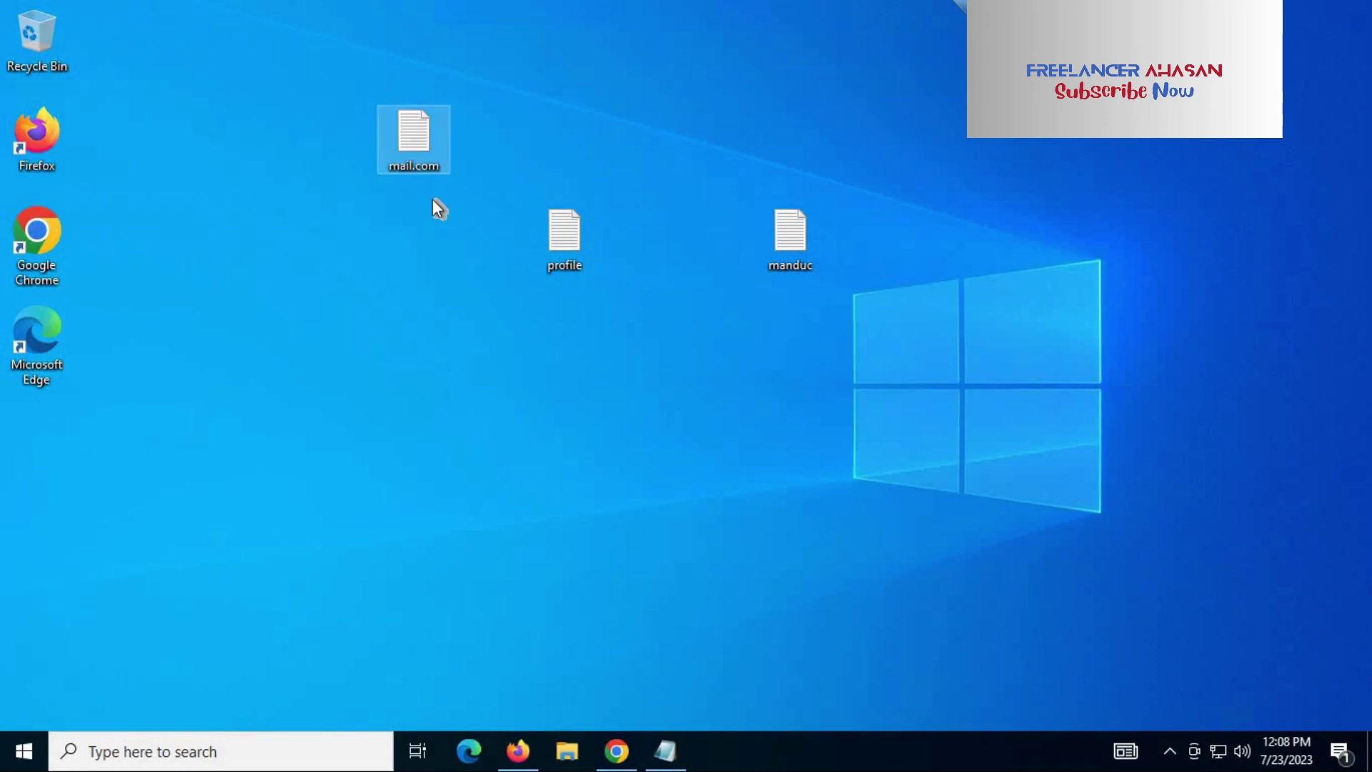
pyautogui.doubleClick(414, 142)
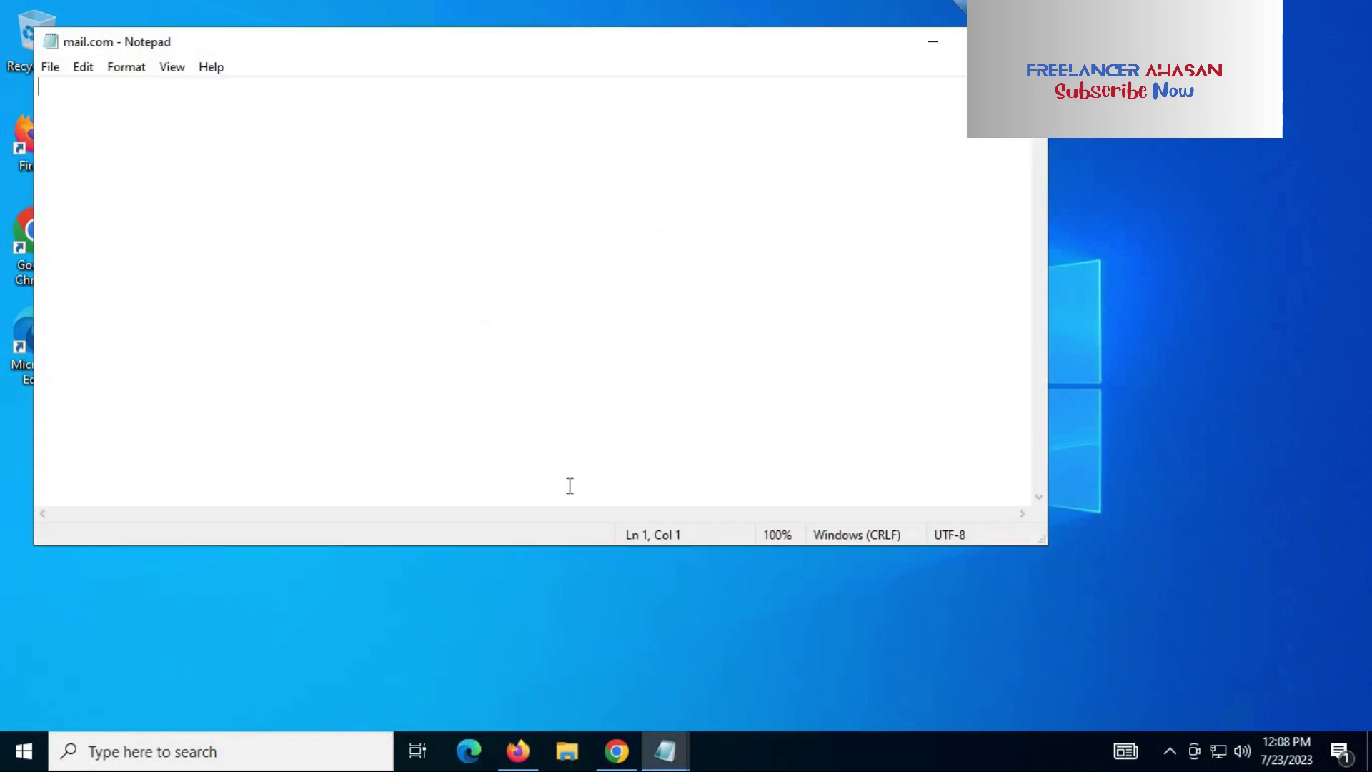
# Step: Reselect the full account e-mail address on the Alias Addresses page
pyautogui.click(518, 750)
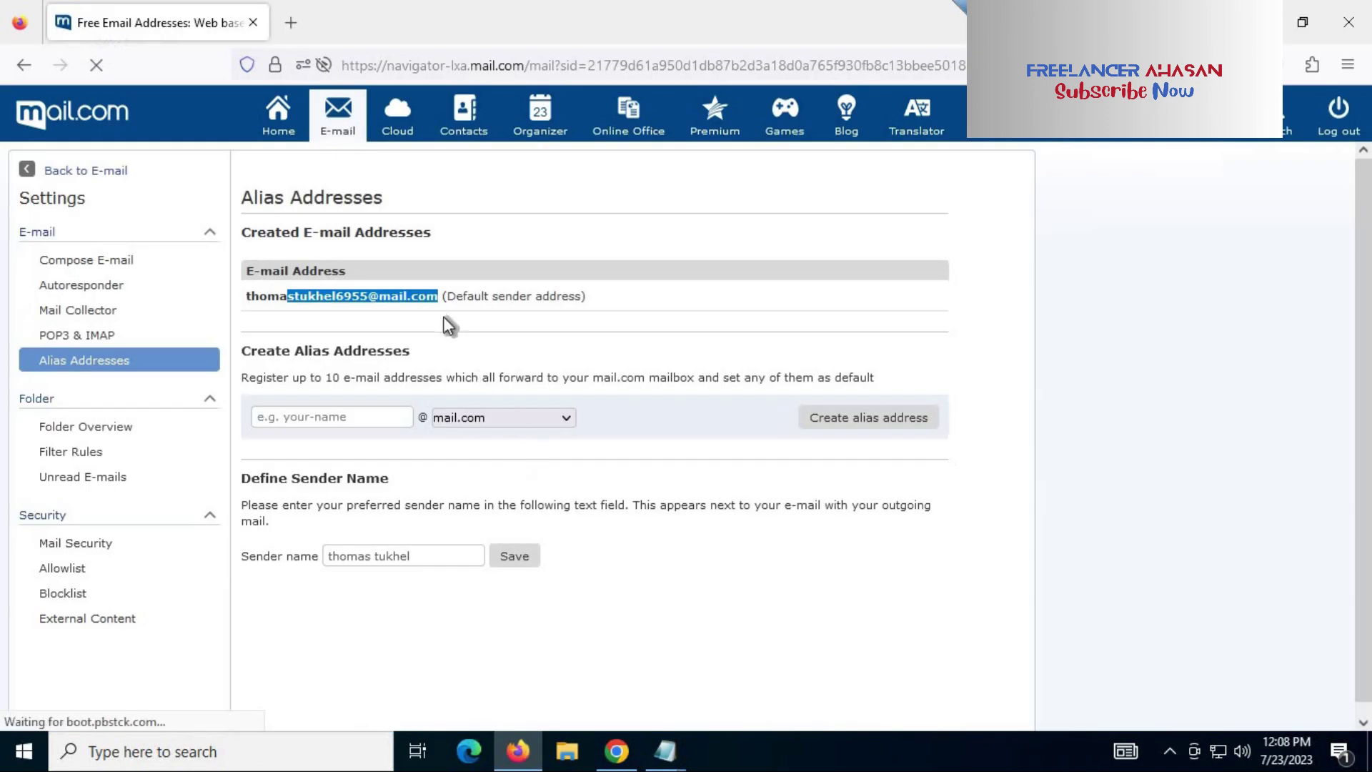
pyautogui.click(446, 306)
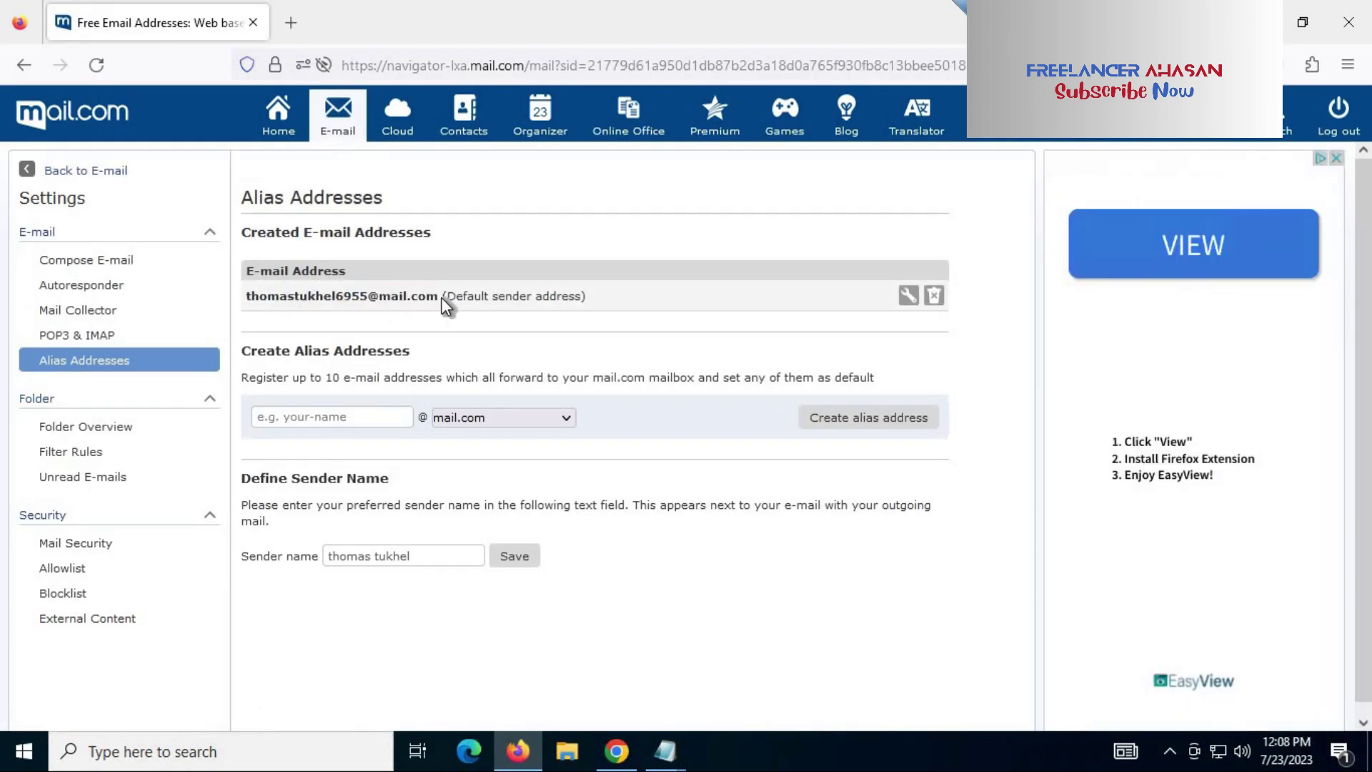
pyautogui.moveTo(442, 297); pyautogui.dragTo(240, 302)
pyautogui.hotkey('ctrl', 'c')
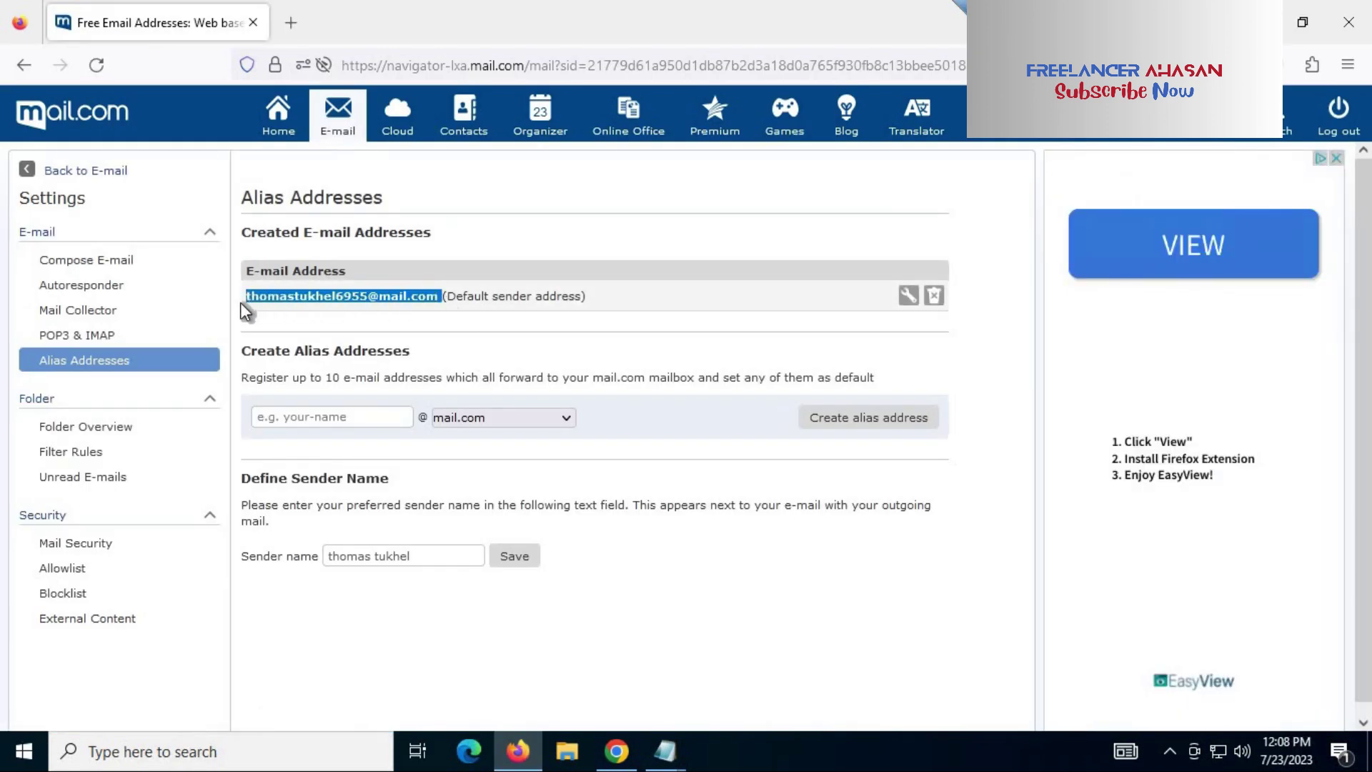
# Step: Paste the address into Notepad with an 'alias address' line below it
pyautogui.click(668, 751)
pyautogui.click(768, 679)
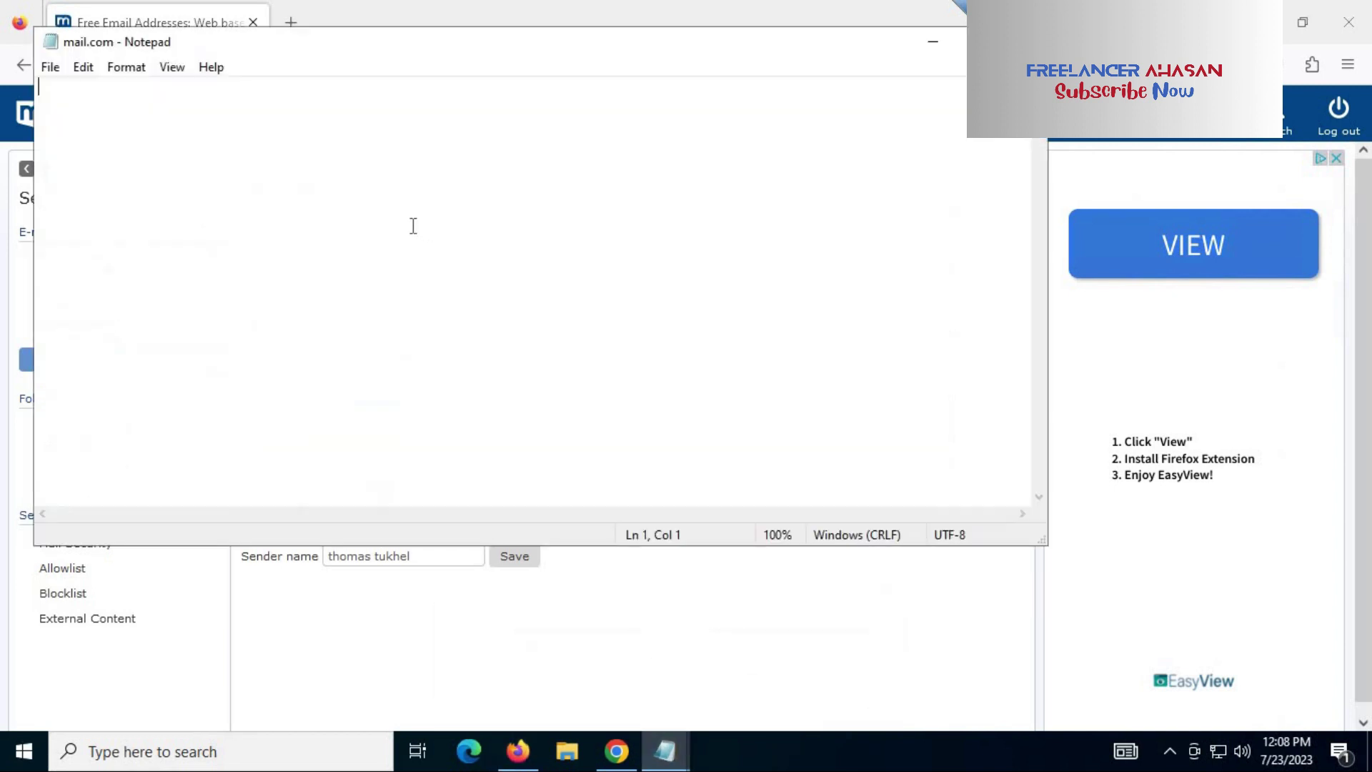
pyautogui.hotkey('ctrl', 'v')
pyautogui.press('Return')
pyautogui.write('al')
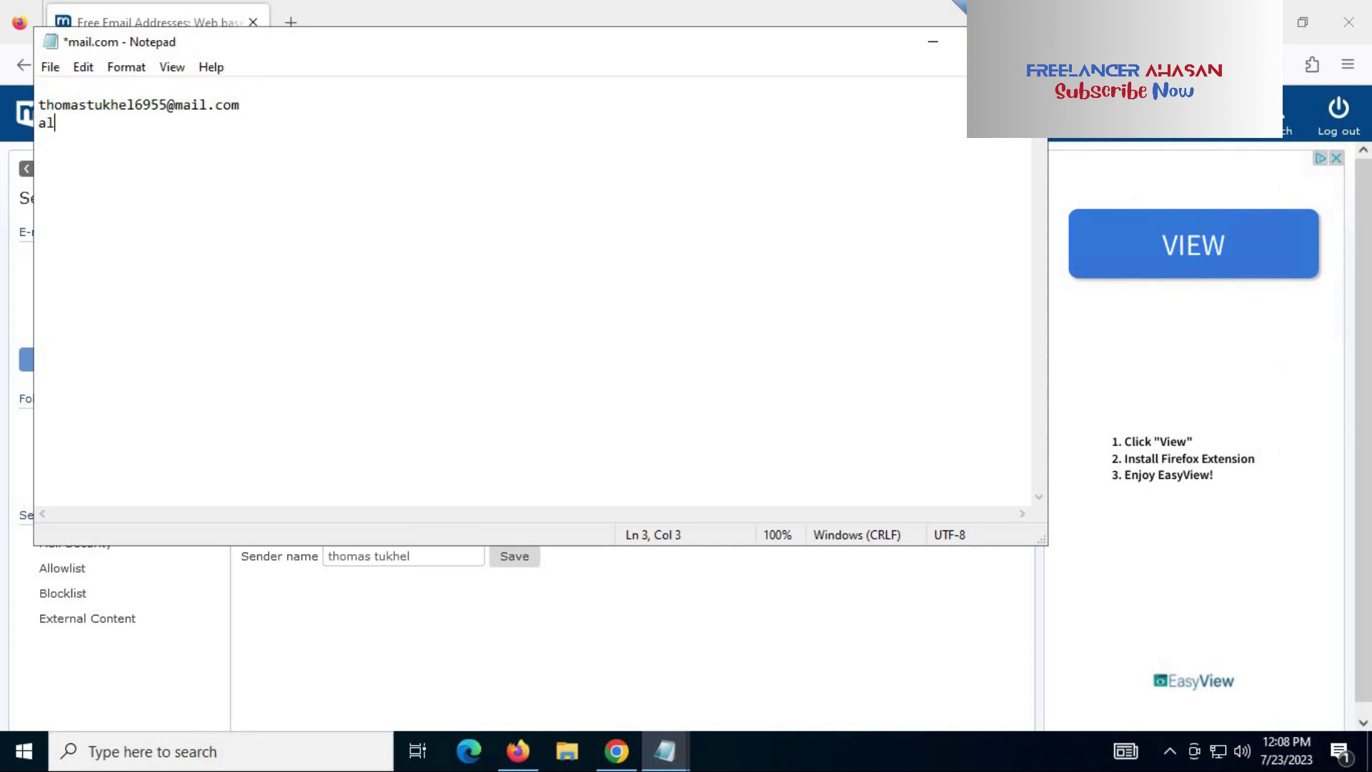
pyautogui.write('ias addres')
pyautogui.write('s')
pyautogui.press('Return')
pyautogui.hotkey('alt', 'Tab')
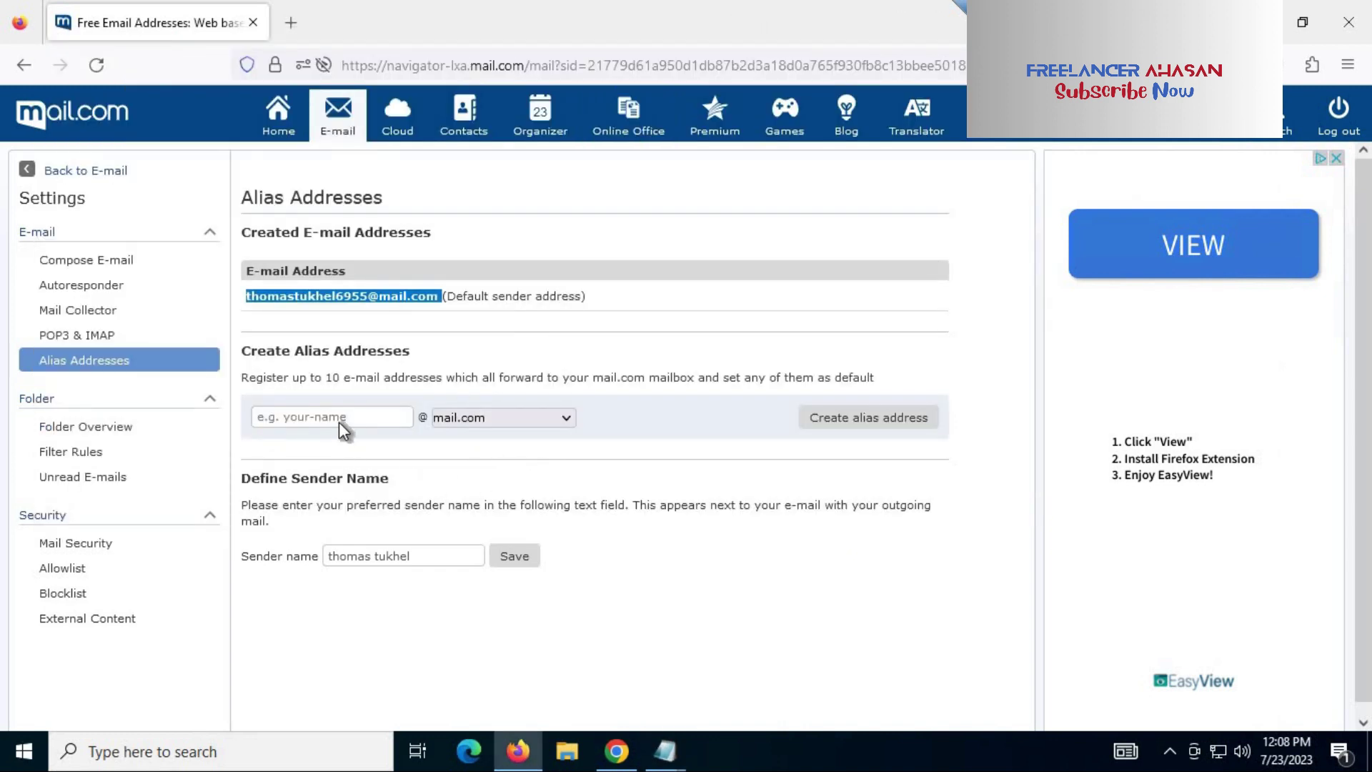
# Step: Copy the username from the main address and enter it plus '1' as the new alias name
pyautogui.click(336, 418)
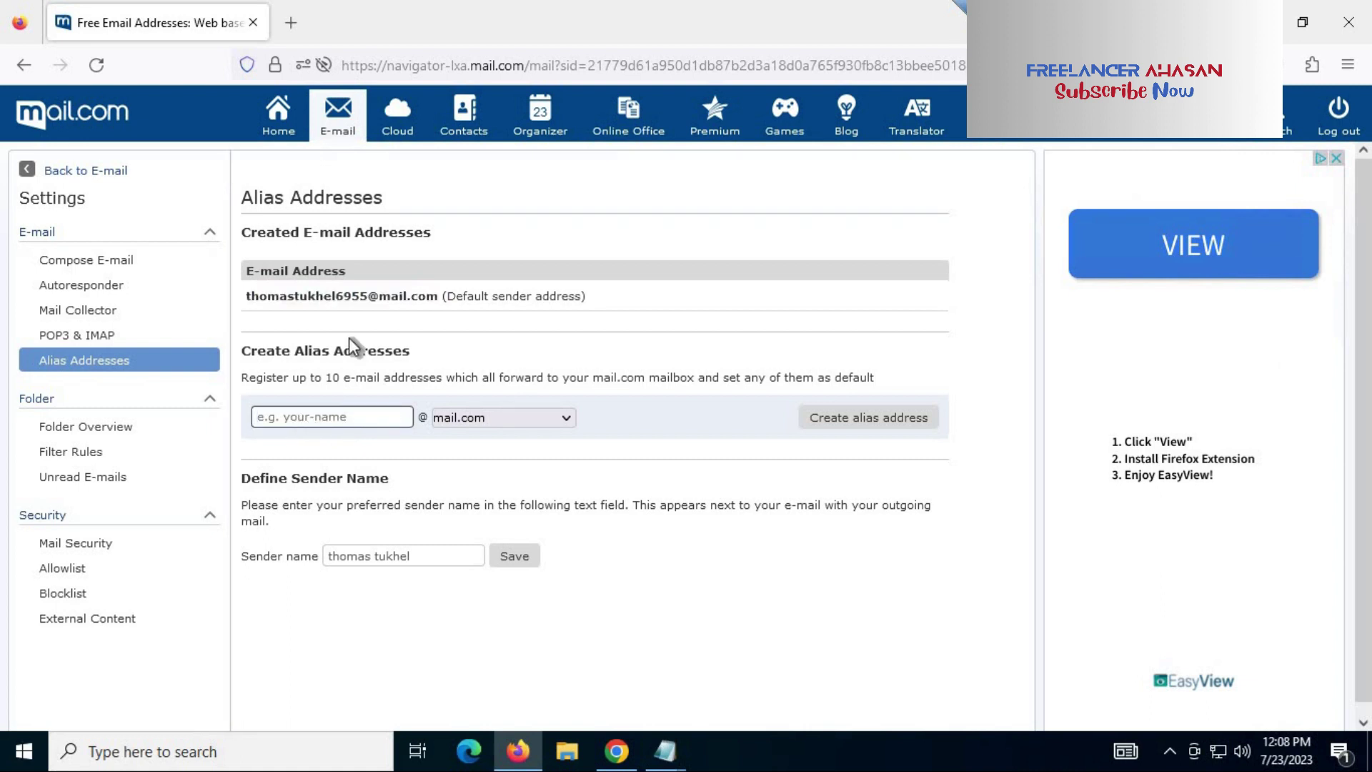
pyautogui.moveTo(366, 296); pyautogui.dragTo(242, 300)
pyautogui.hotkey('ctrl', 'c')
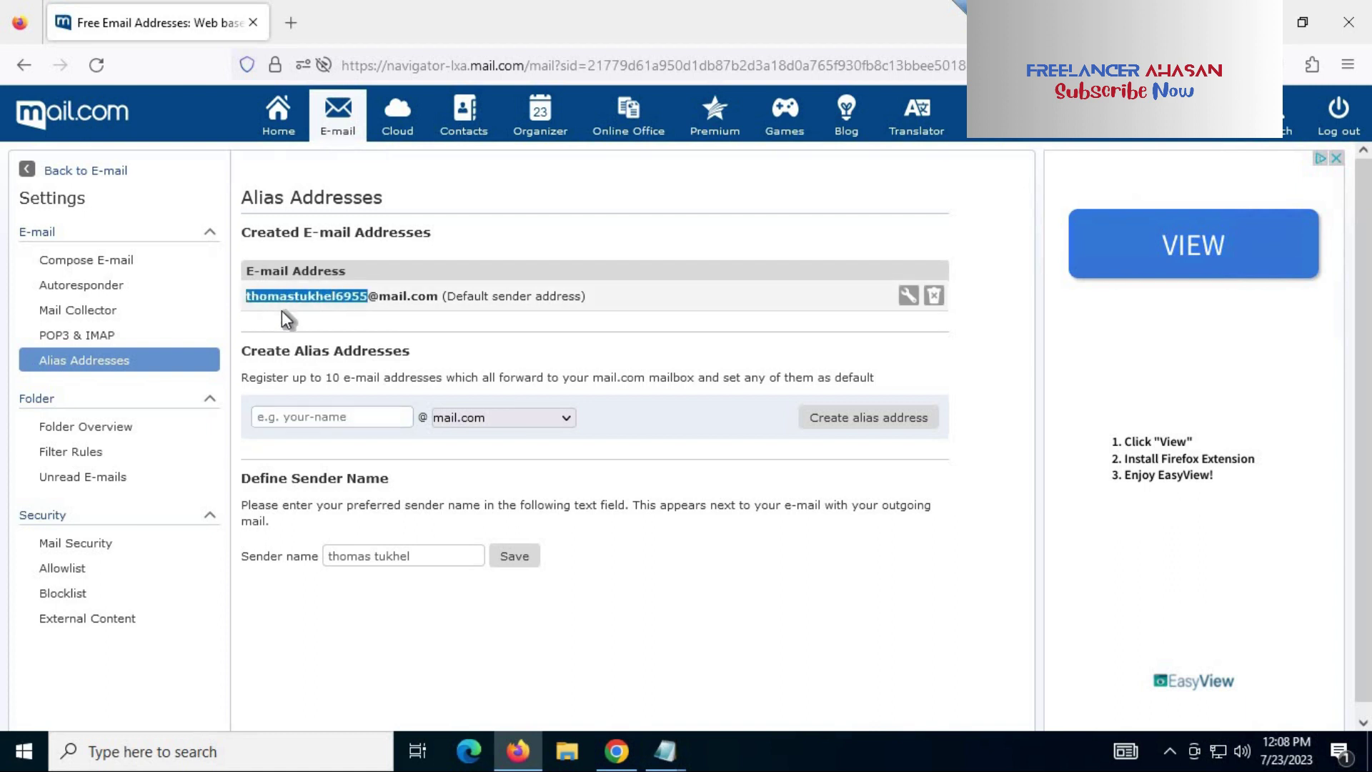
pyautogui.click(368, 418)
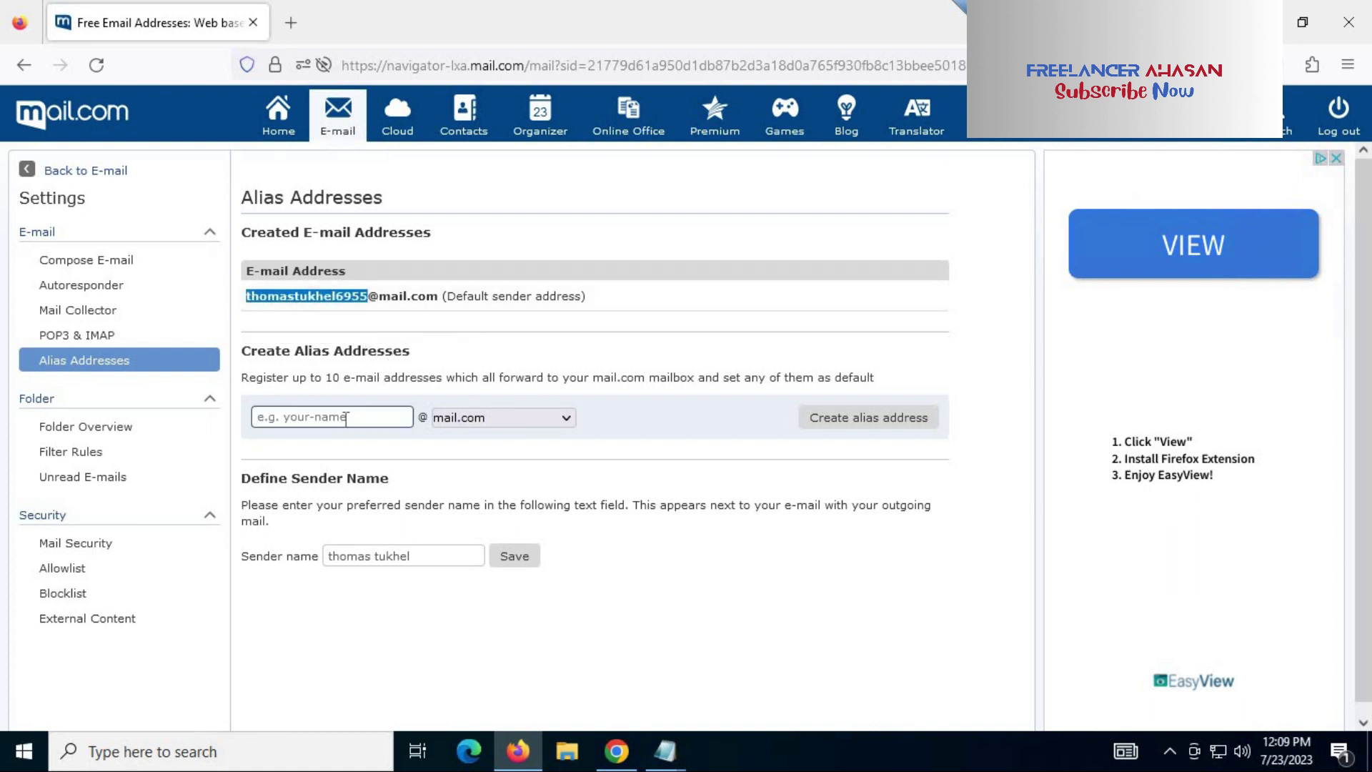
pyautogui.hotkey('ctrl', 'v')
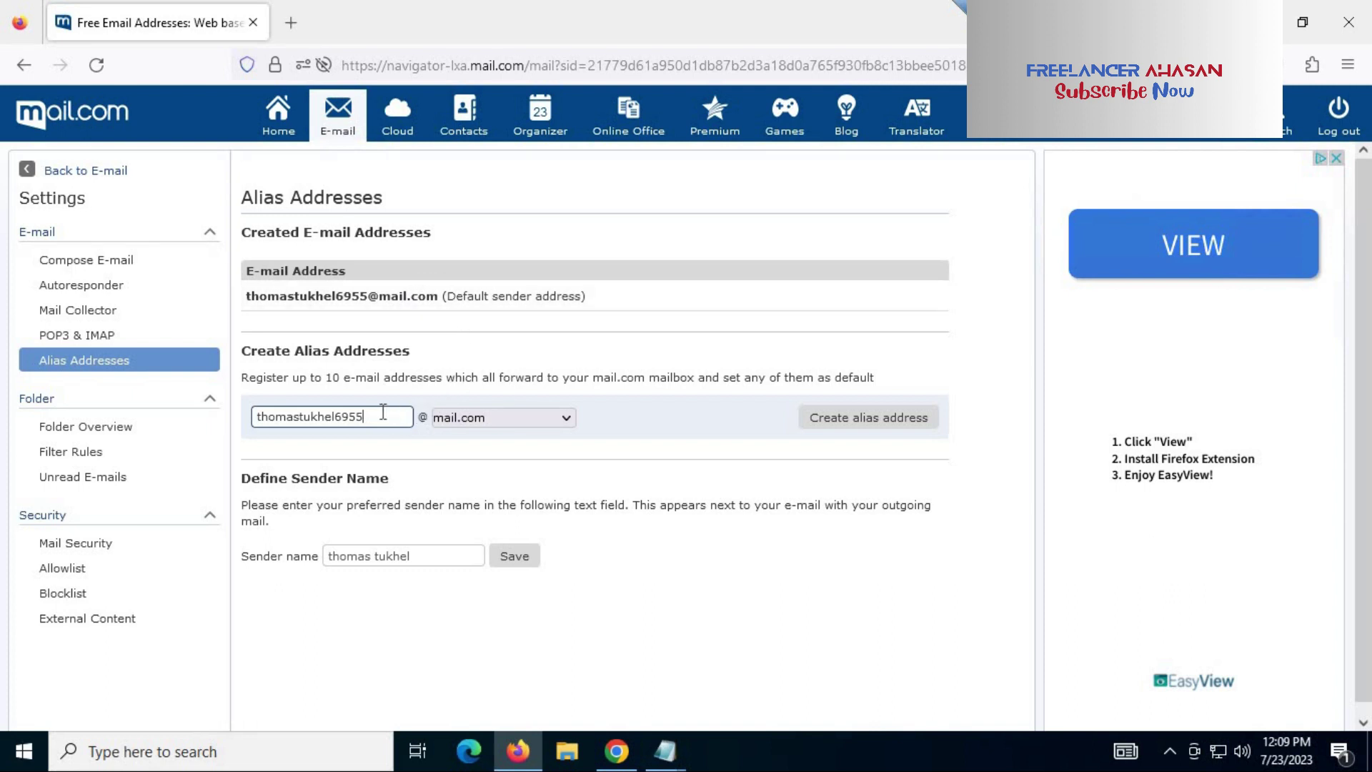
pyautogui.write('1')
# Step: Open the alias domain dropdown and scroll through its domain categories looking for email.com
pyautogui.click(487, 417)
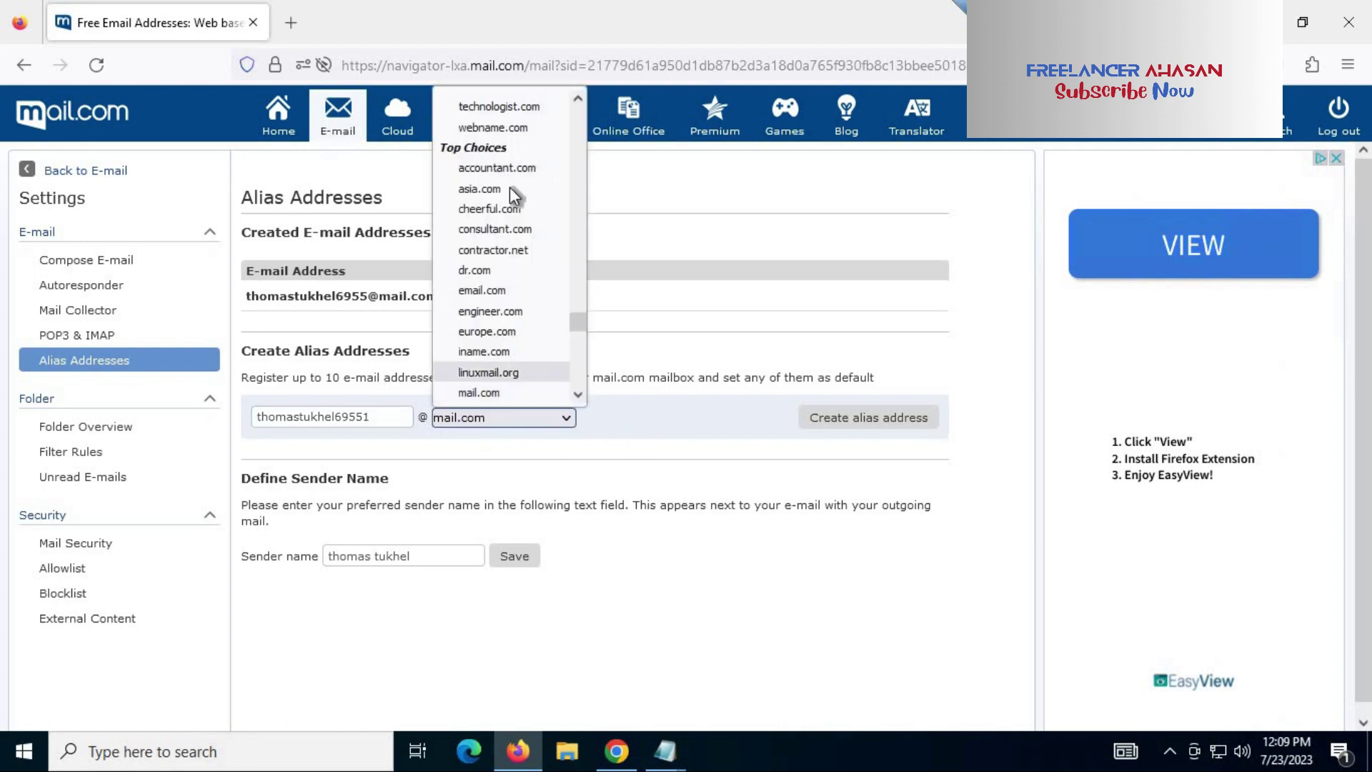
pyautogui.scroll(5, 511, 207)
pyautogui.scroll(-6, 510, 208)
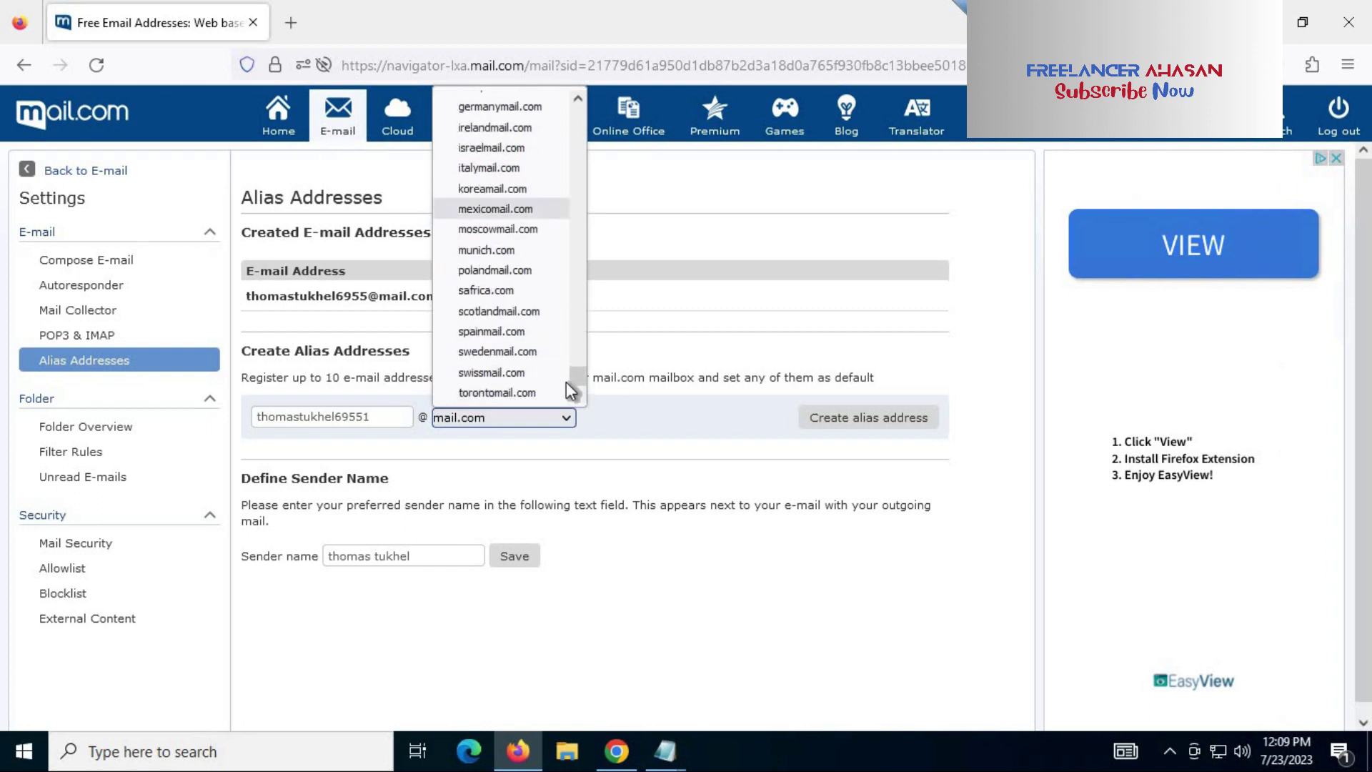
pyautogui.scroll(6, 581, 365)
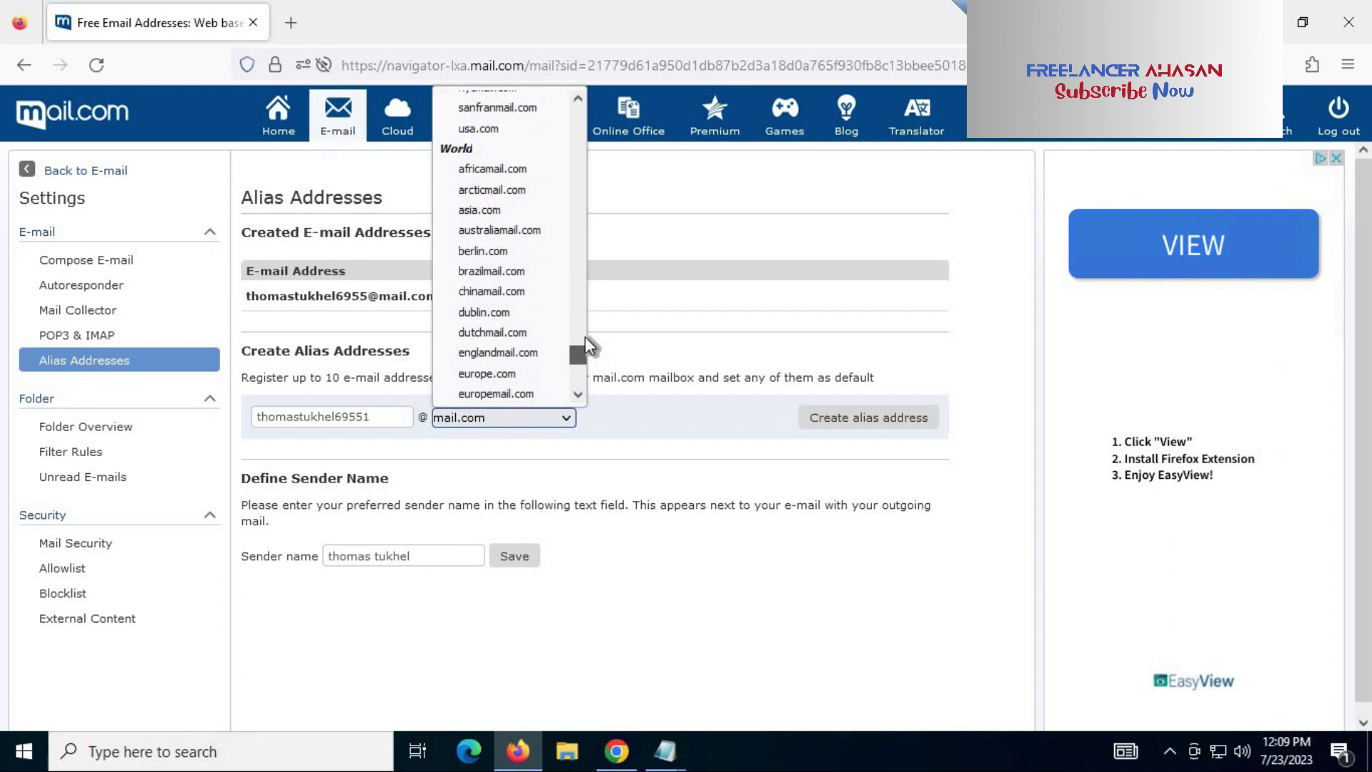
pyautogui.moveTo(583, 336); pyautogui.dragTo(472, 106)
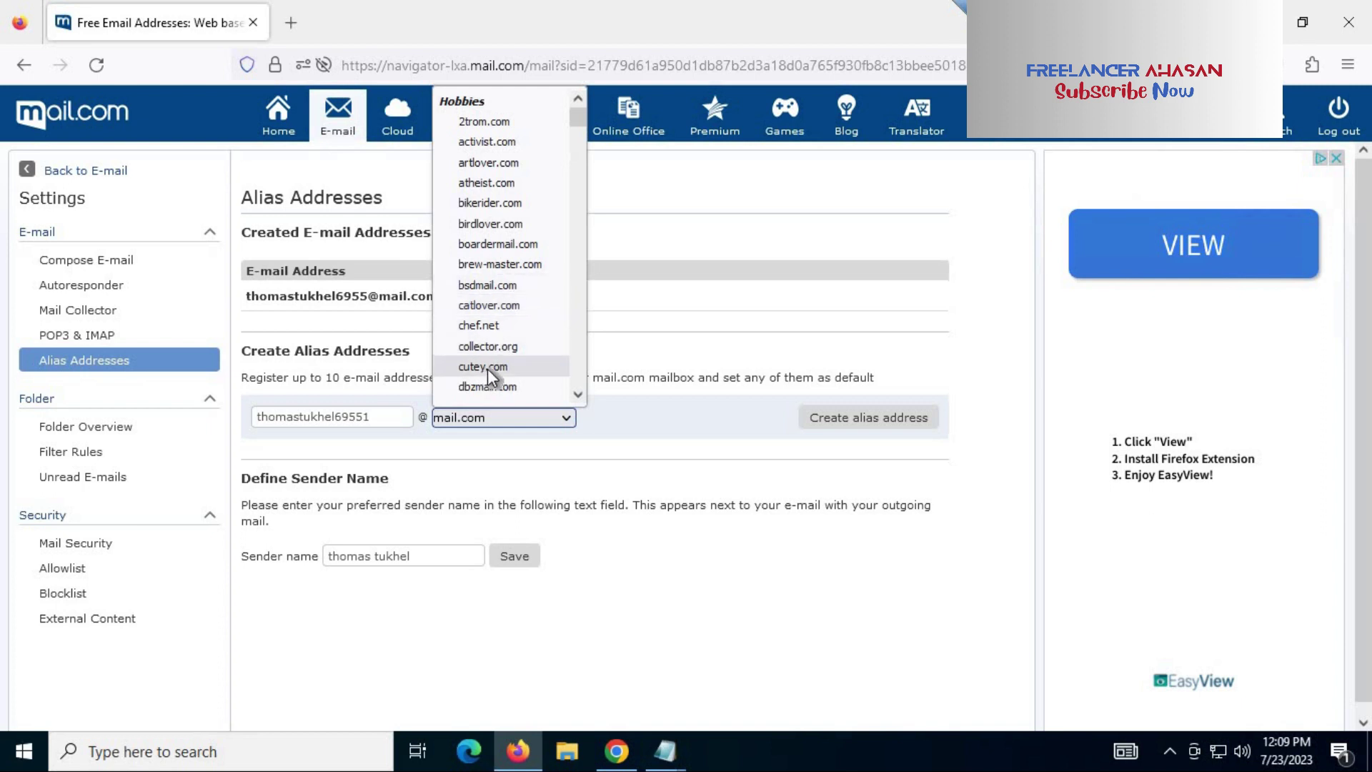
pyautogui.scroll(-6, 520, 351)
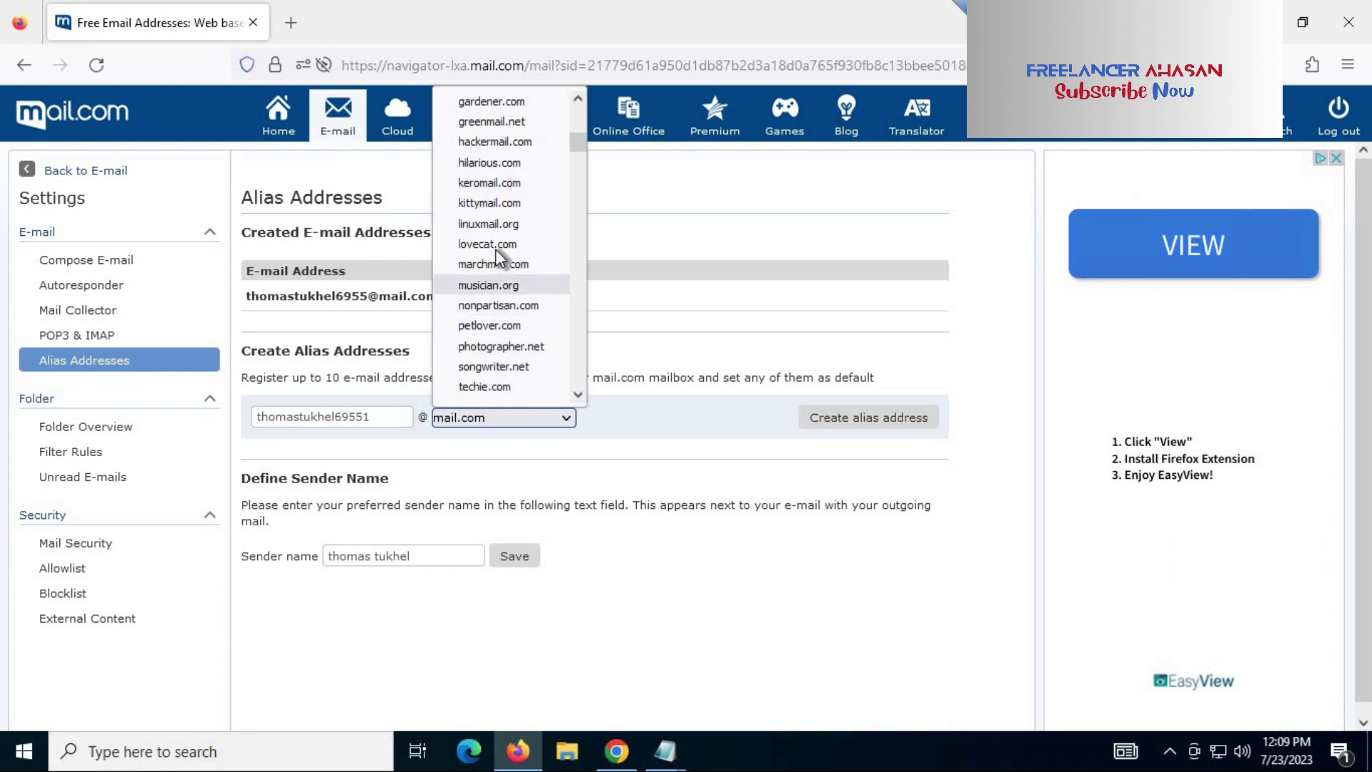
pyautogui.scroll(-2, 521, 243)
pyautogui.scroll(-2, 521, 243)
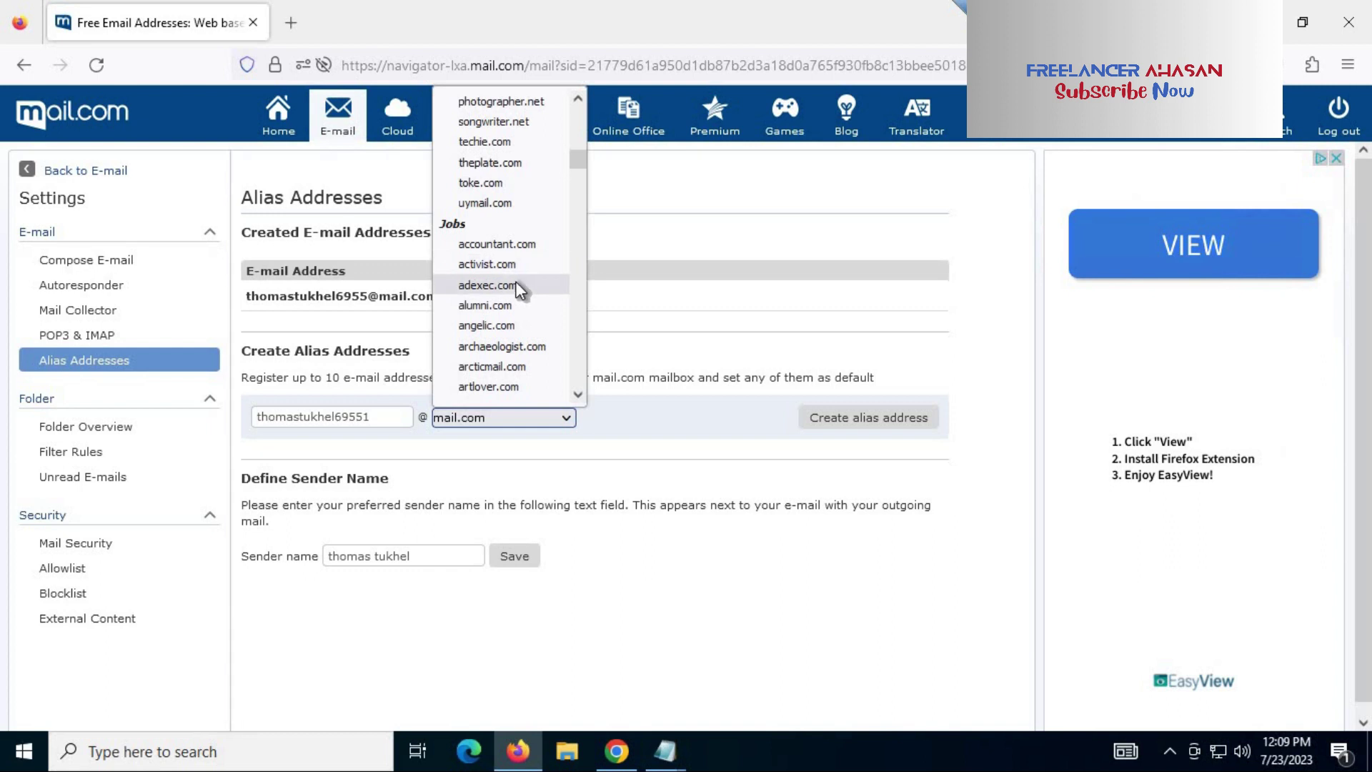
pyautogui.scroll(-2, 516, 288)
pyautogui.scroll(-4, 517, 287)
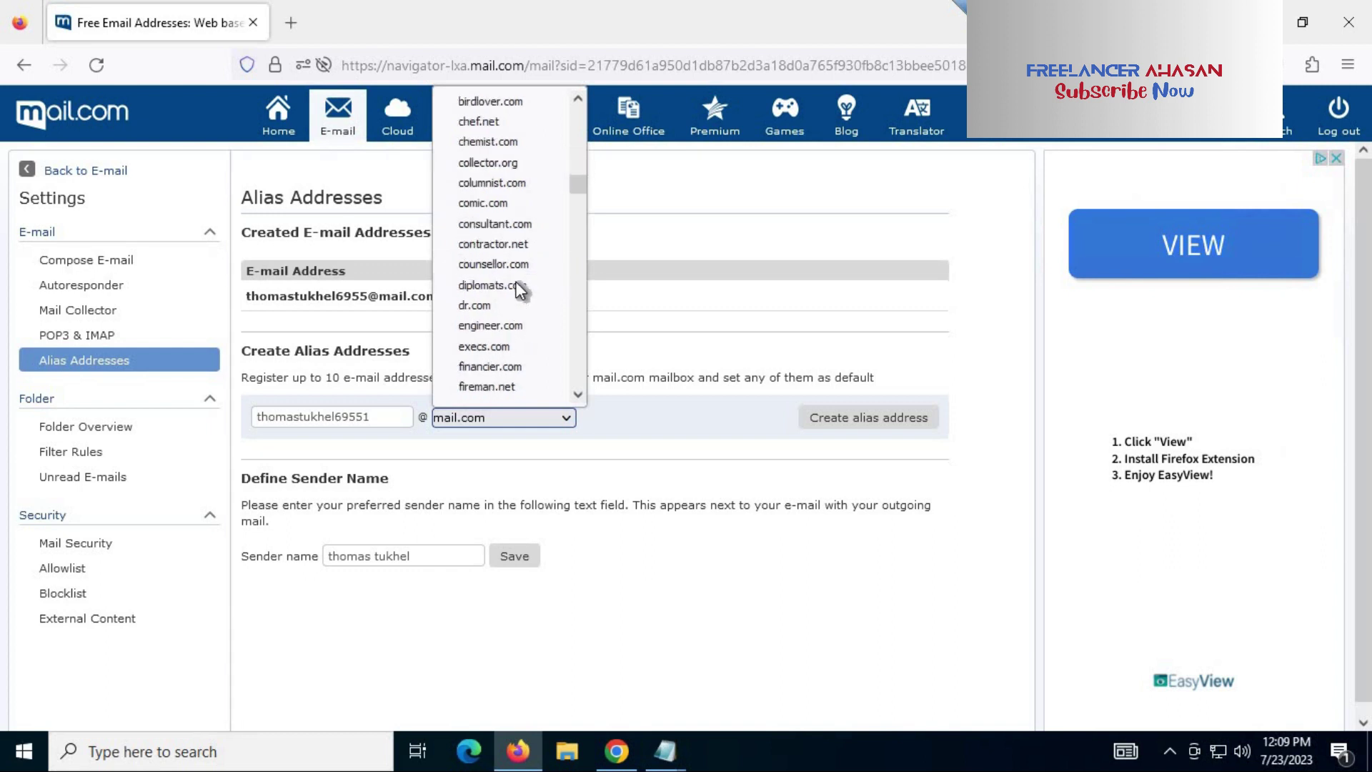
pyautogui.scroll(-5, 516, 280)
pyautogui.scroll(-5, 516, 281)
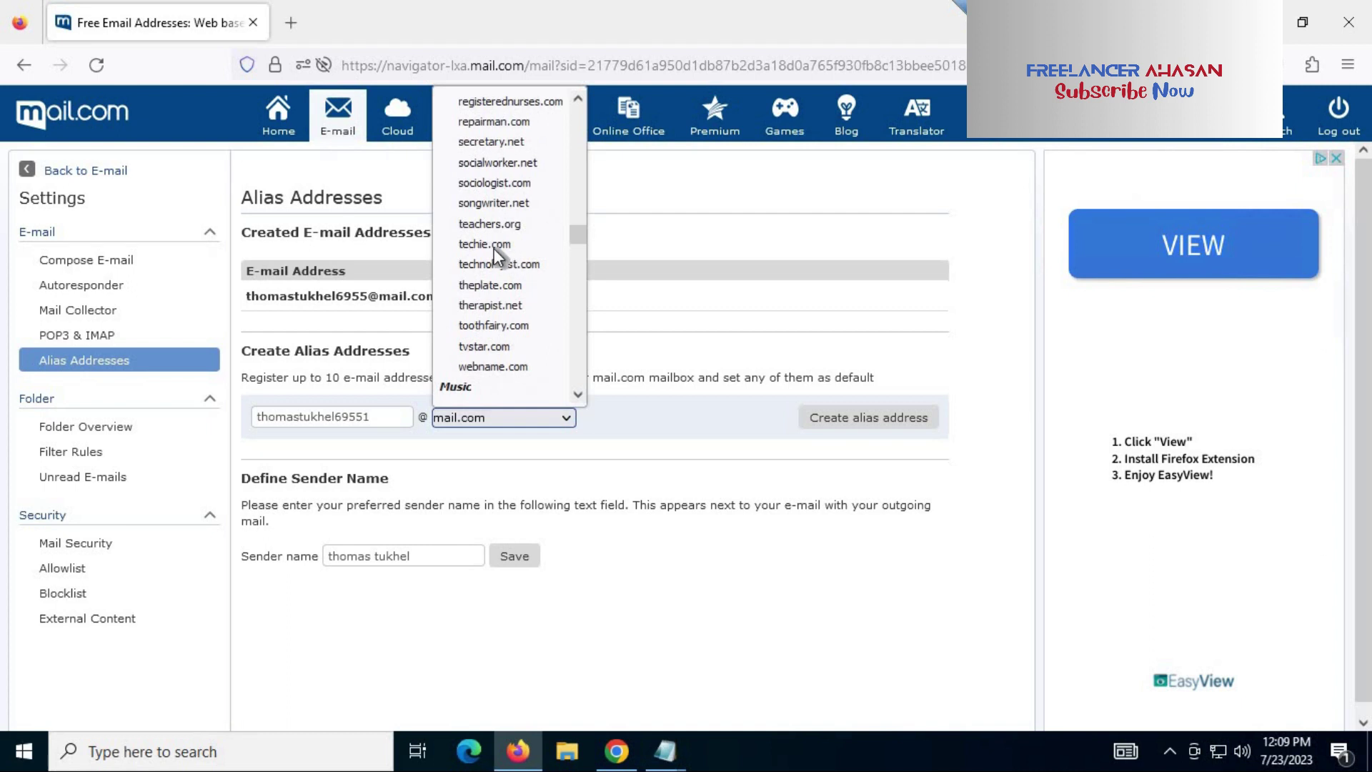
pyautogui.scroll(-4, 530, 238)
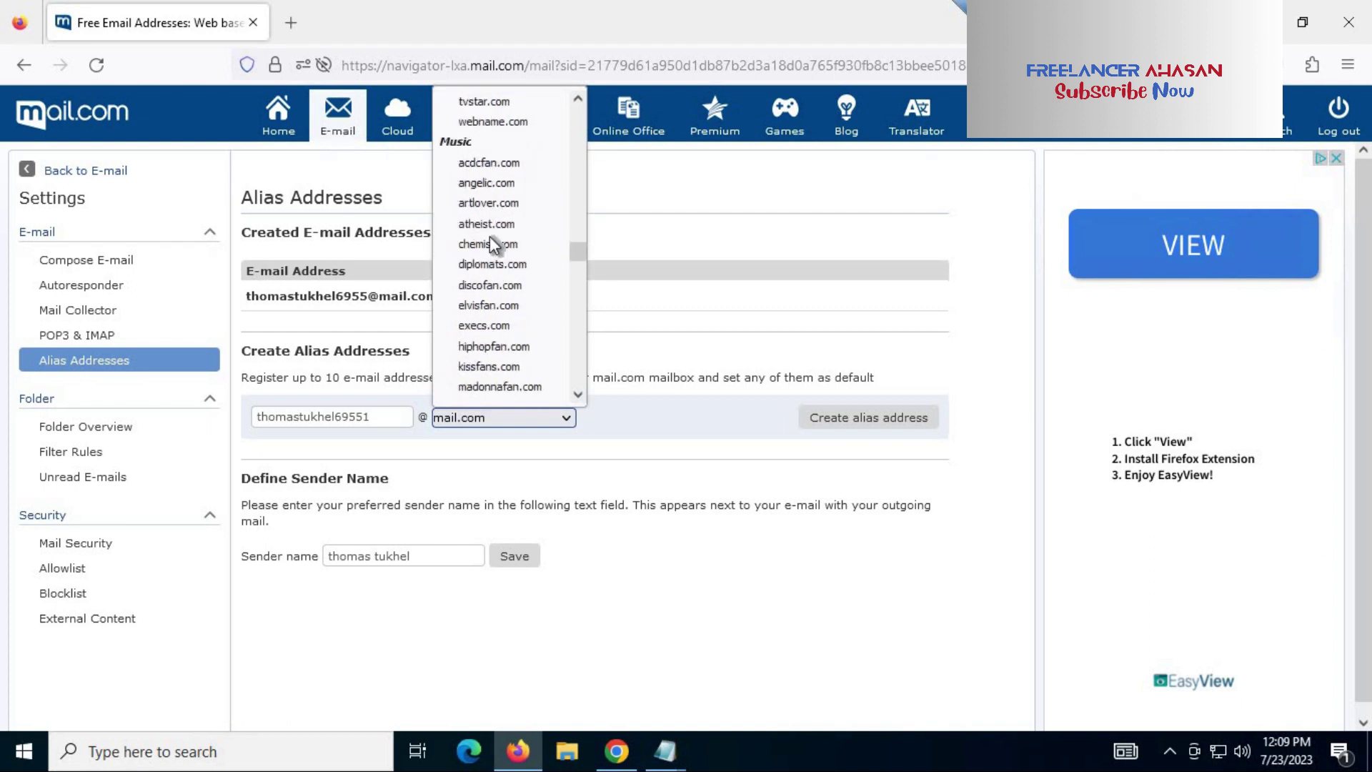
pyautogui.scroll(-4, 504, 306)
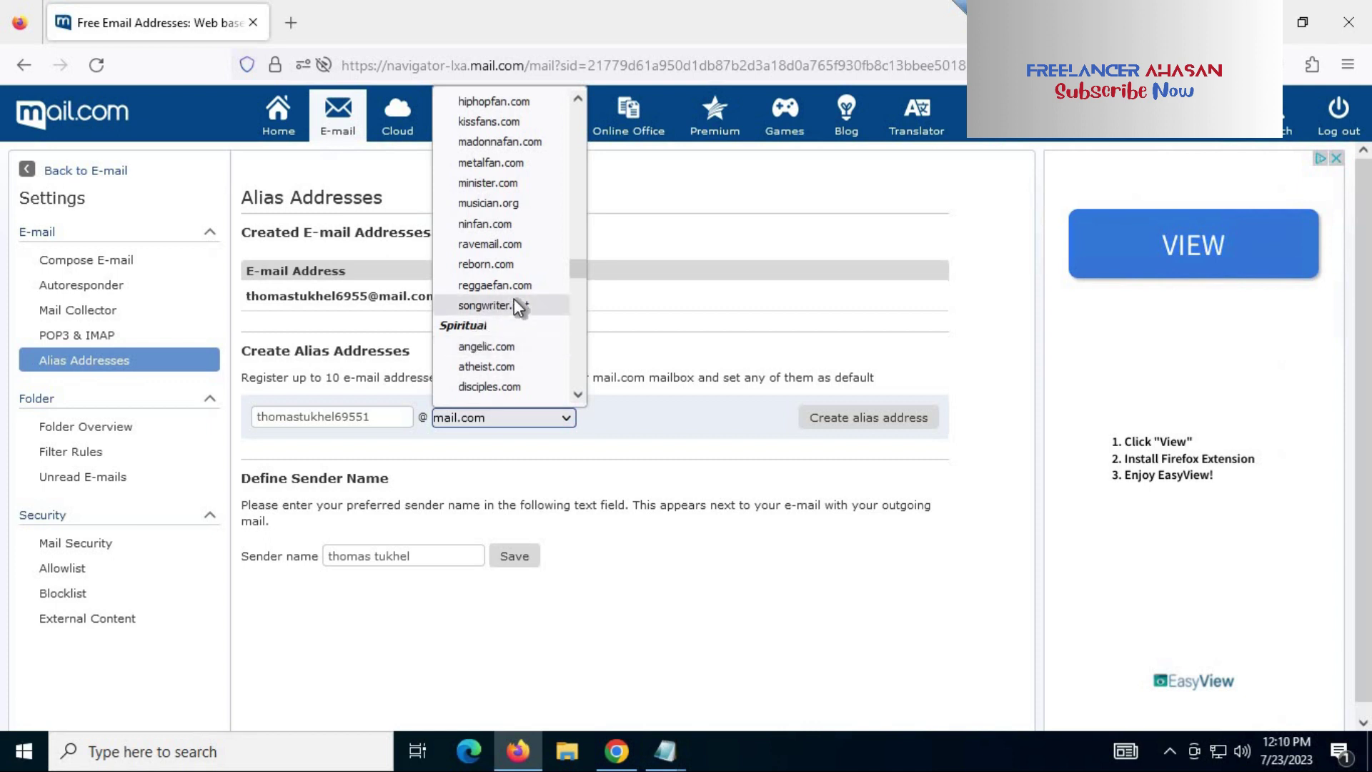
pyautogui.scroll(-4, 512, 302)
pyautogui.scroll(-4, 522, 286)
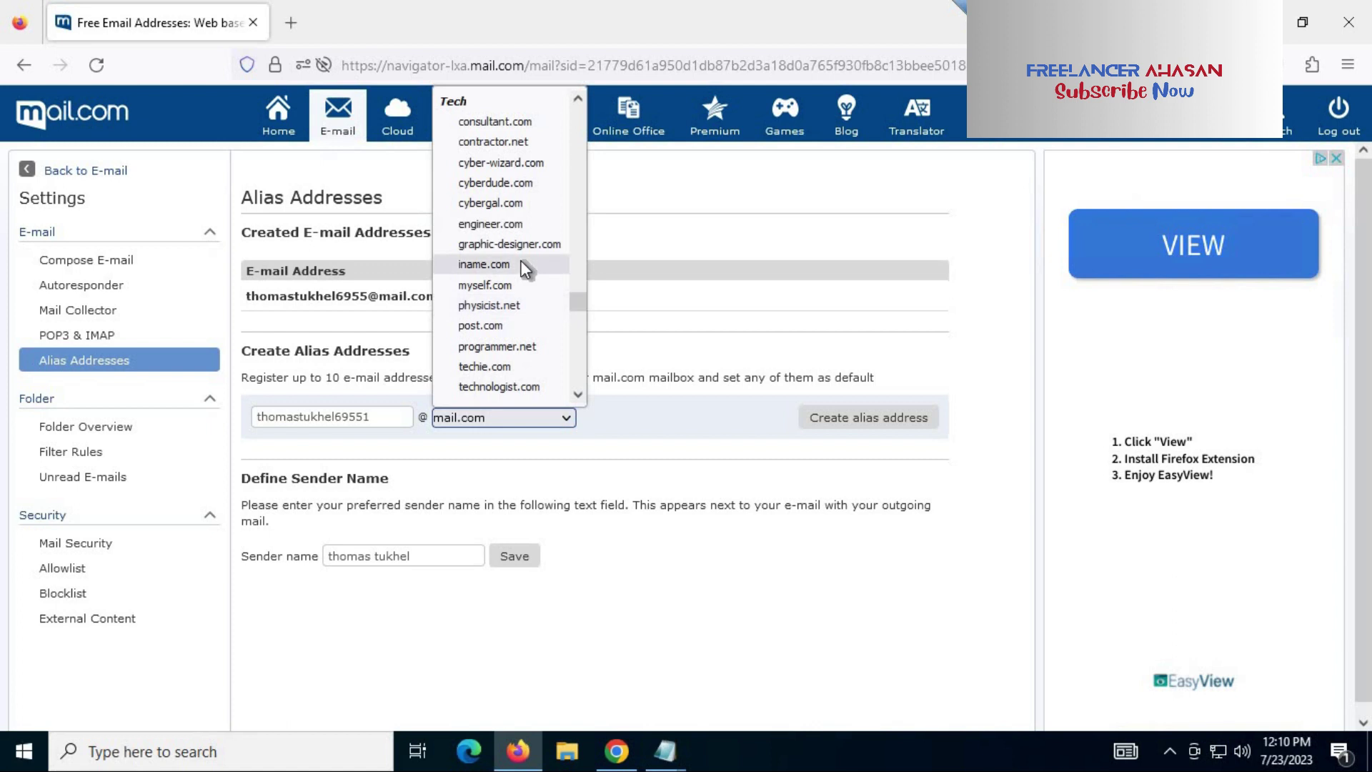
pyautogui.scroll(-4, 519, 264)
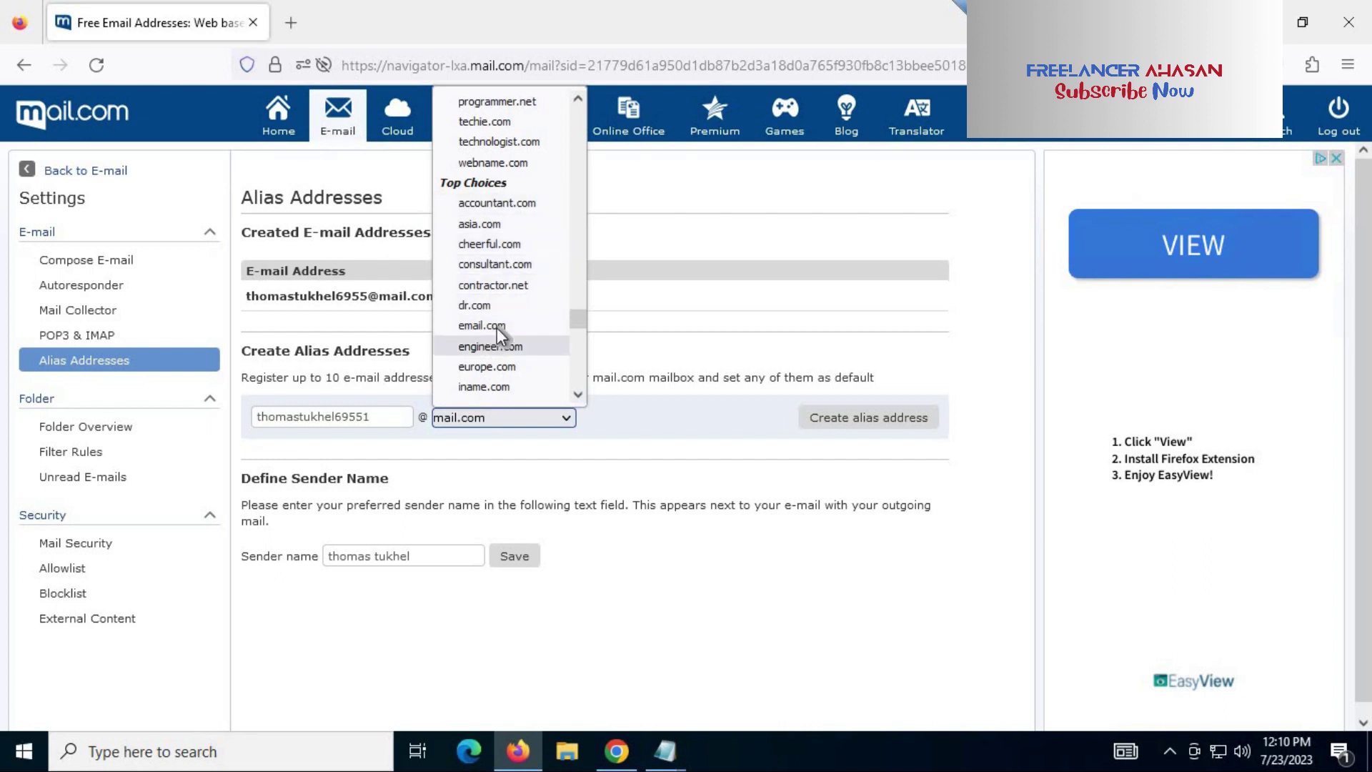
pyautogui.scroll(-6, 504, 288)
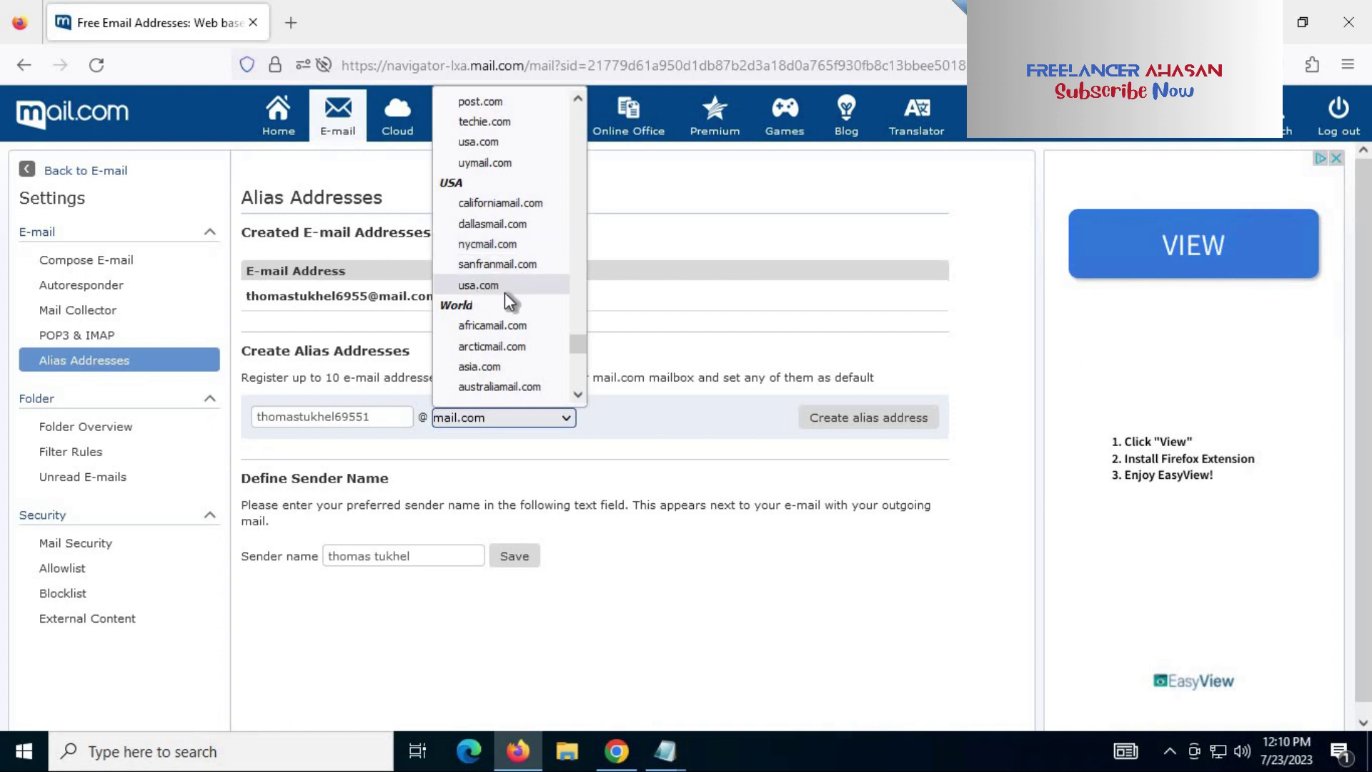
pyautogui.scroll(-2, 507, 263)
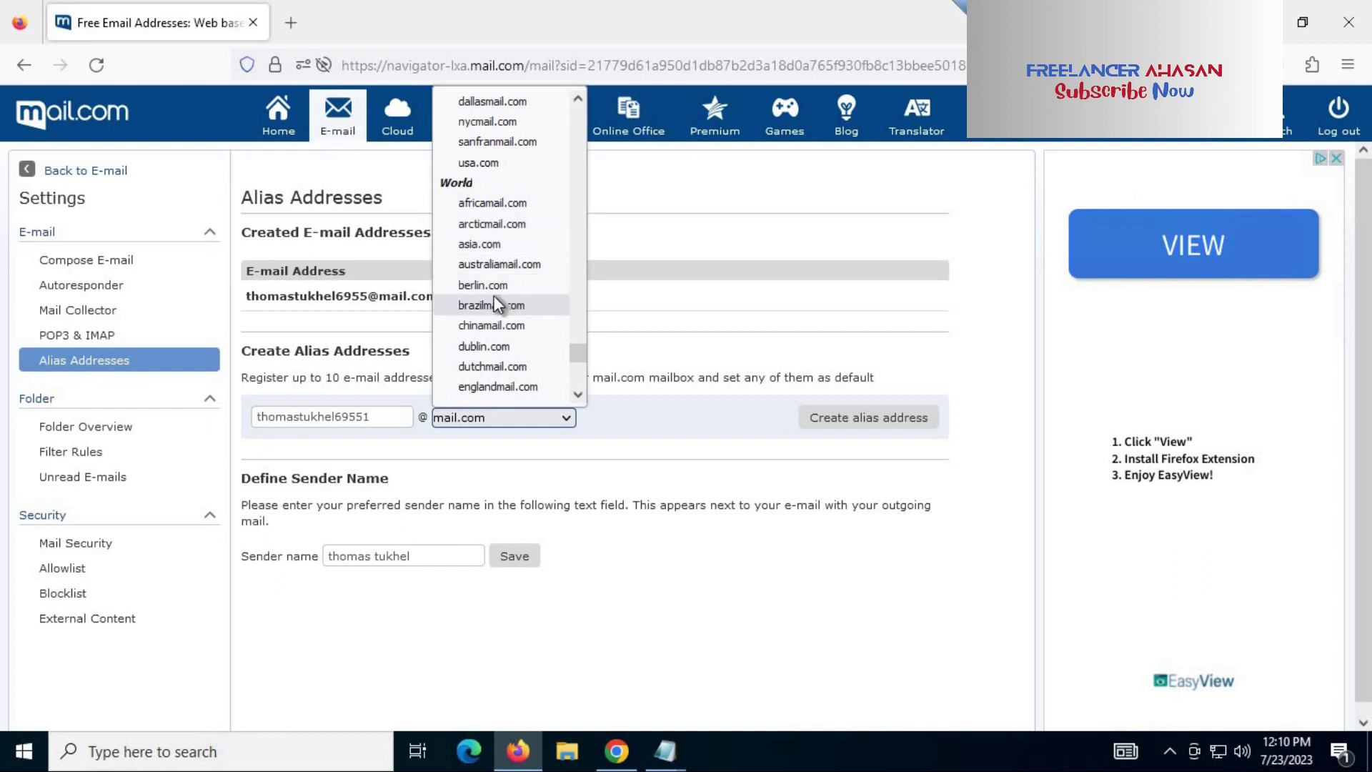
pyautogui.scroll(-5, 521, 289)
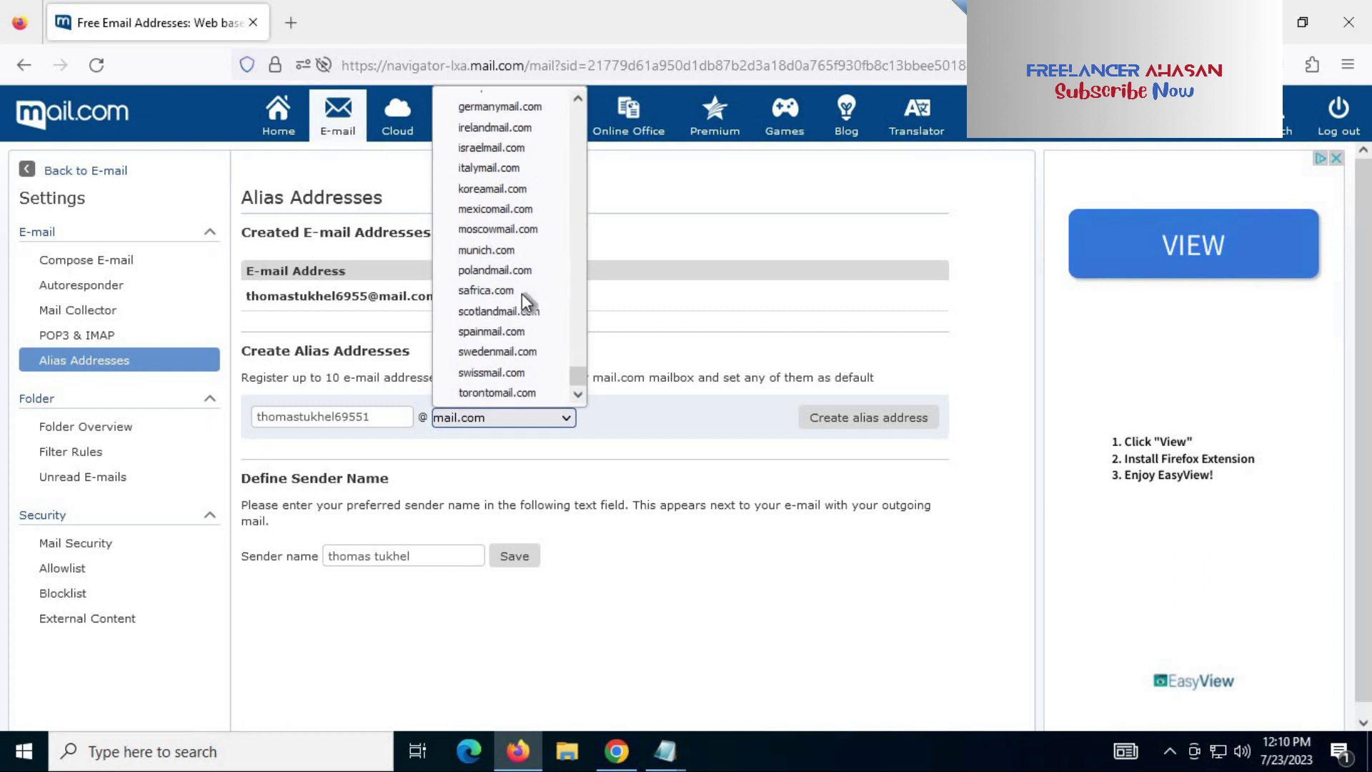
pyautogui.scroll(4, 521, 294)
pyautogui.scroll(4, 520, 303)
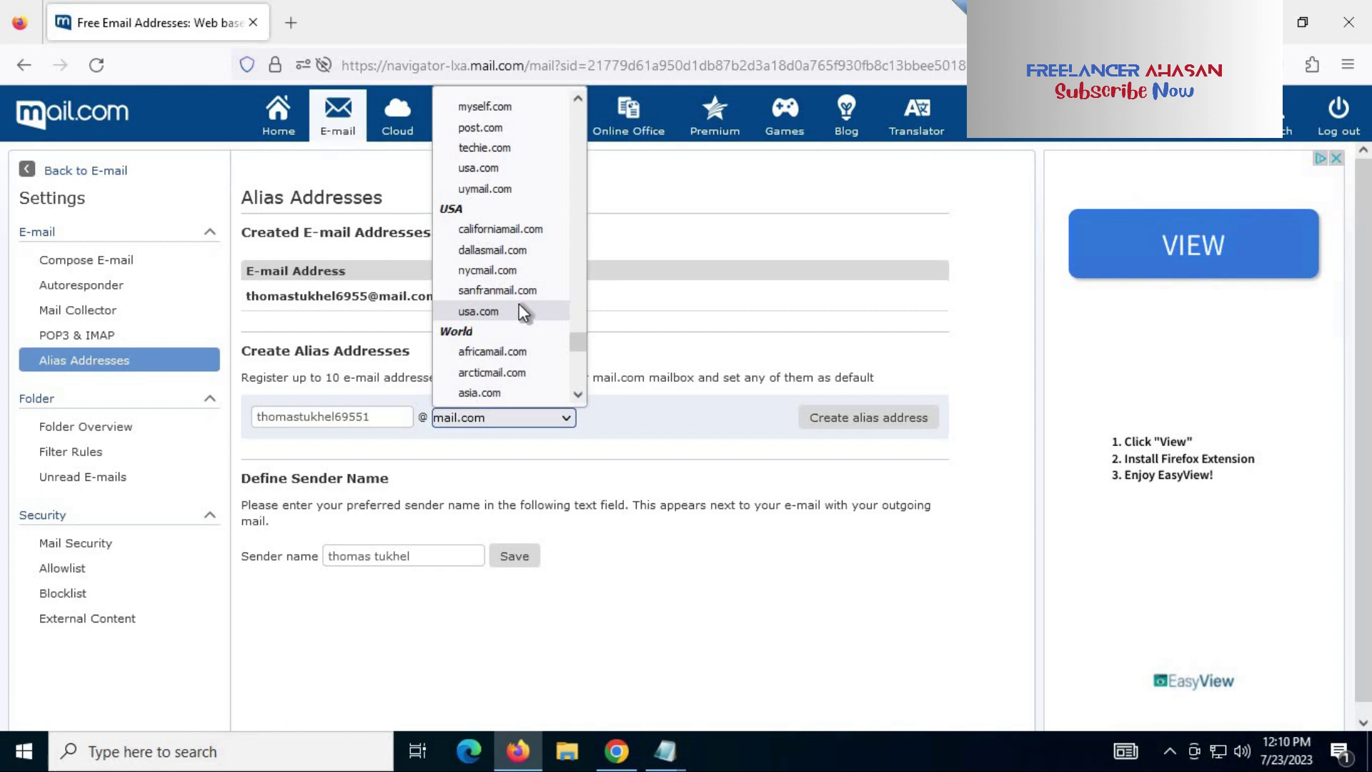
pyautogui.scroll(10, 518, 306)
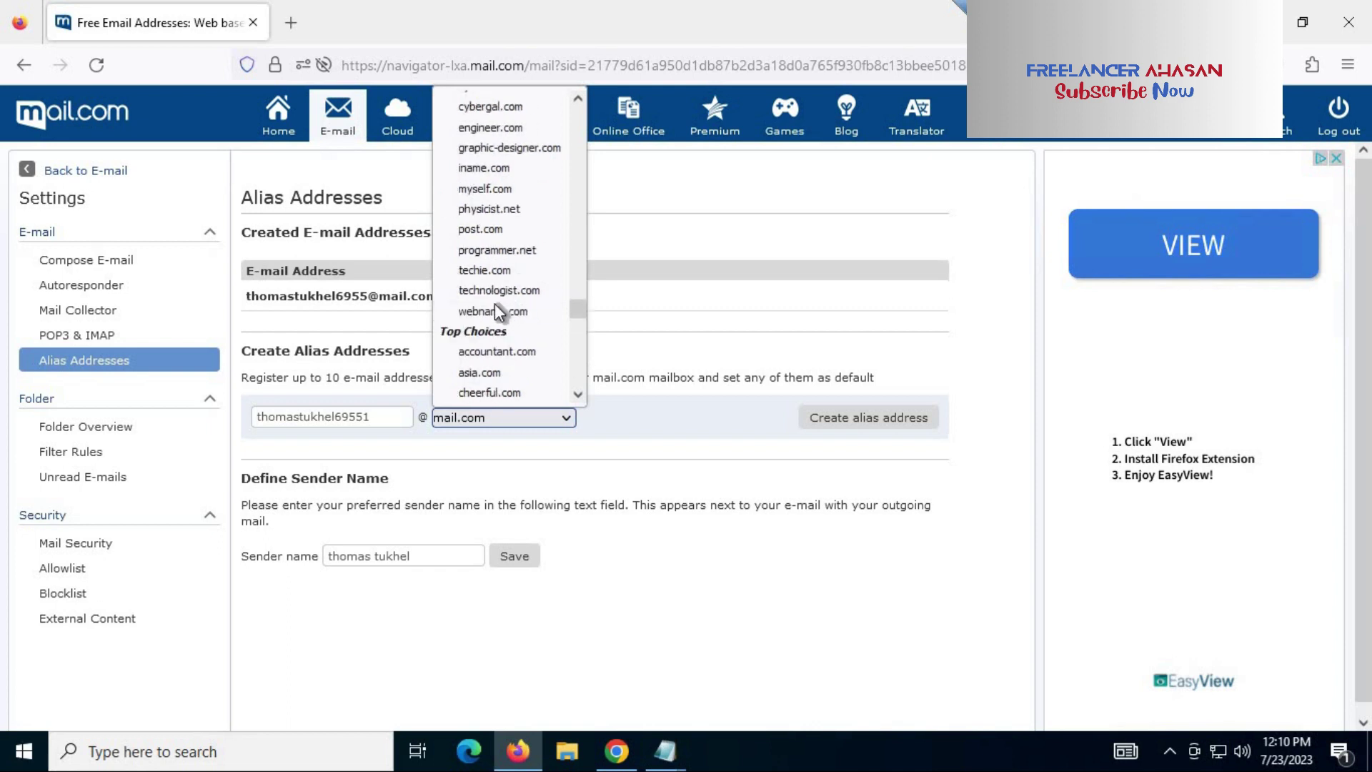
pyautogui.scroll(-2, 520, 240)
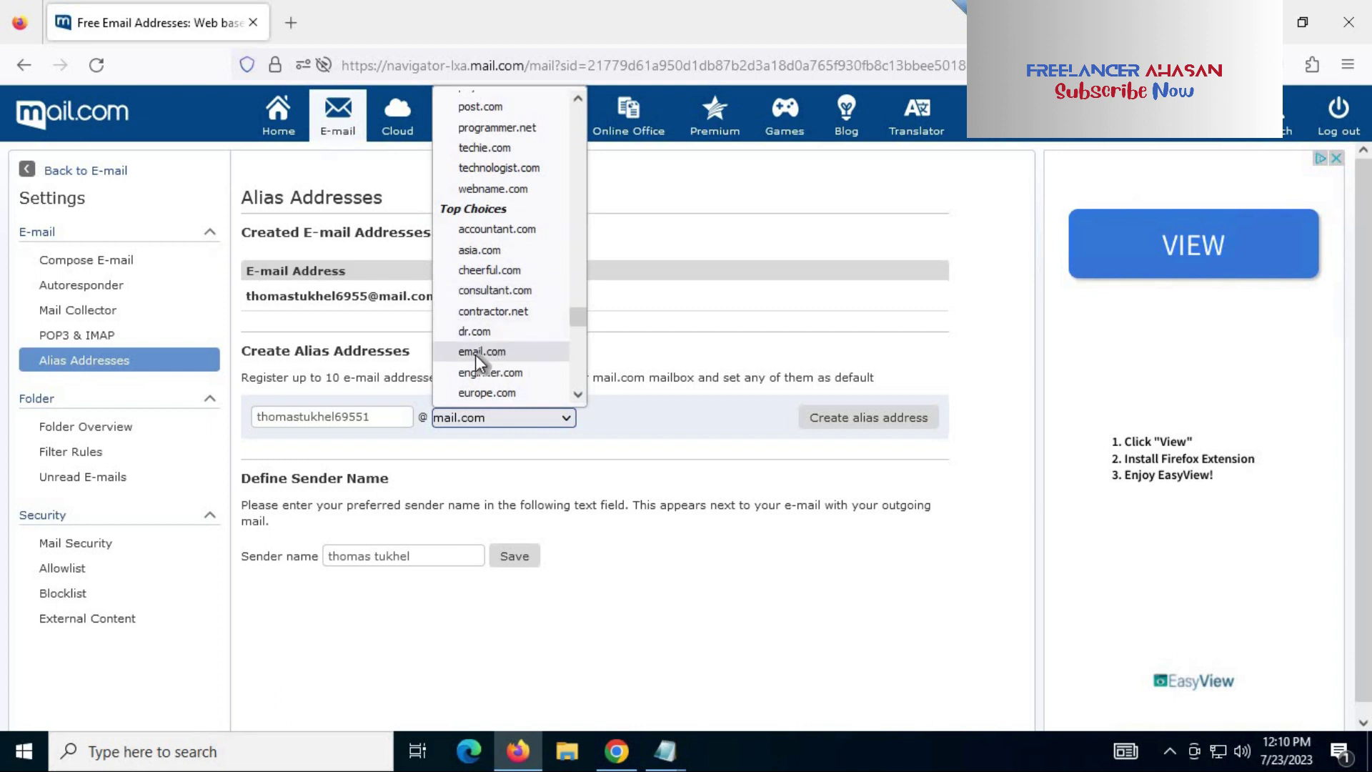
# Step: Switch the domain to email.com and create the aliases ending in 1 and 2
pyautogui.click(500, 350)
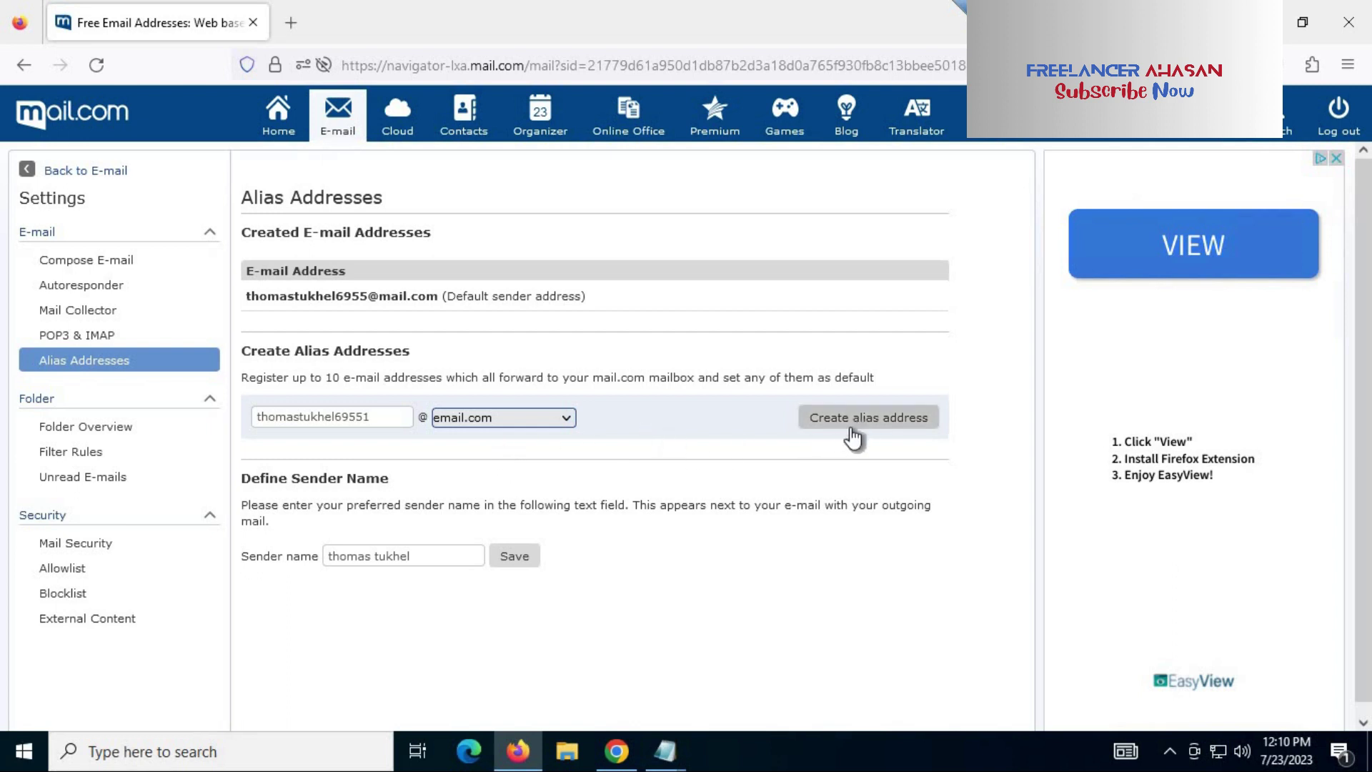
pyautogui.click(887, 423)
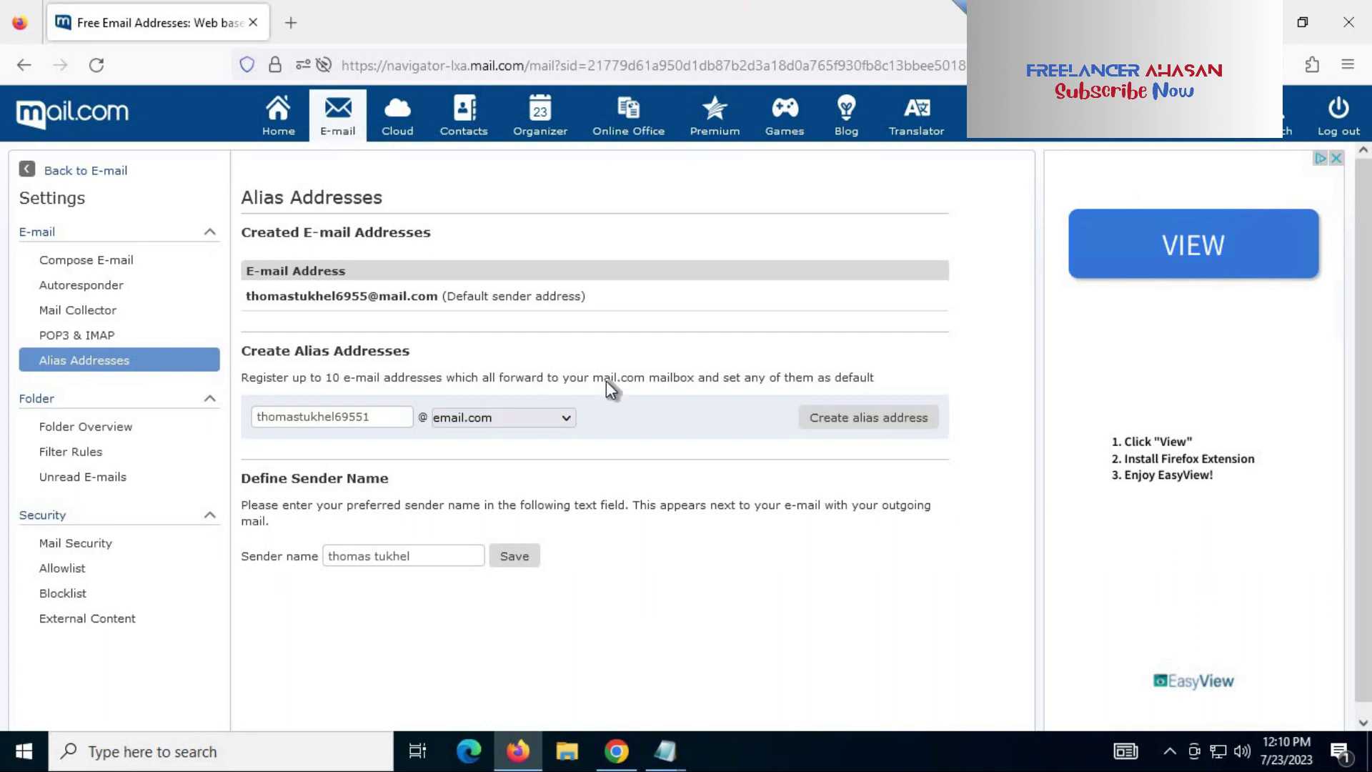
pyautogui.moveTo(433, 327); pyautogui.dragTo(248, 330)
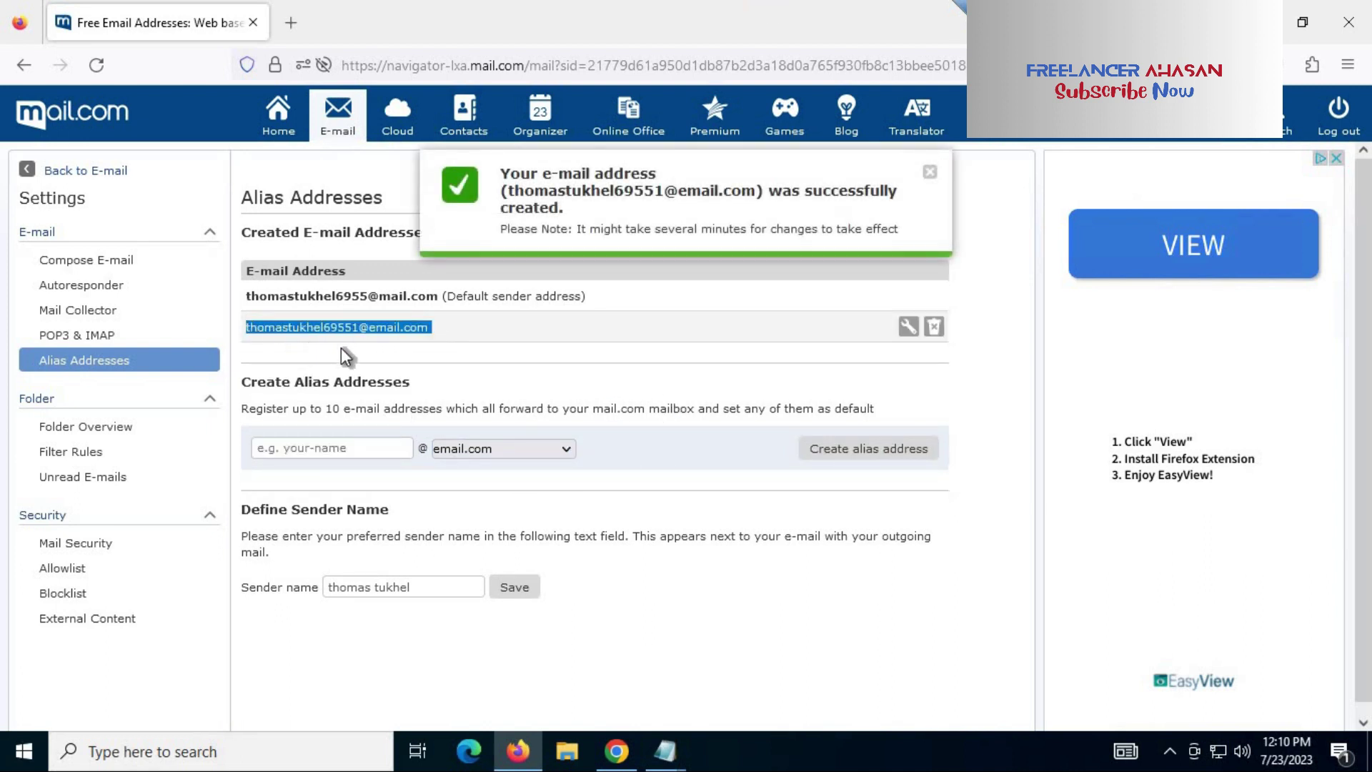
pyautogui.click(343, 445)
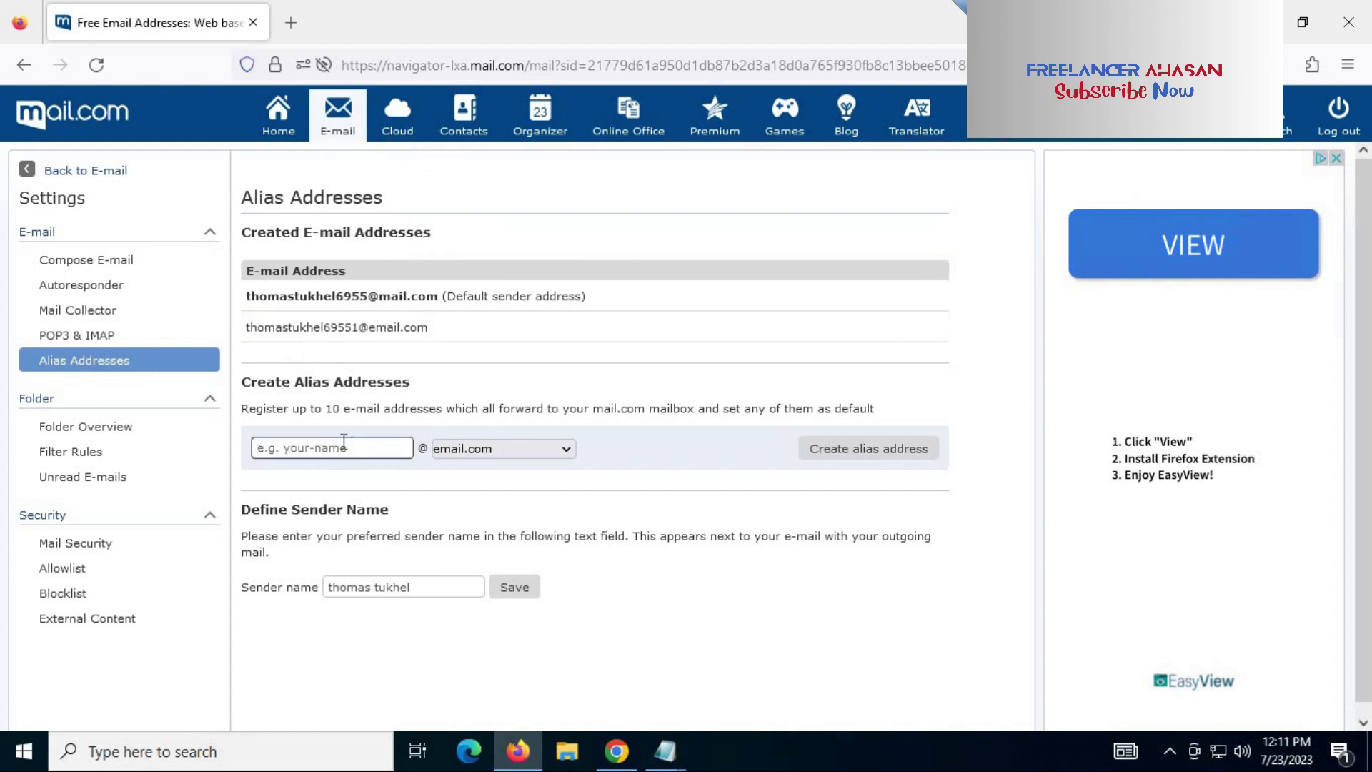
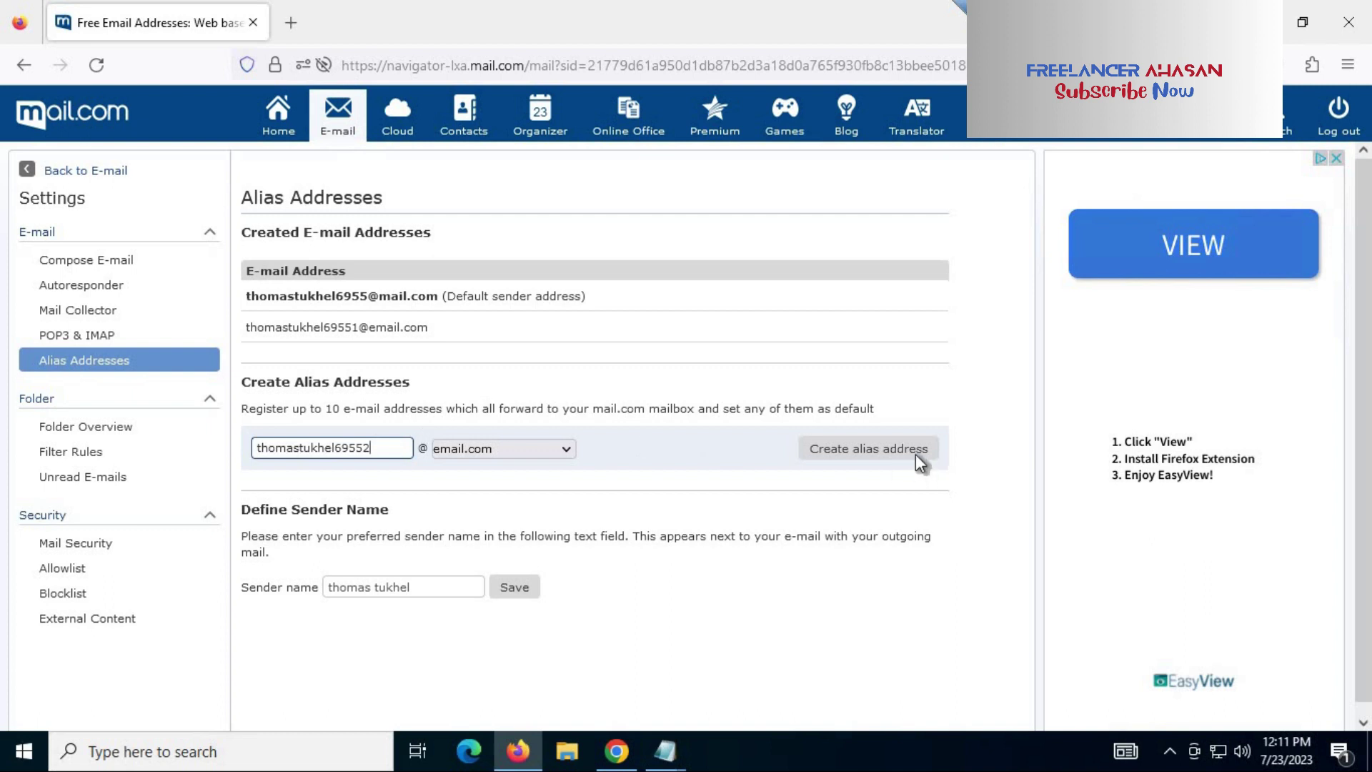
pyautogui.click(915, 443)
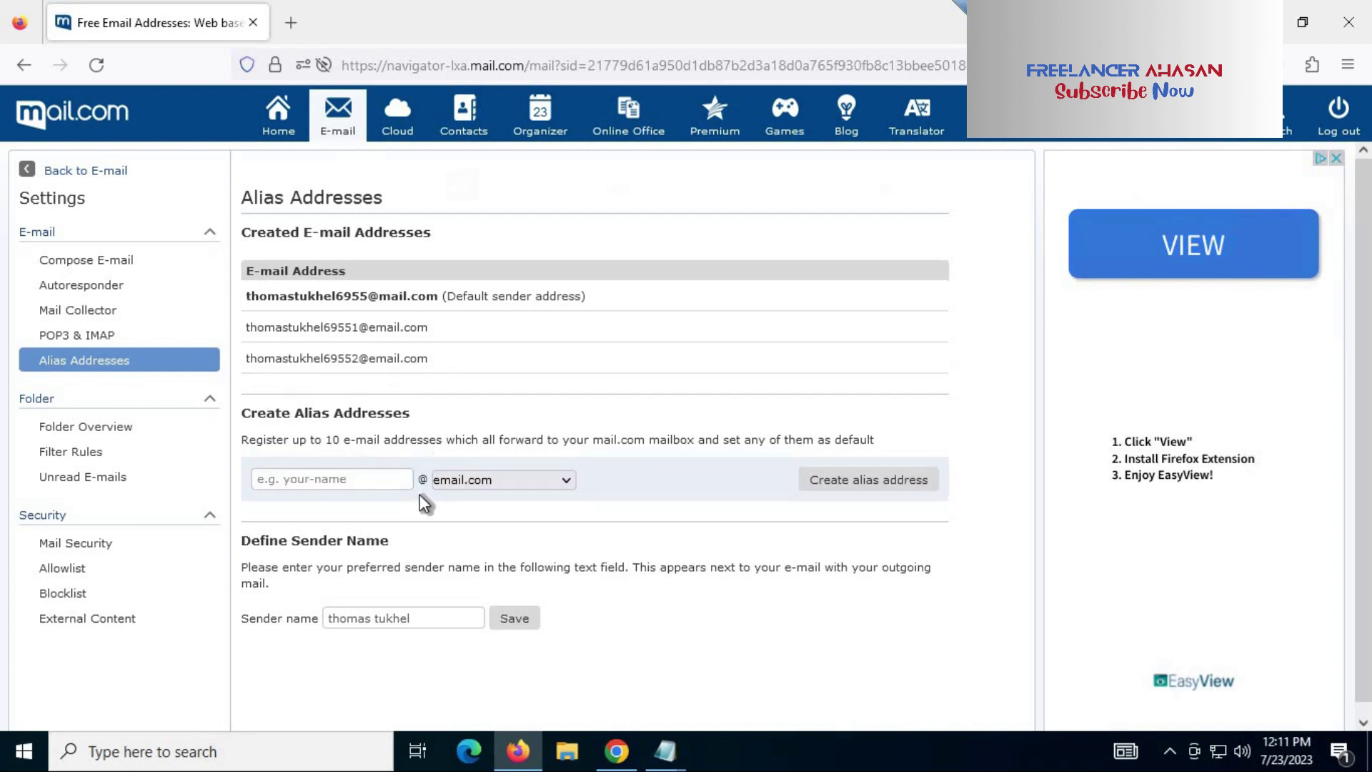
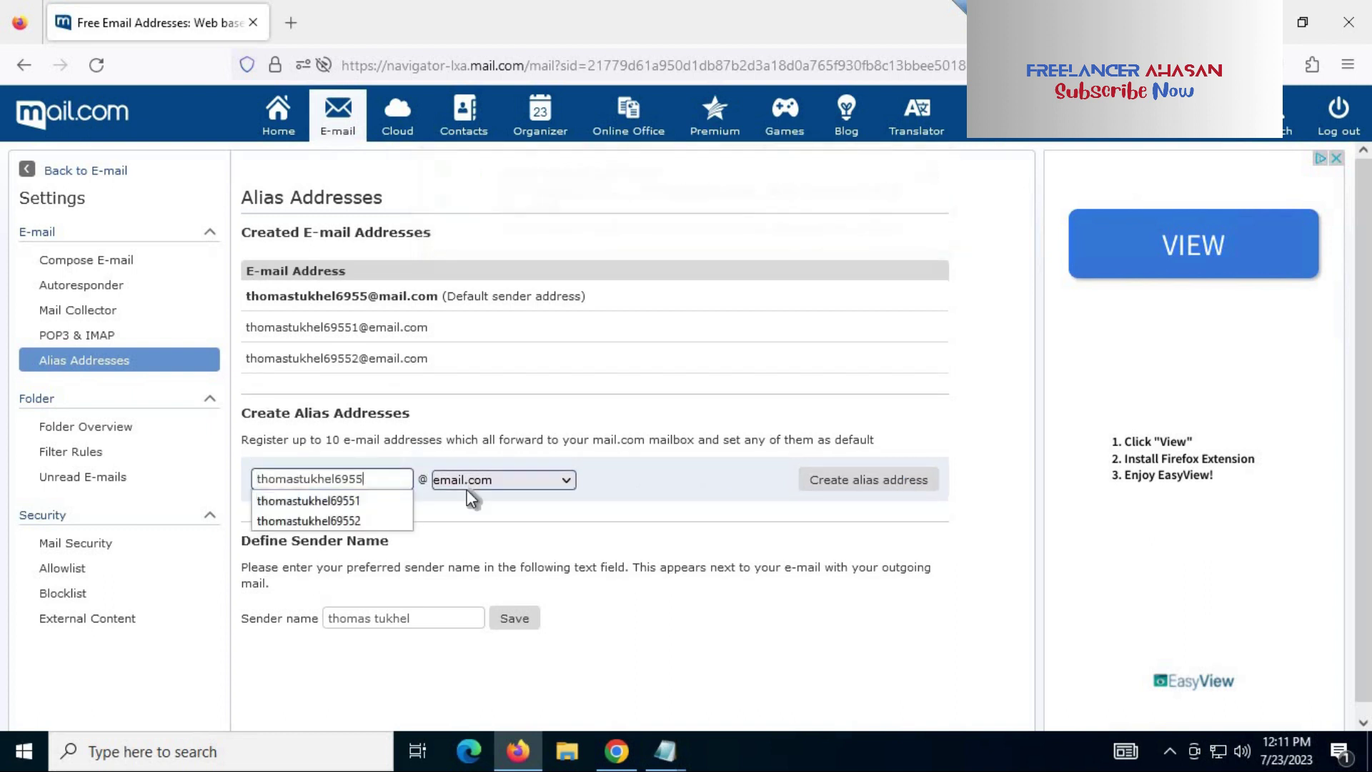
# Step: Create the email.com aliases ending in 3, 4, 5 and 6
pyautogui.click(821, 479)
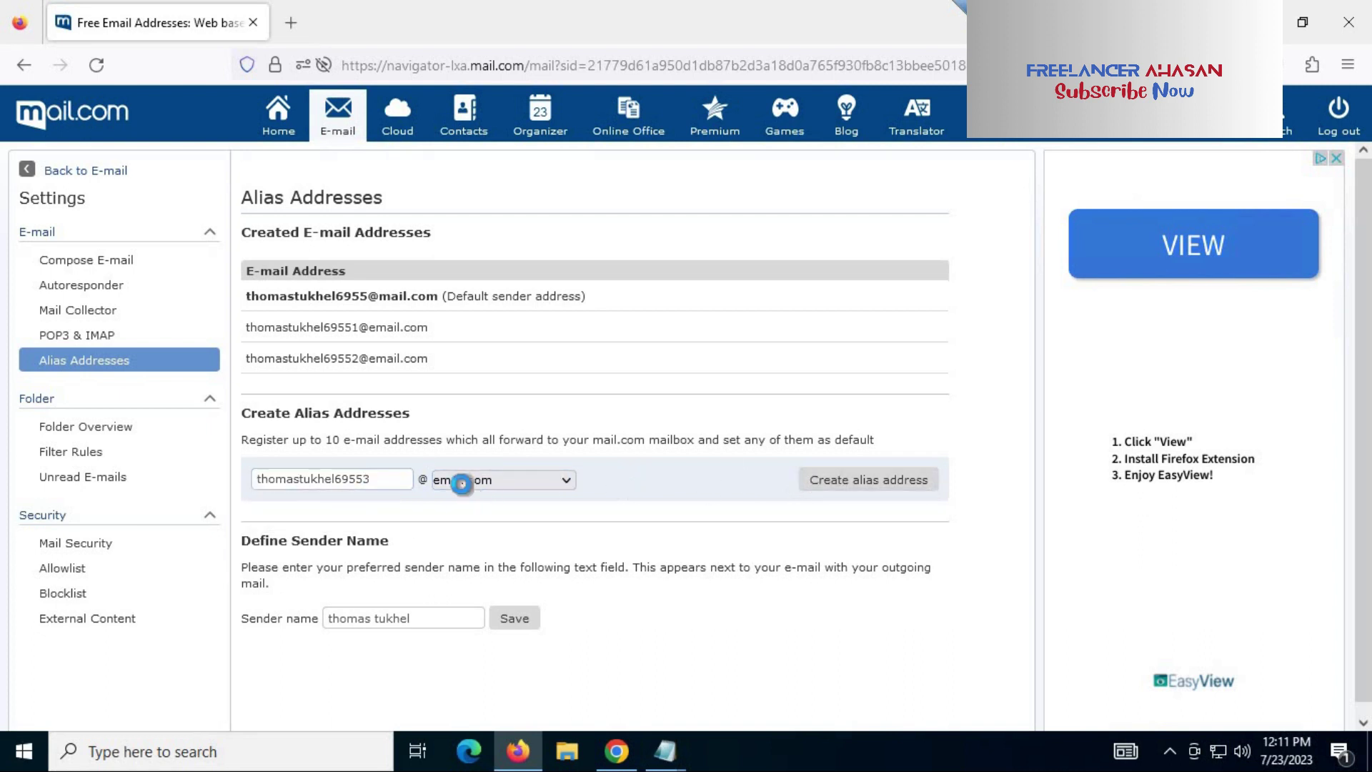
pyautogui.click(344, 512)
pyautogui.click(813, 511)
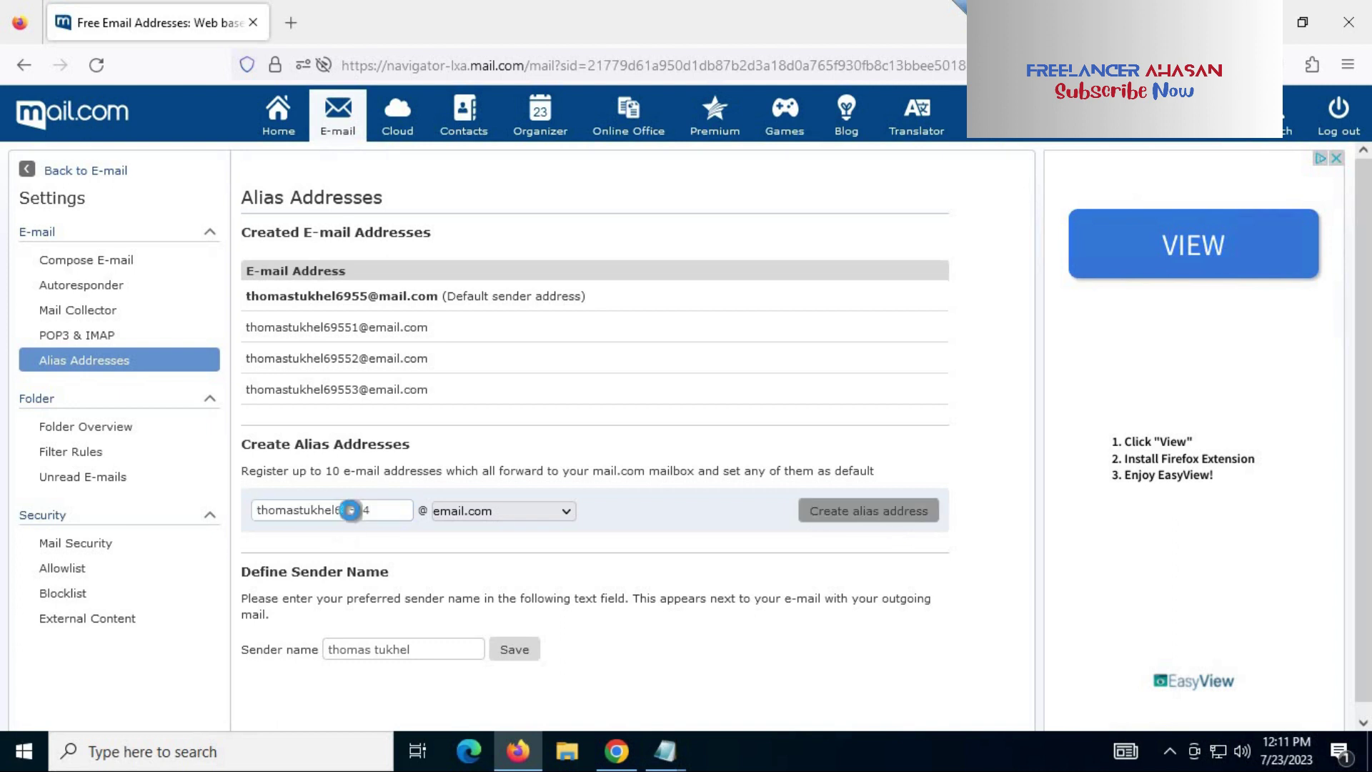
pyautogui.click(339, 540)
pyautogui.click(859, 543)
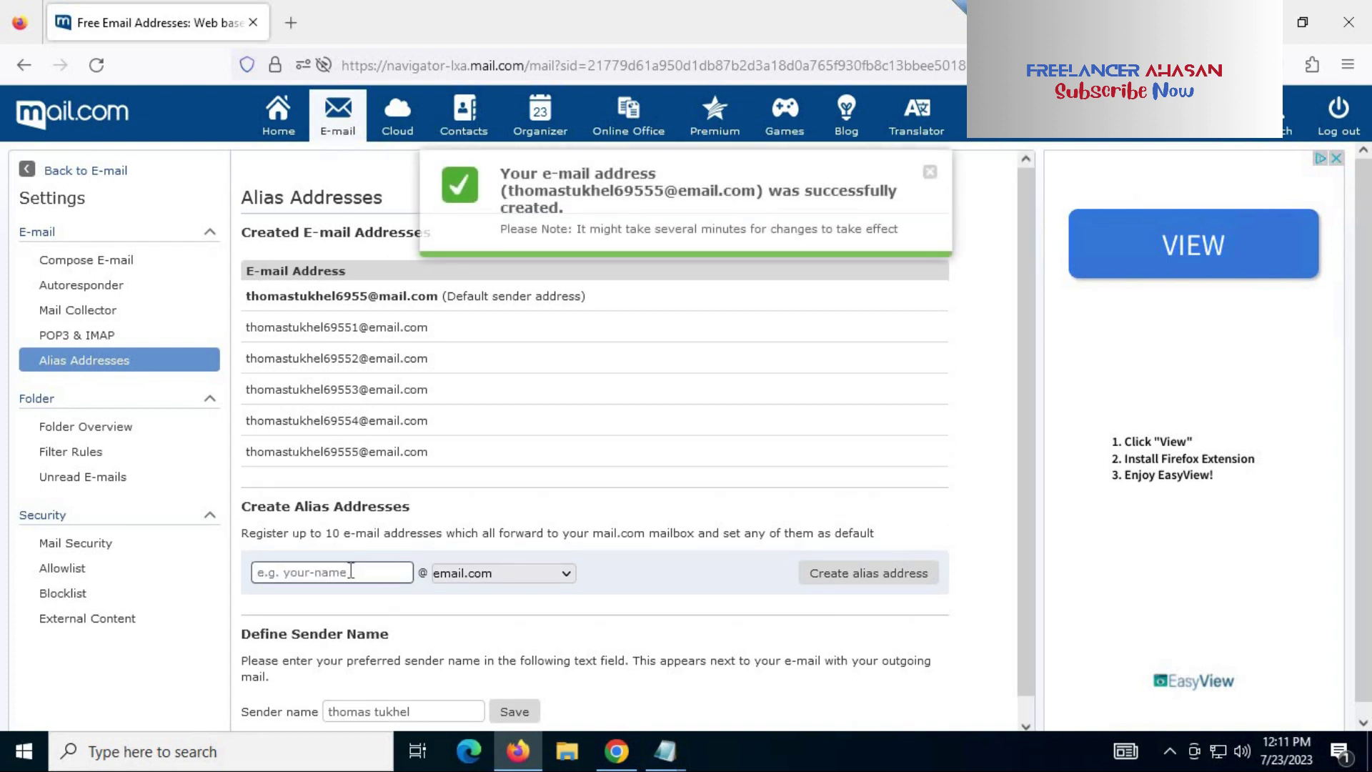
pyautogui.click(351, 571)
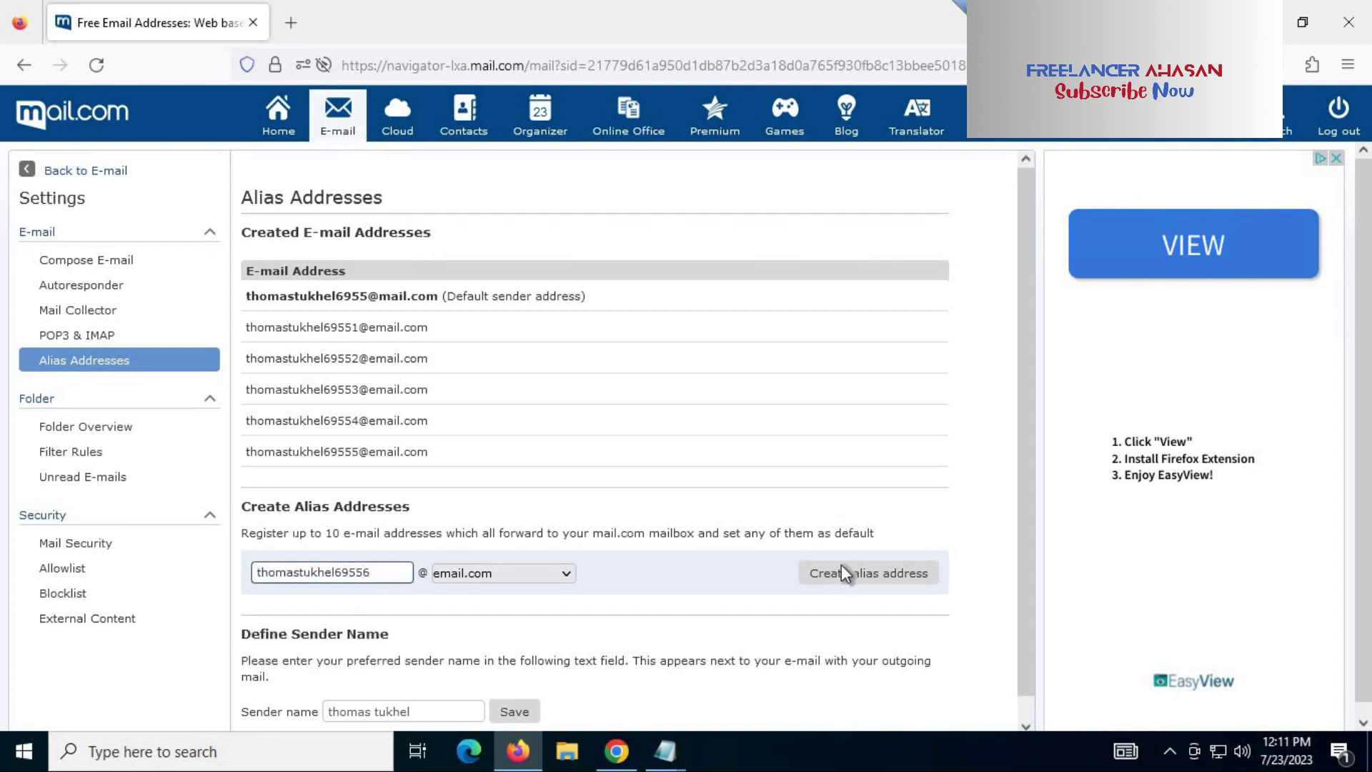
pyautogui.click(841, 575)
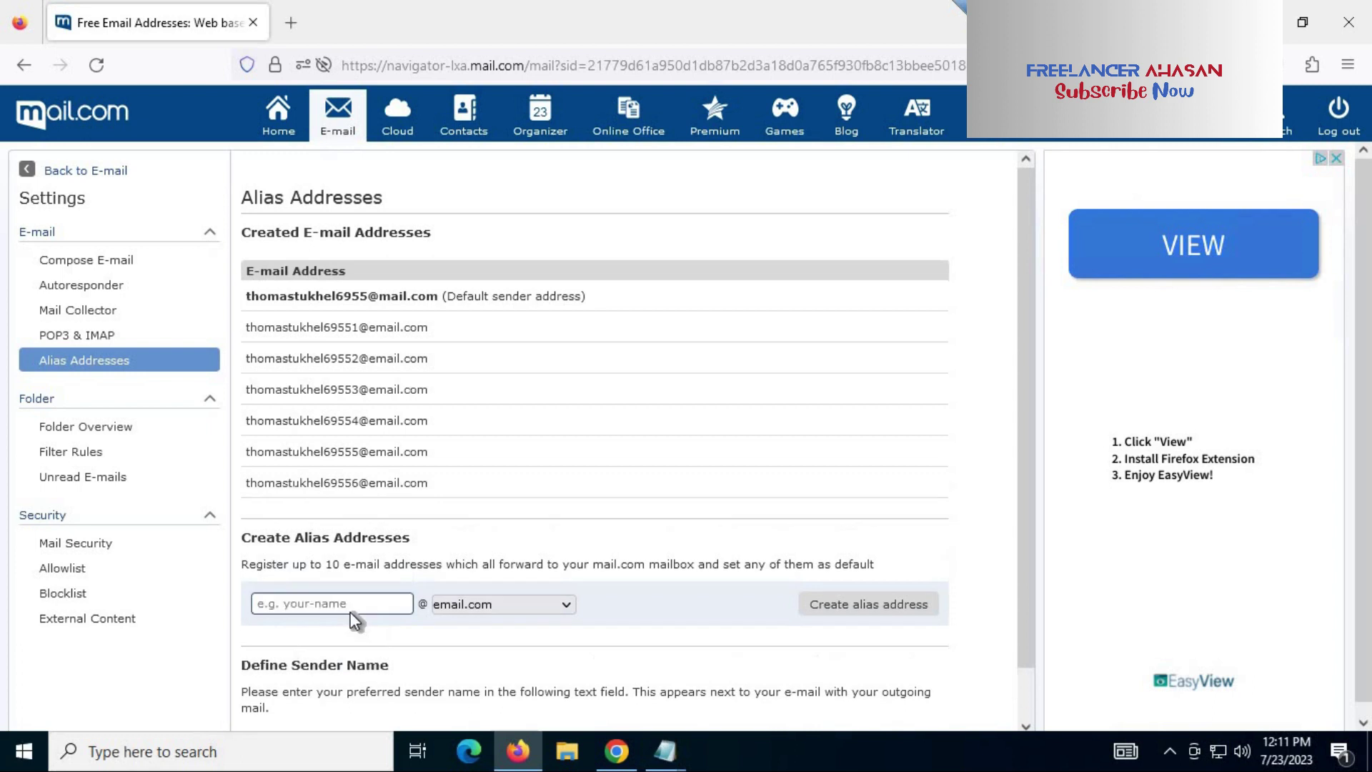
# Step: Create the aliases ending in 7, 8 and 9, then enter the username plus 10
pyautogui.click(349, 602)
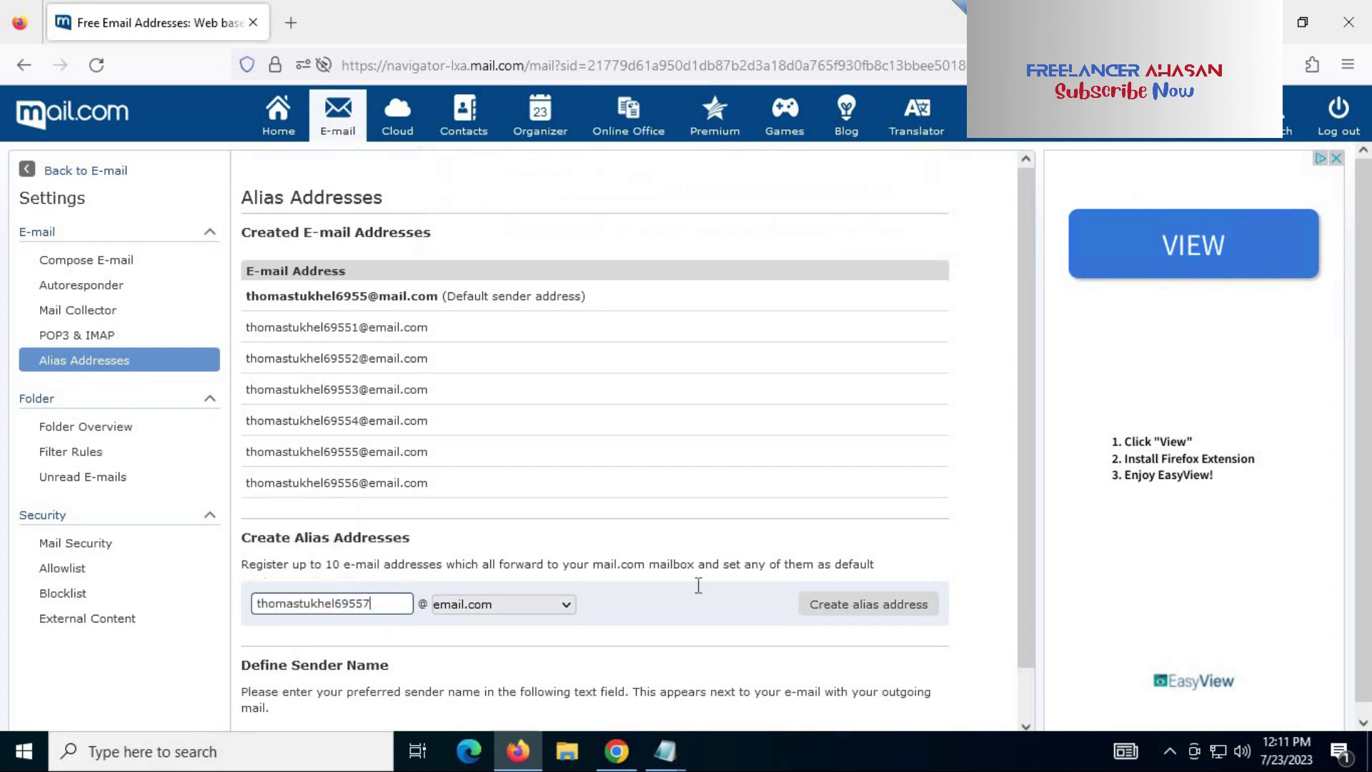
pyautogui.click(811, 605)
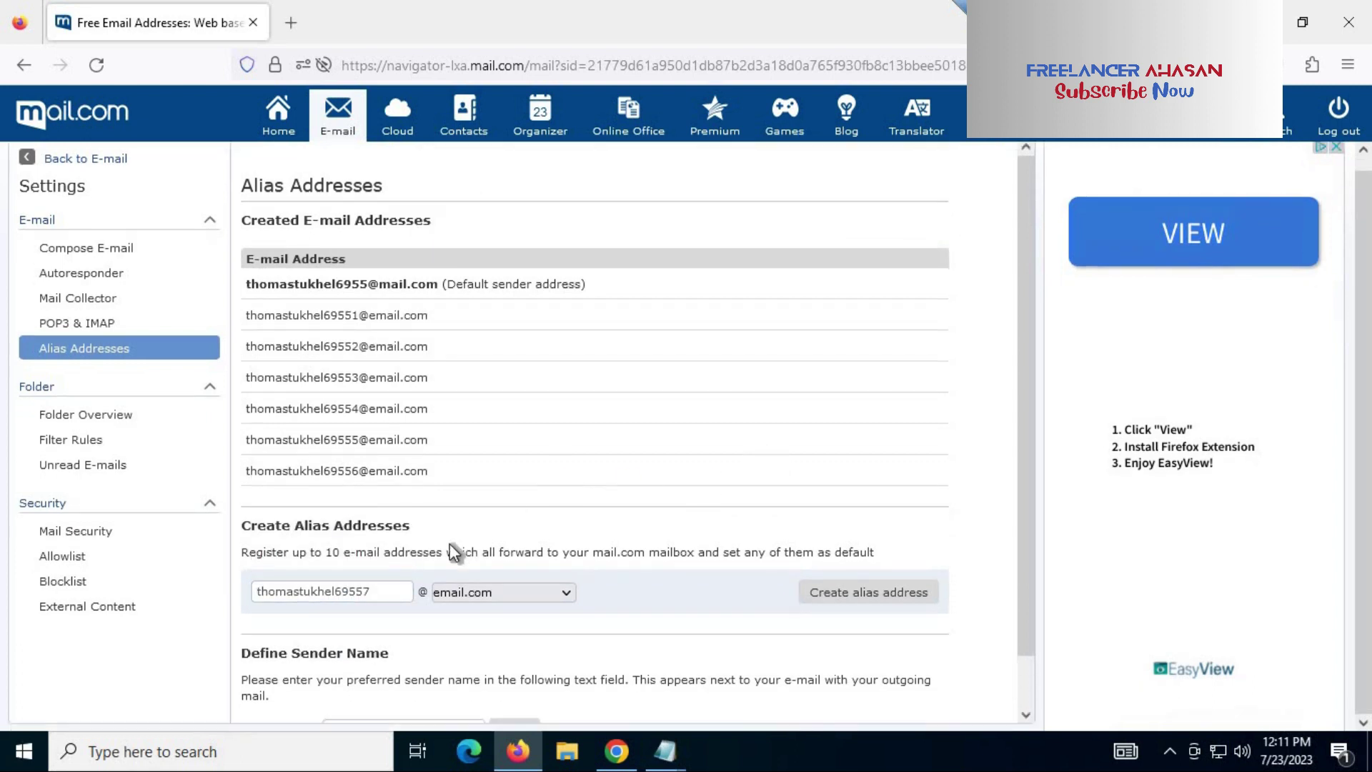
pyautogui.click(337, 621)
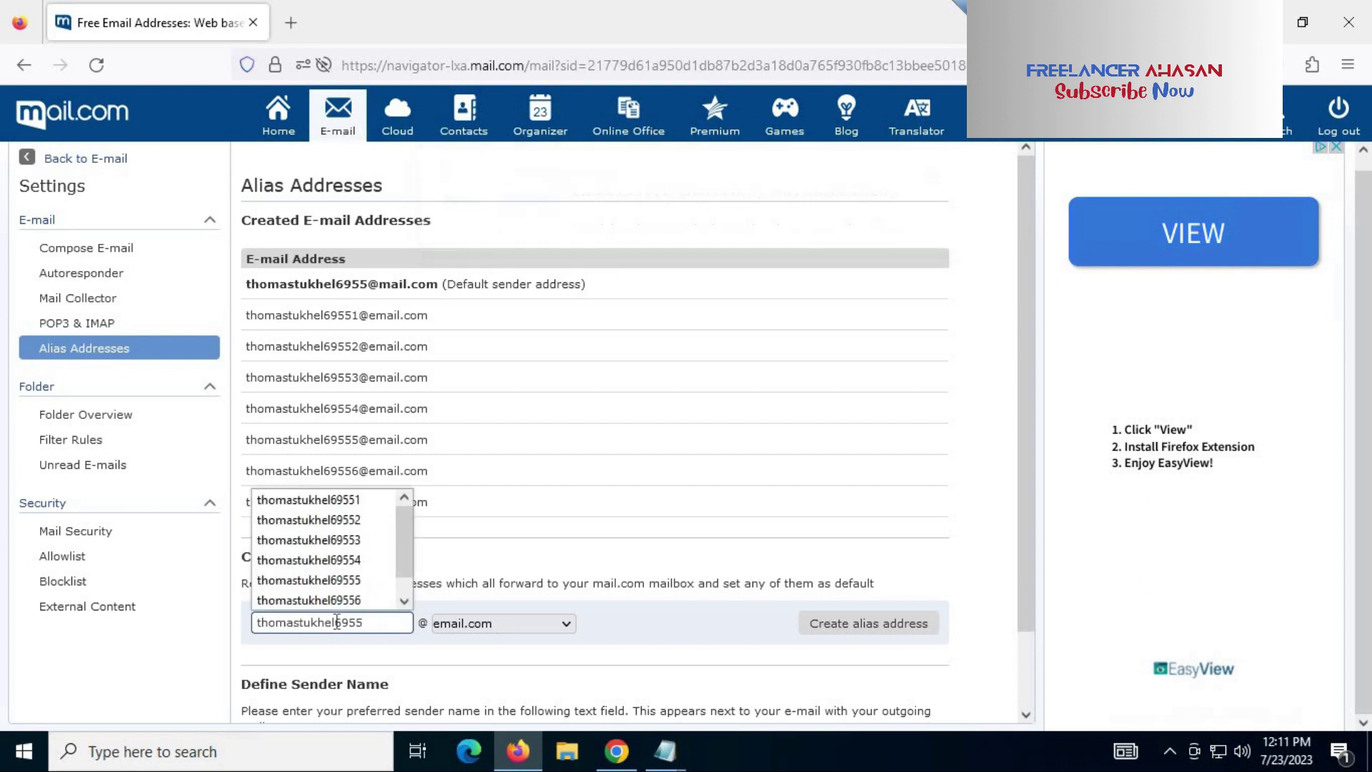
pyautogui.click(864, 623)
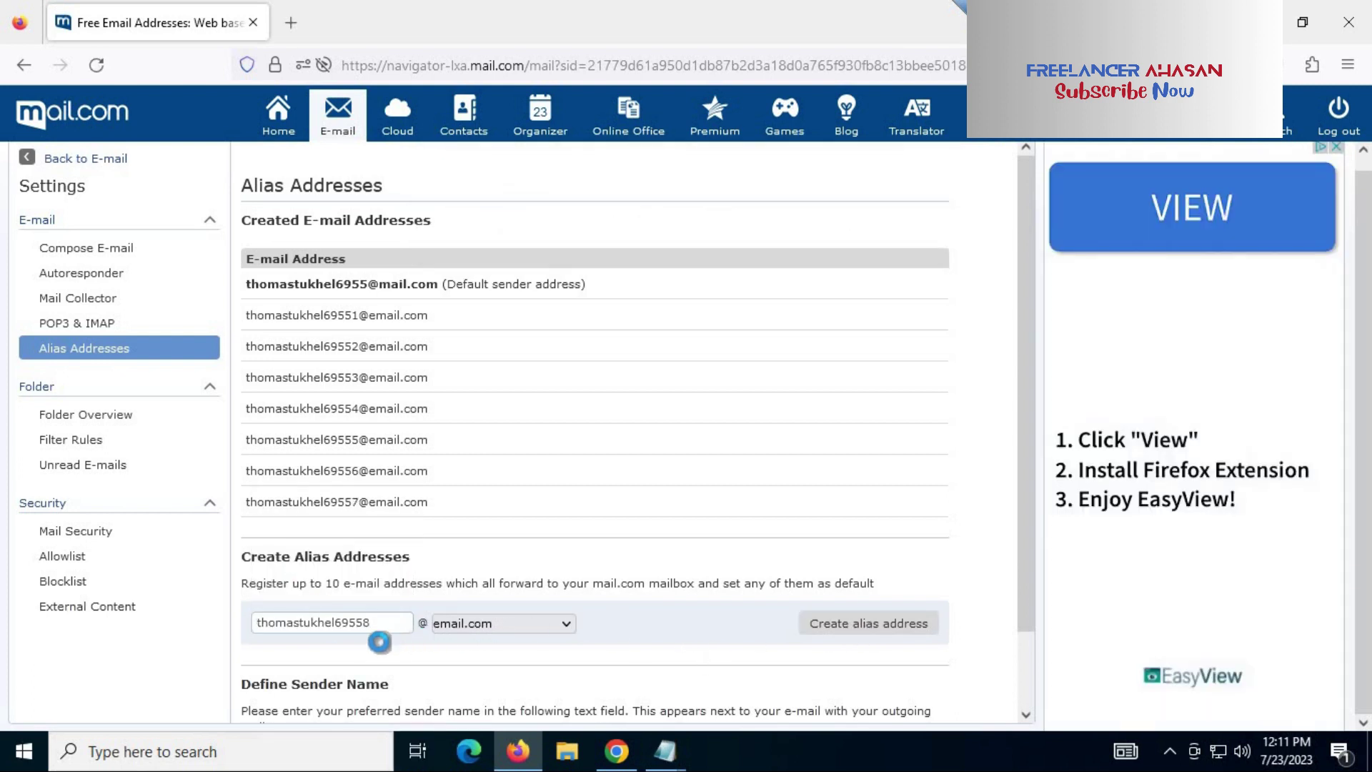
pyautogui.click(351, 652)
pyautogui.click(847, 661)
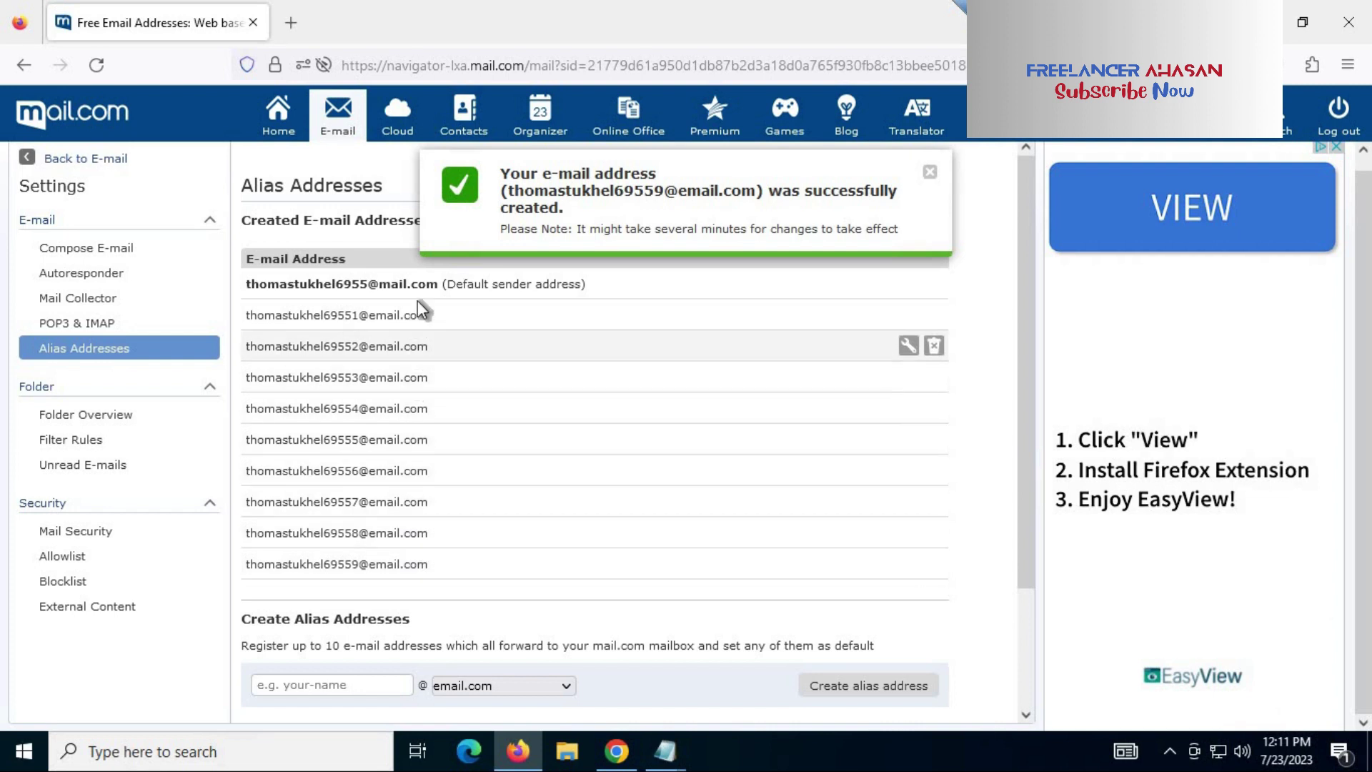
pyautogui.click(319, 686)
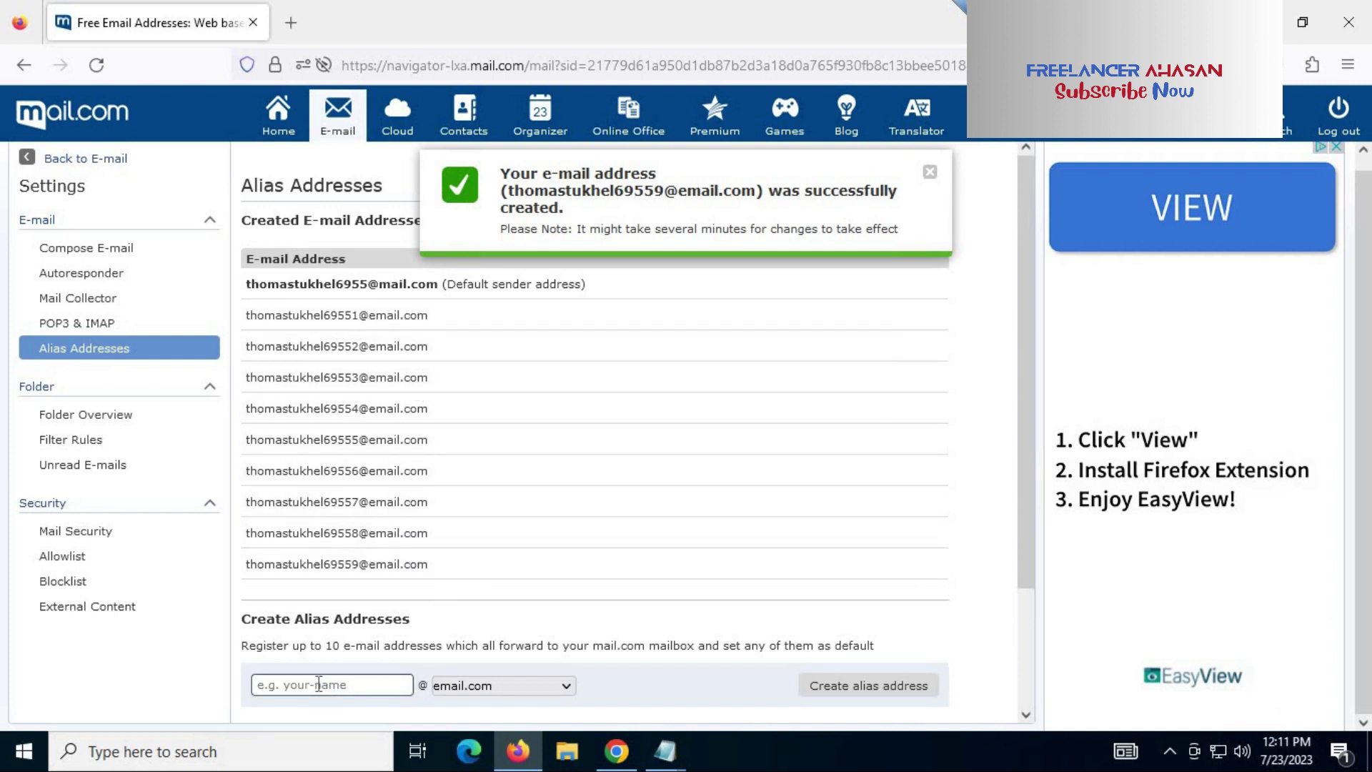
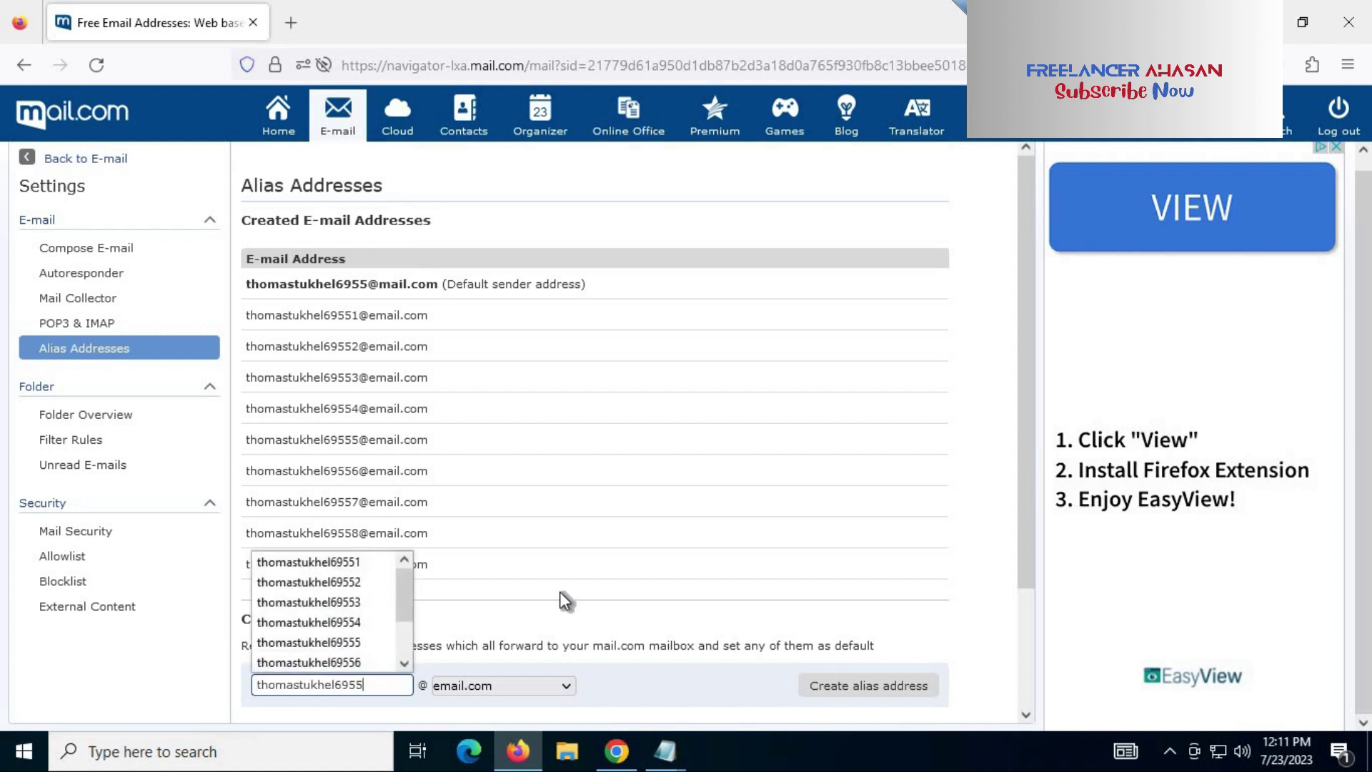
# Step: Attempt a tenth alias, see the maximum-reached warning, and select the nine alias addresses
pyautogui.scroll(-2, 829, 593)
pyautogui.click(881, 607)
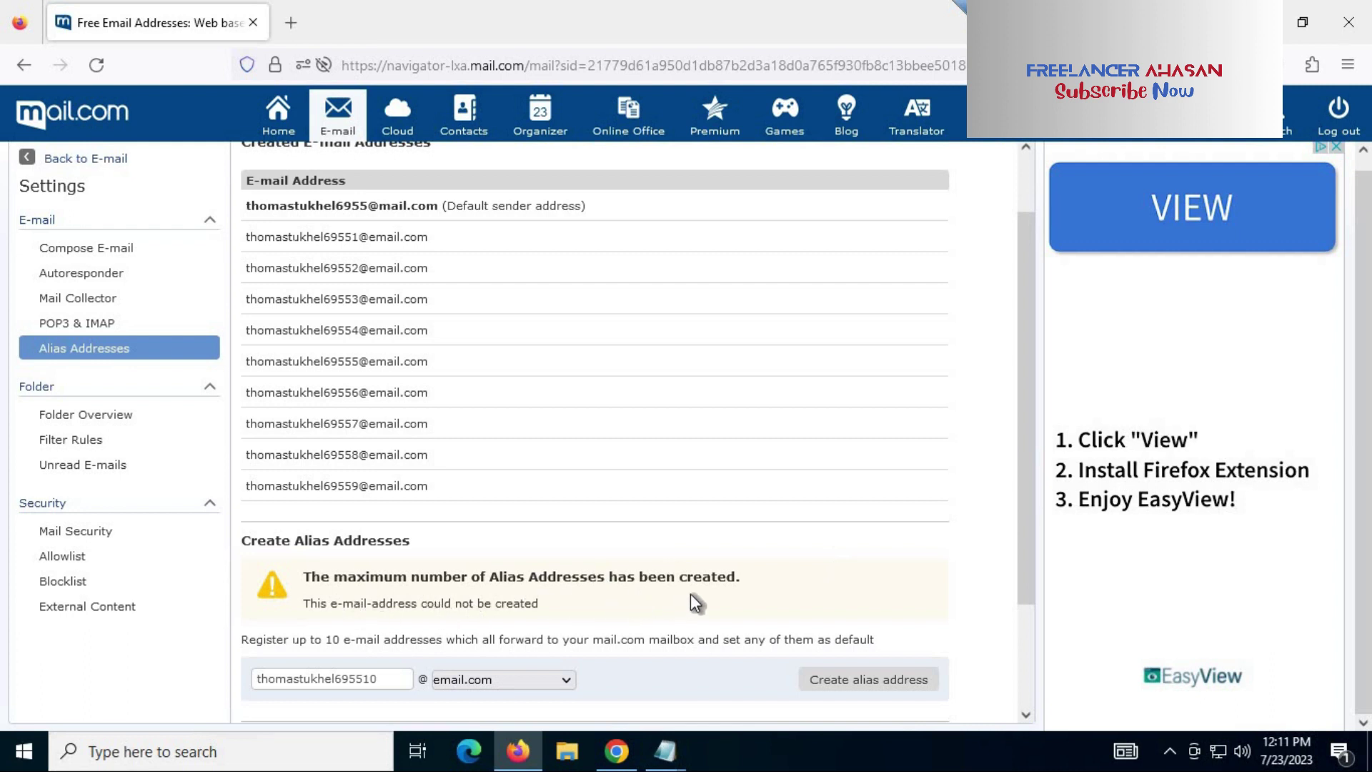
pyautogui.moveTo(440, 485); pyautogui.dragTo(275, 277)
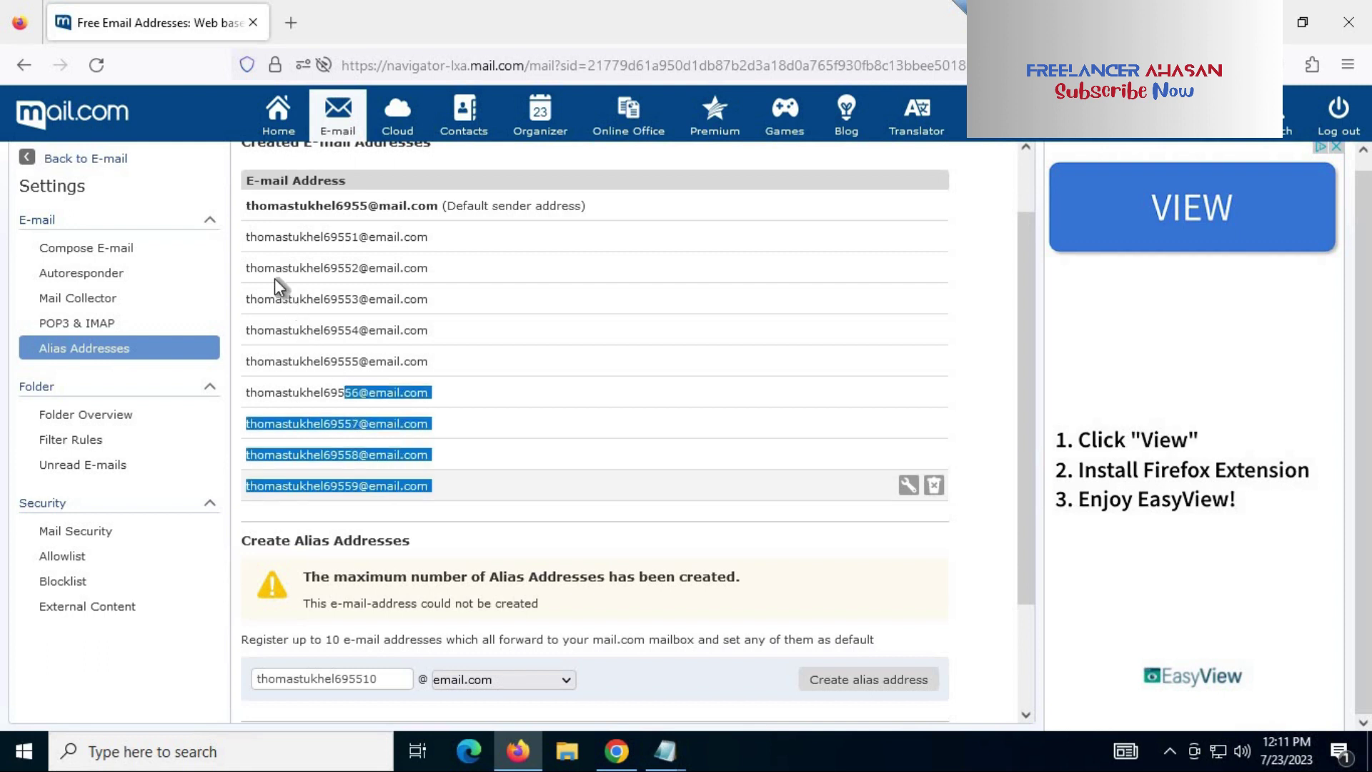
pyautogui.click(487, 365)
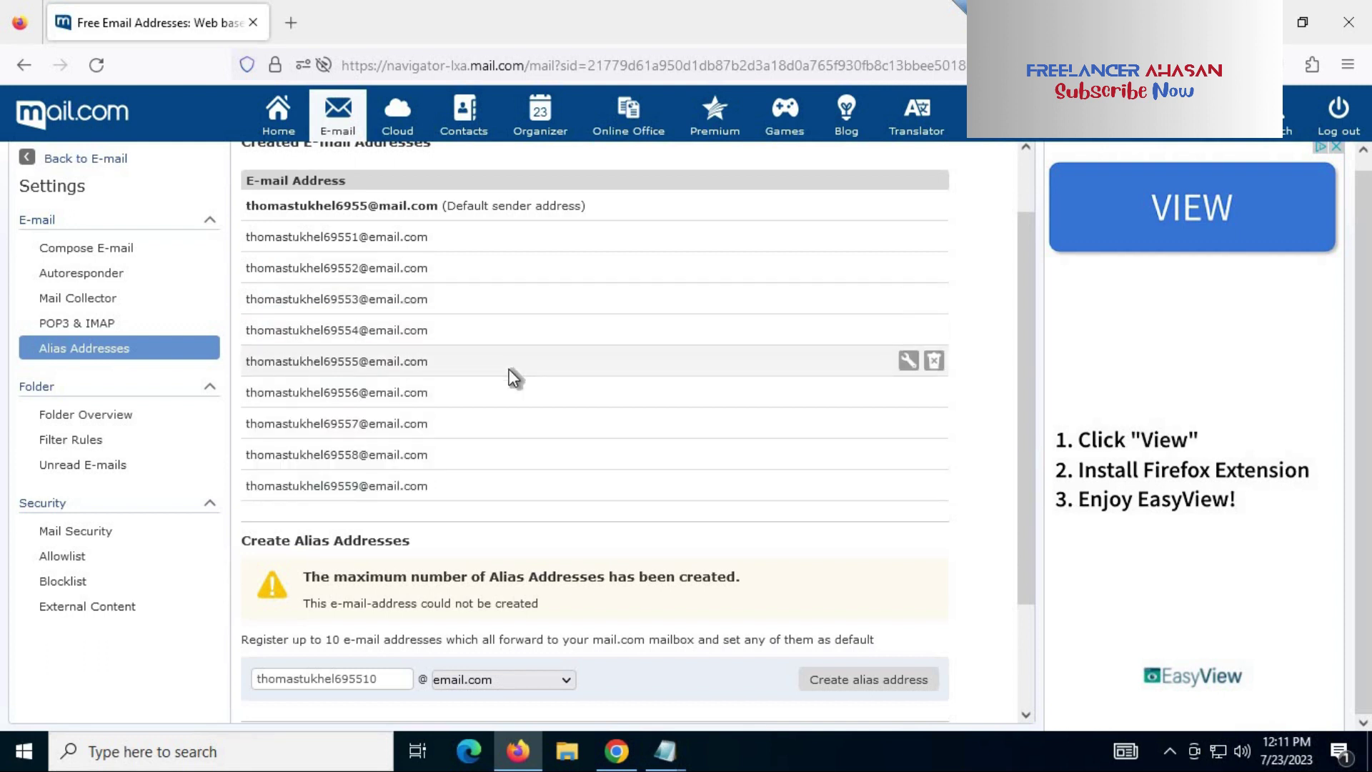
pyautogui.moveTo(432, 488); pyautogui.dragTo(250, 211)
pyautogui.doubleClick(250, 209)
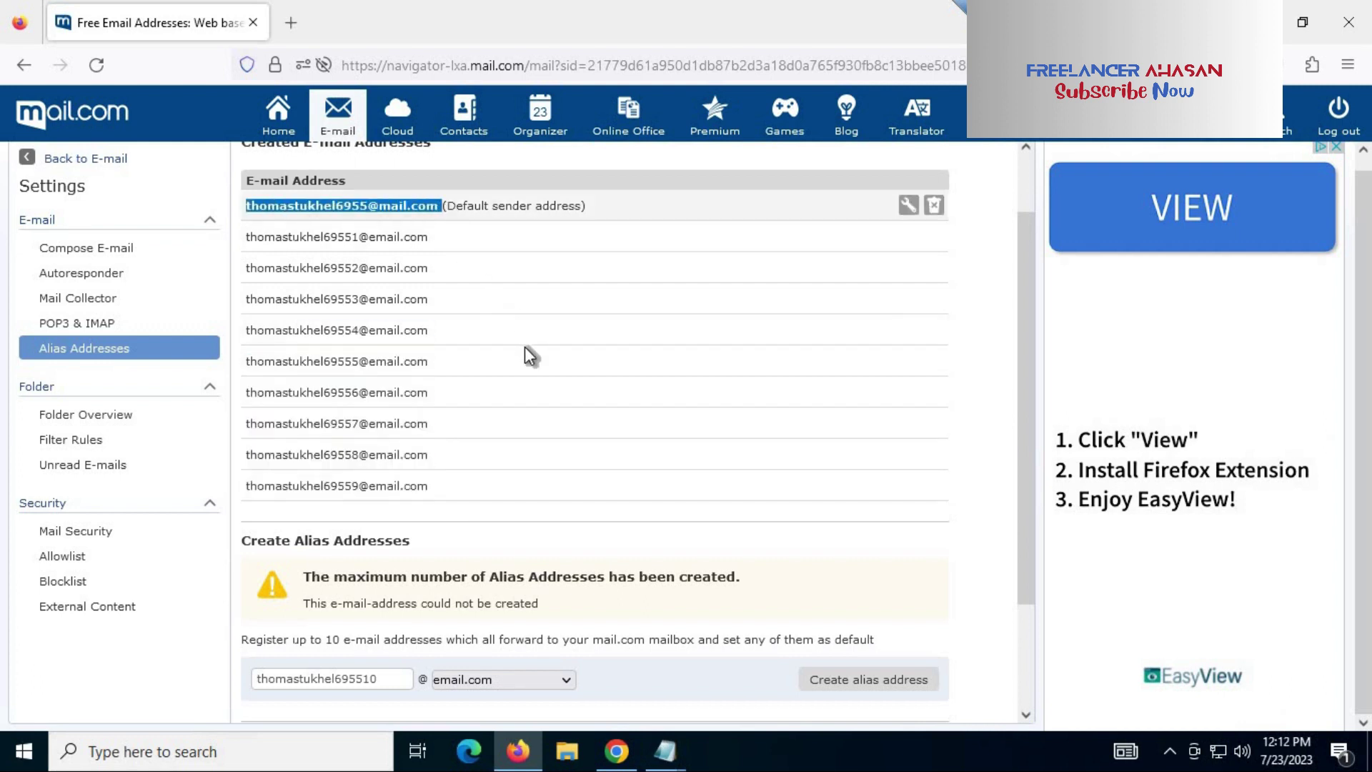
pyautogui.click(455, 490)
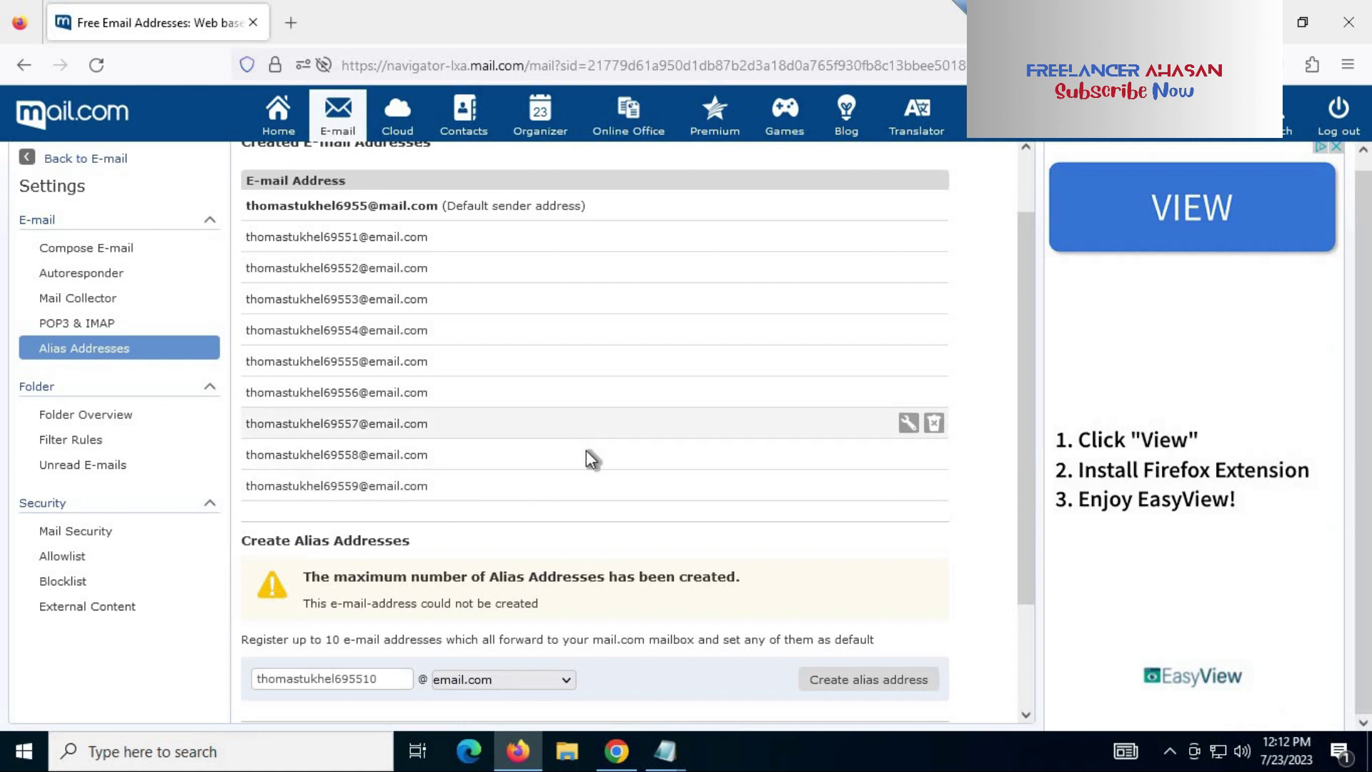
pyautogui.moveTo(445, 493); pyautogui.dragTo(243, 230)
pyautogui.hotkey('ctrl', 'c')
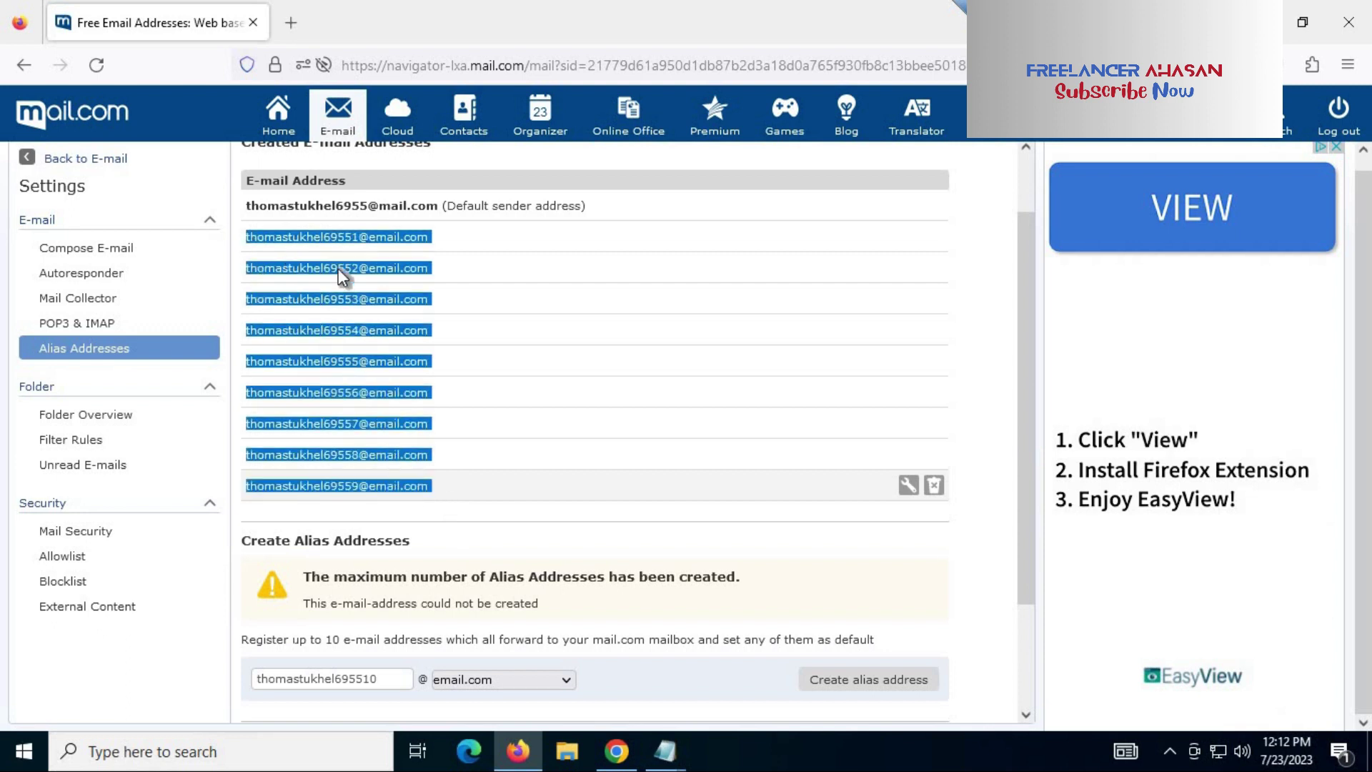
# Step: Paste the nine alias addresses into the mail.com Notepad notes and save the file
pyautogui.click(666, 750)
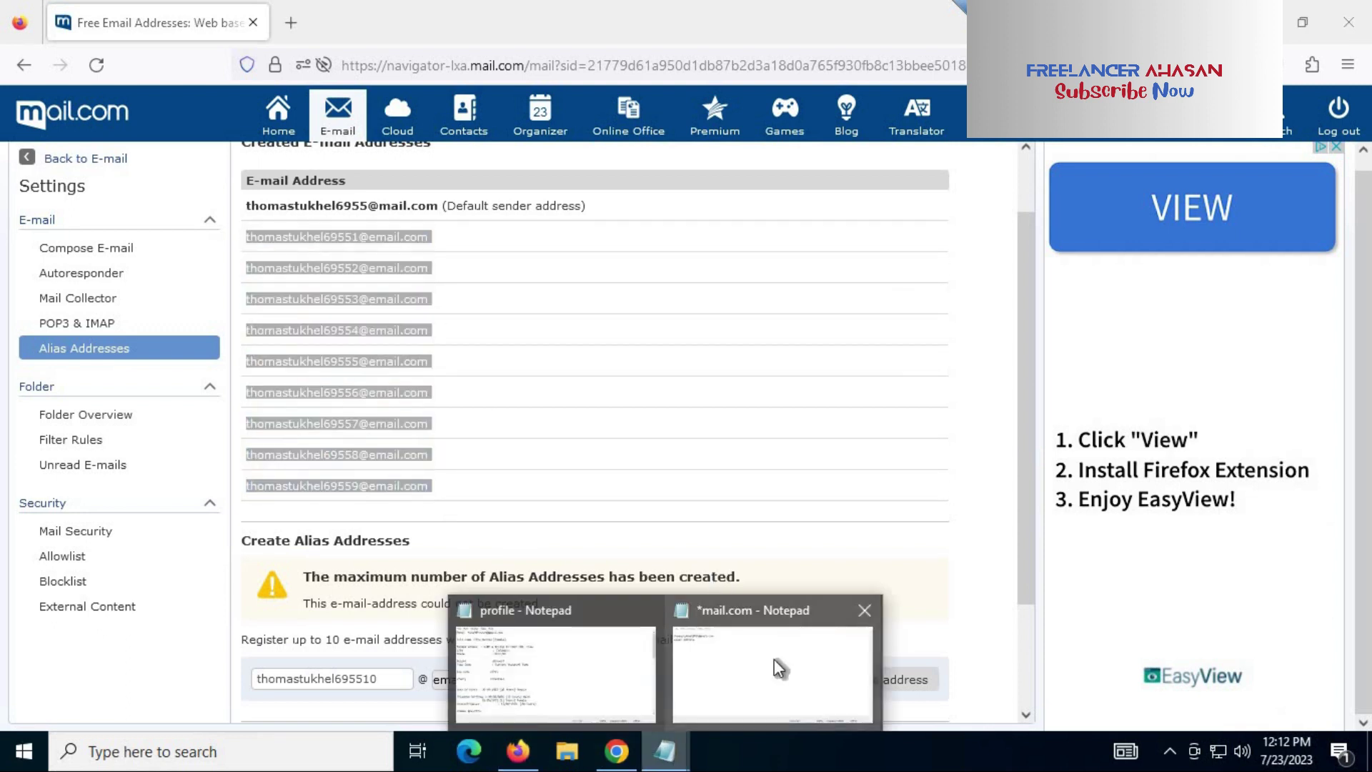
pyautogui.click(774, 661)
pyautogui.hotkey('ctrl', 'v')
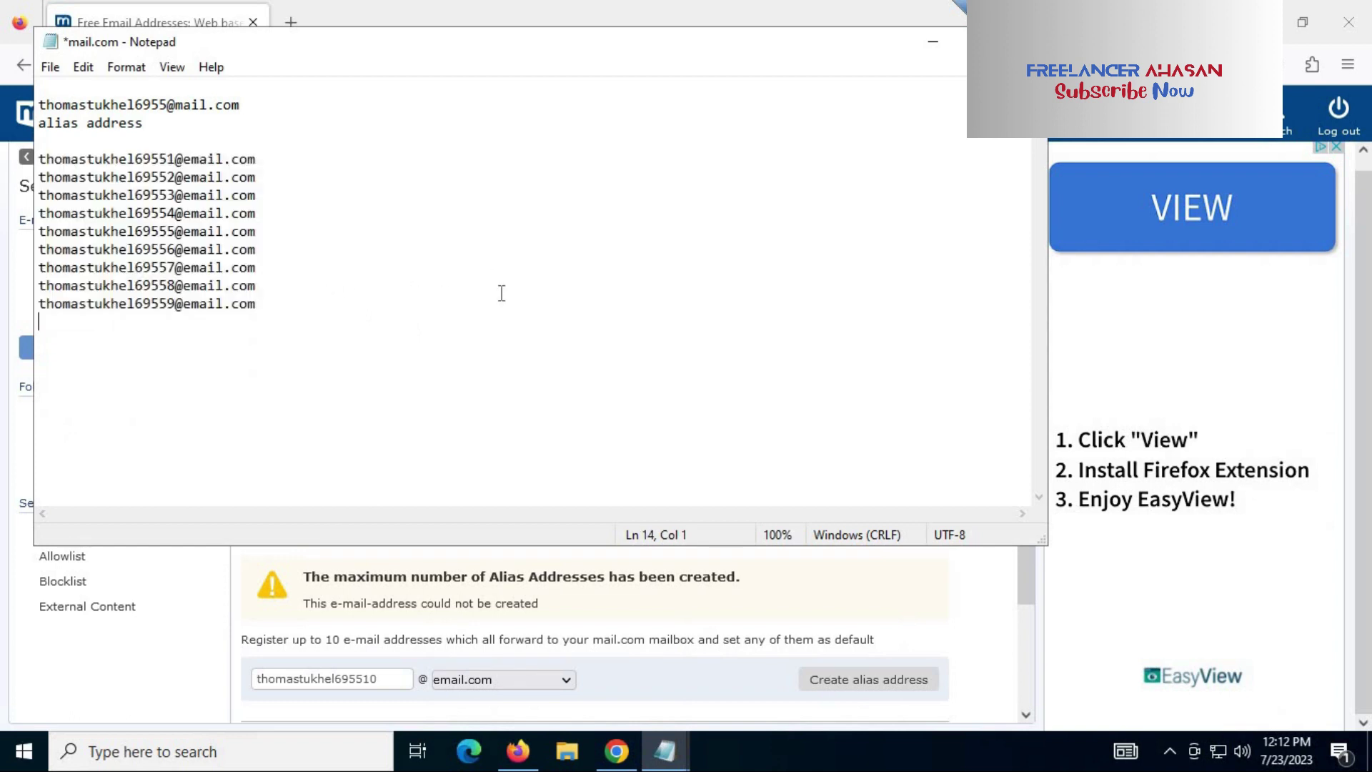
pyautogui.hotkey('ctrl', 's')
pyautogui.press('Up')
pyautogui.press('Up')
pyautogui.press('Up')
pyautogui.press('Up')
pyautogui.press('Up')
pyautogui.press('Up')
pyautogui.press('Up')
pyautogui.press('Up')
pyautogui.press('Up')
pyautogui.hotkey('shift', 'End')
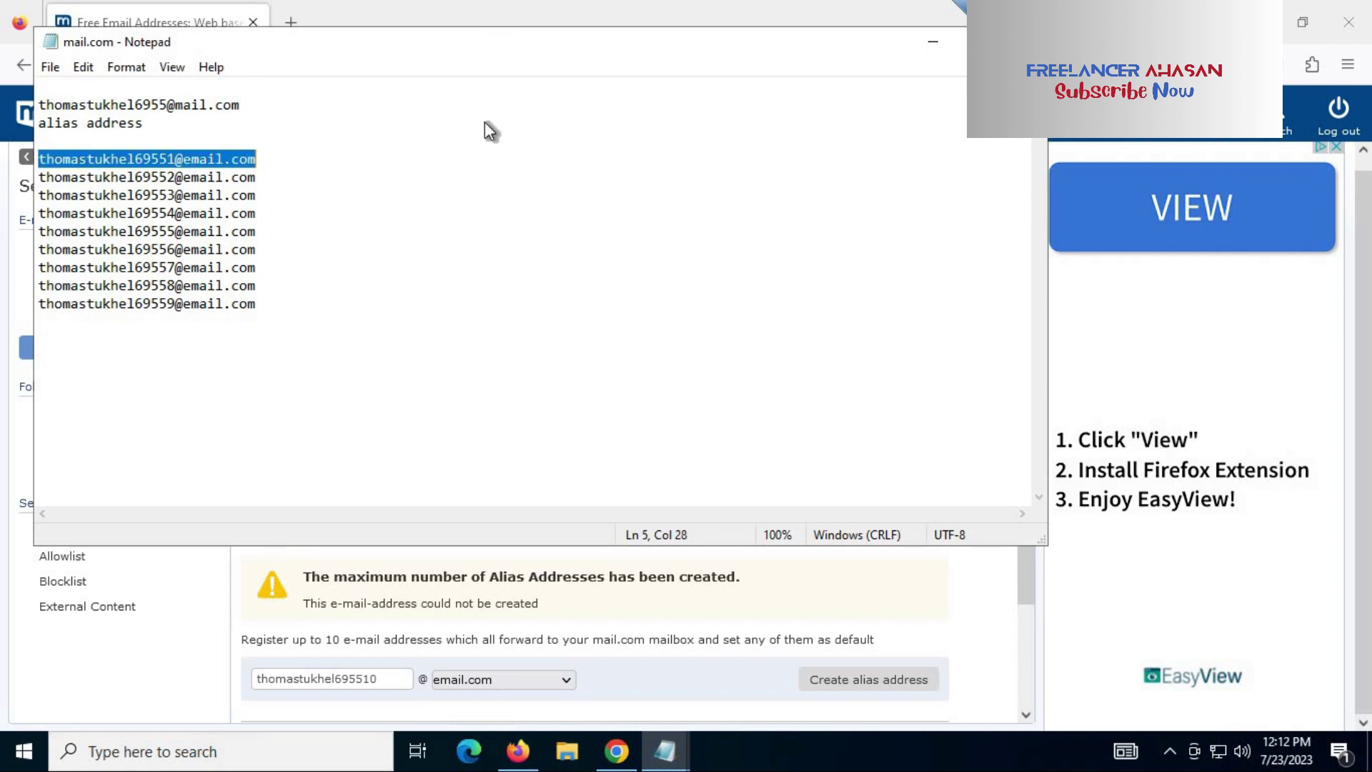
# Step: Switch between the alias page and the Notepad notes, ending back in the browser
pyautogui.hotkey('alt', 'Tab')
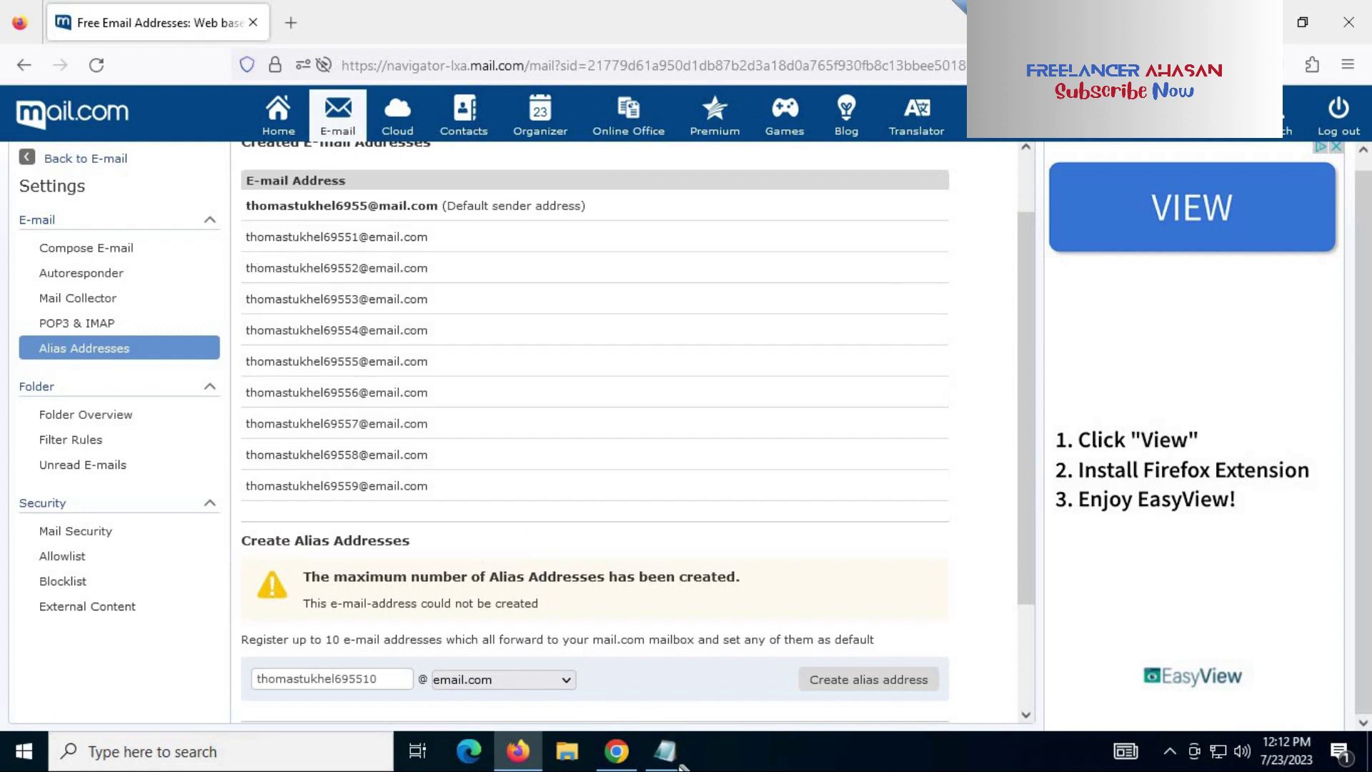
pyautogui.moveTo(668, 743)
pyautogui.click(771, 664)
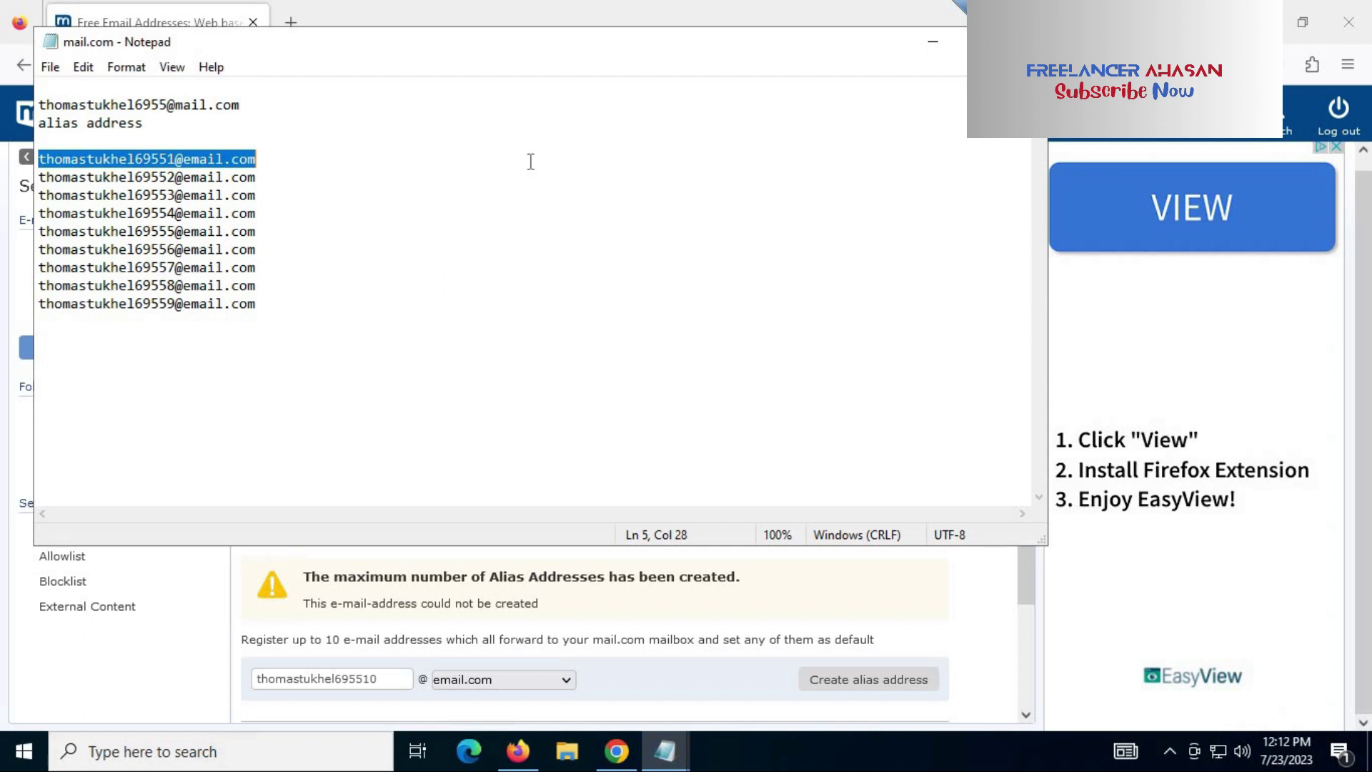
pyautogui.hotkey('alt', 'Tab')
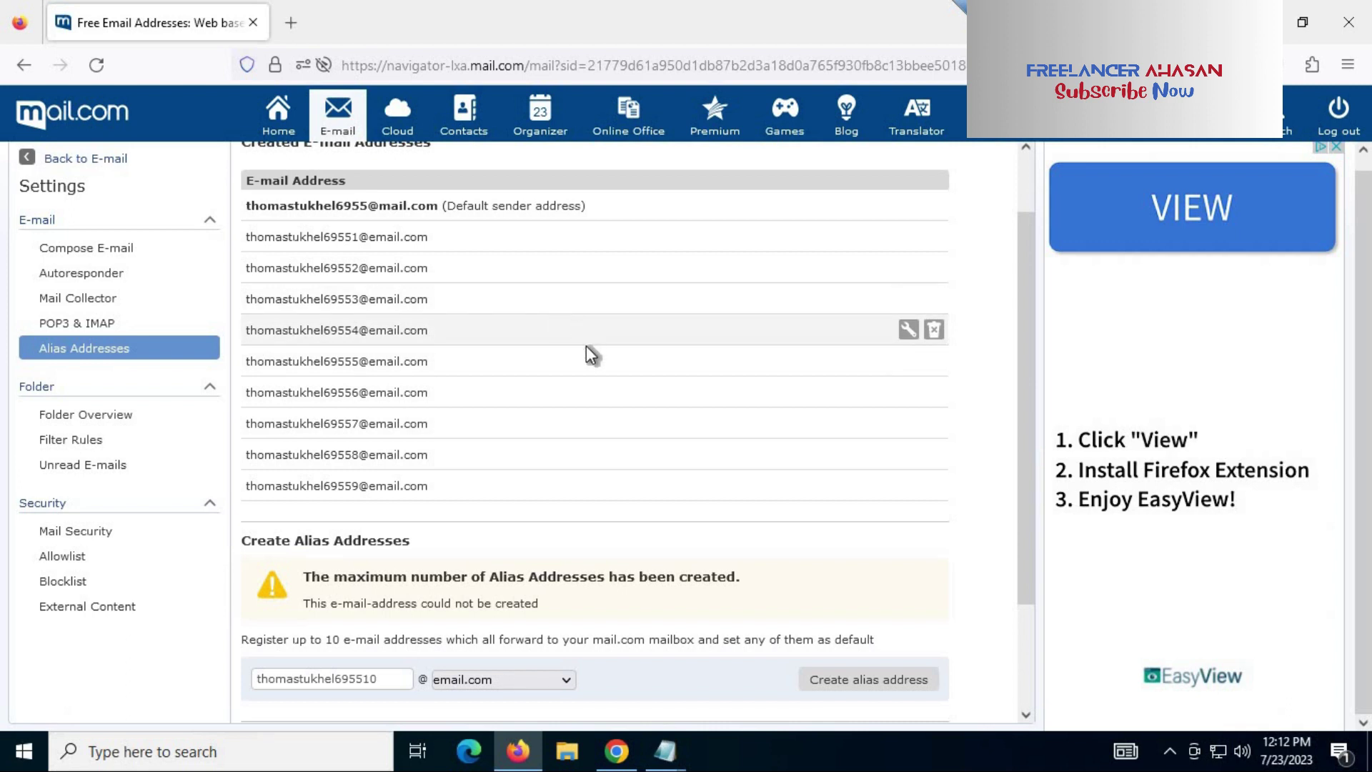
# Step: Cut the first alias line, ending in 1, from the Notepad address list, leaving it blank
pyautogui.click(665, 750)
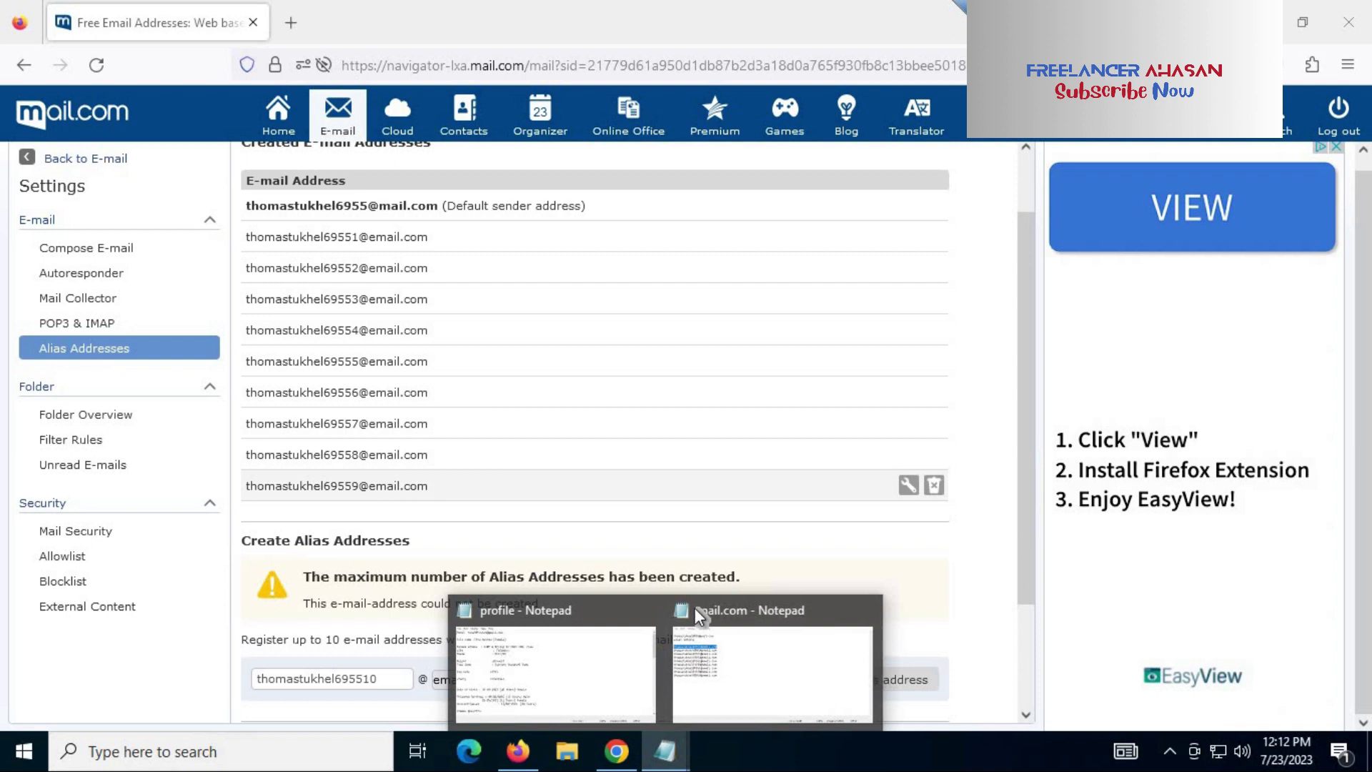
pyautogui.click(697, 611)
pyautogui.moveTo(261, 308); pyautogui.dragTo(39, 159)
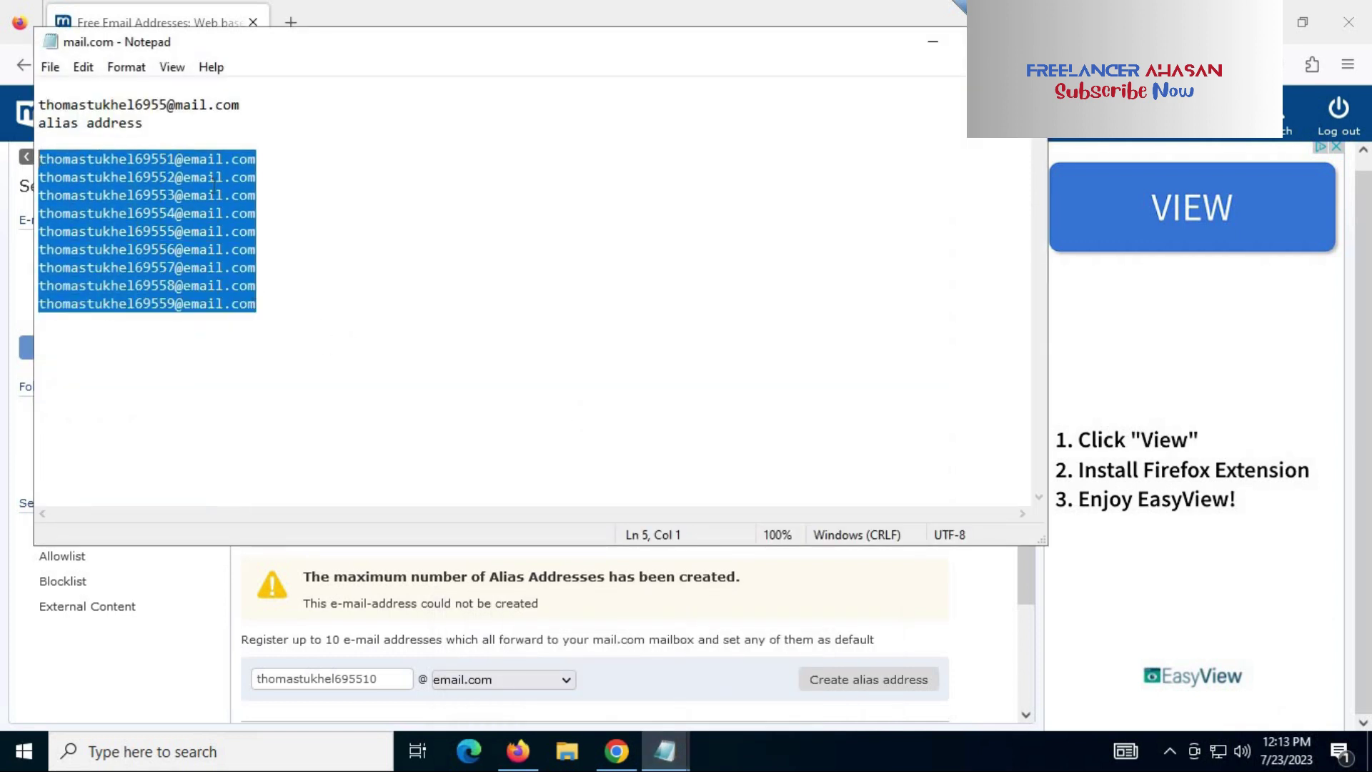
pyautogui.click(217, 176)
pyautogui.moveTo(256, 159); pyautogui.dragTo(39, 159)
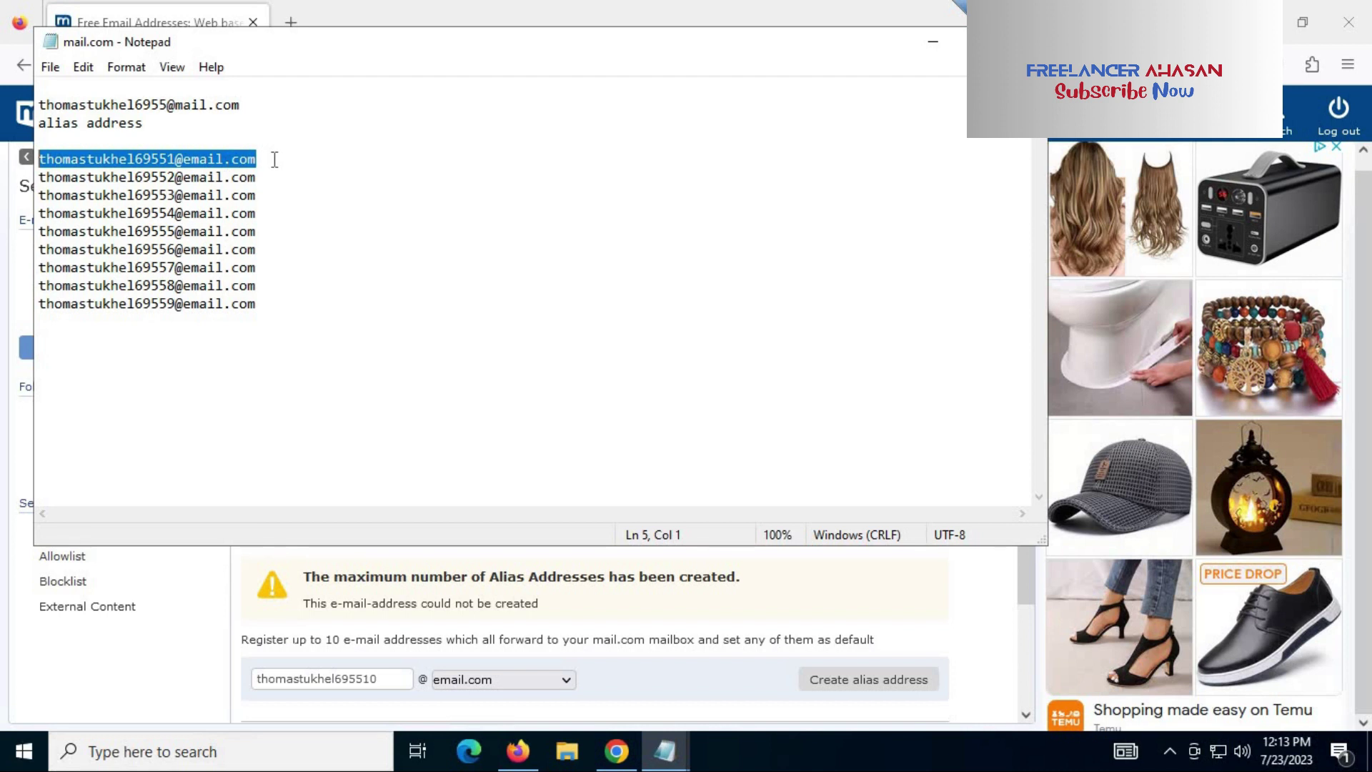
pyautogui.hotkey('ctrl', 'x')
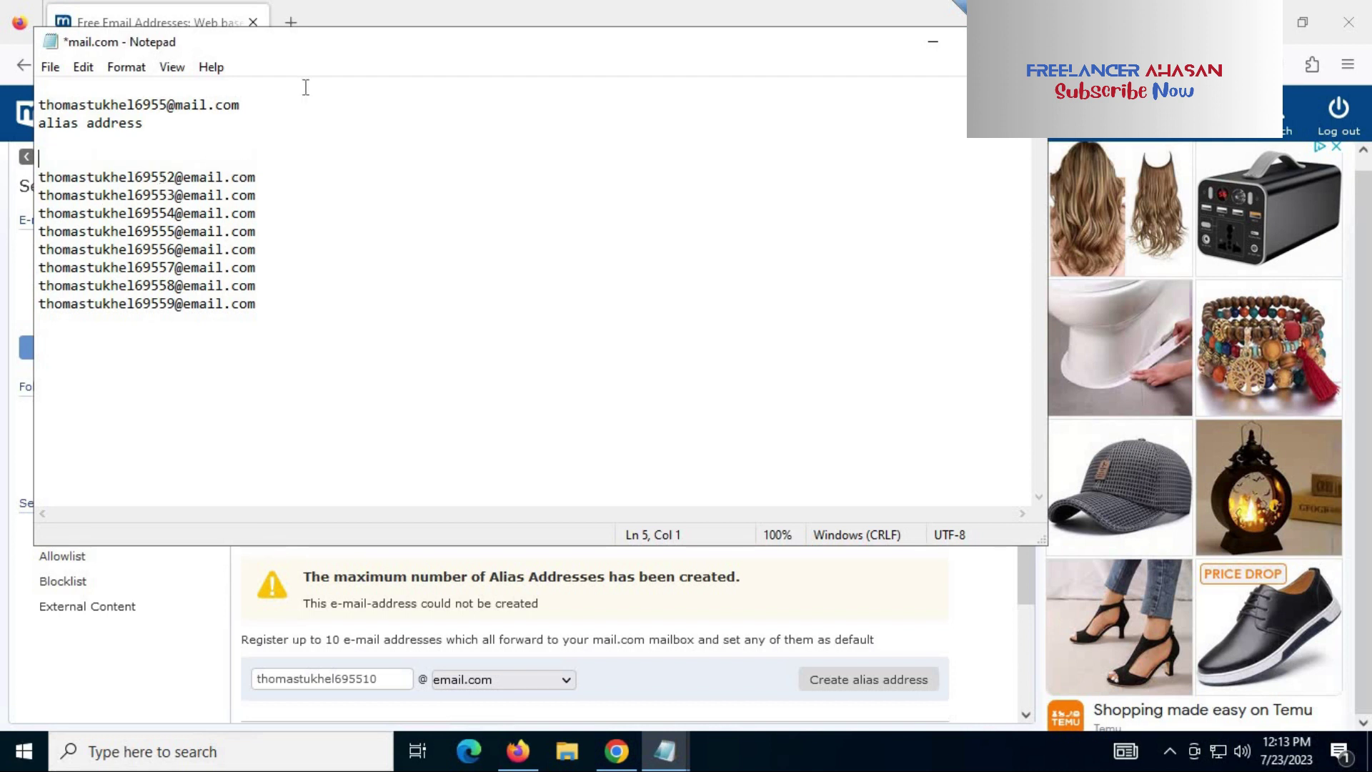
pyautogui.hotkey('alt', 'Tab')
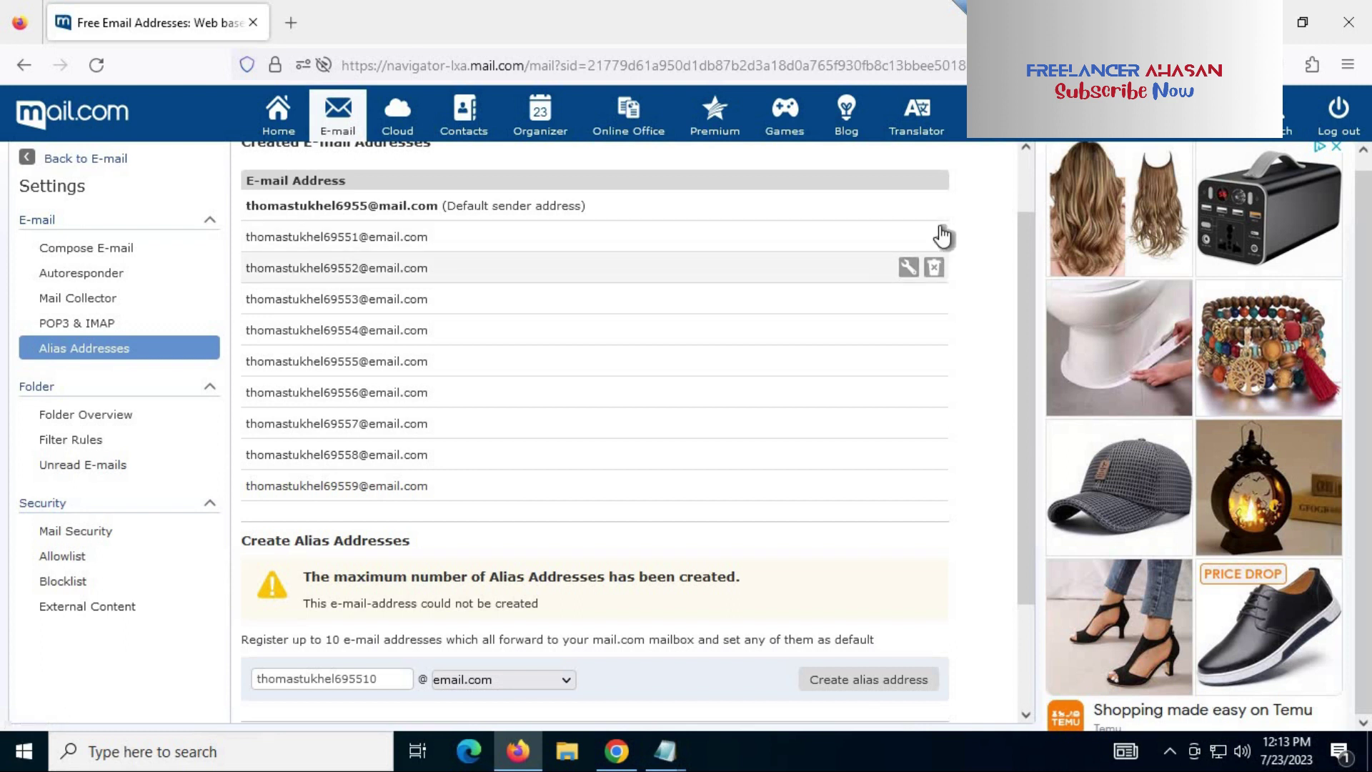
# Step: Delete the alias ending in 1, then create the email.com alias ending in 10 and select it
pyautogui.click(935, 238)
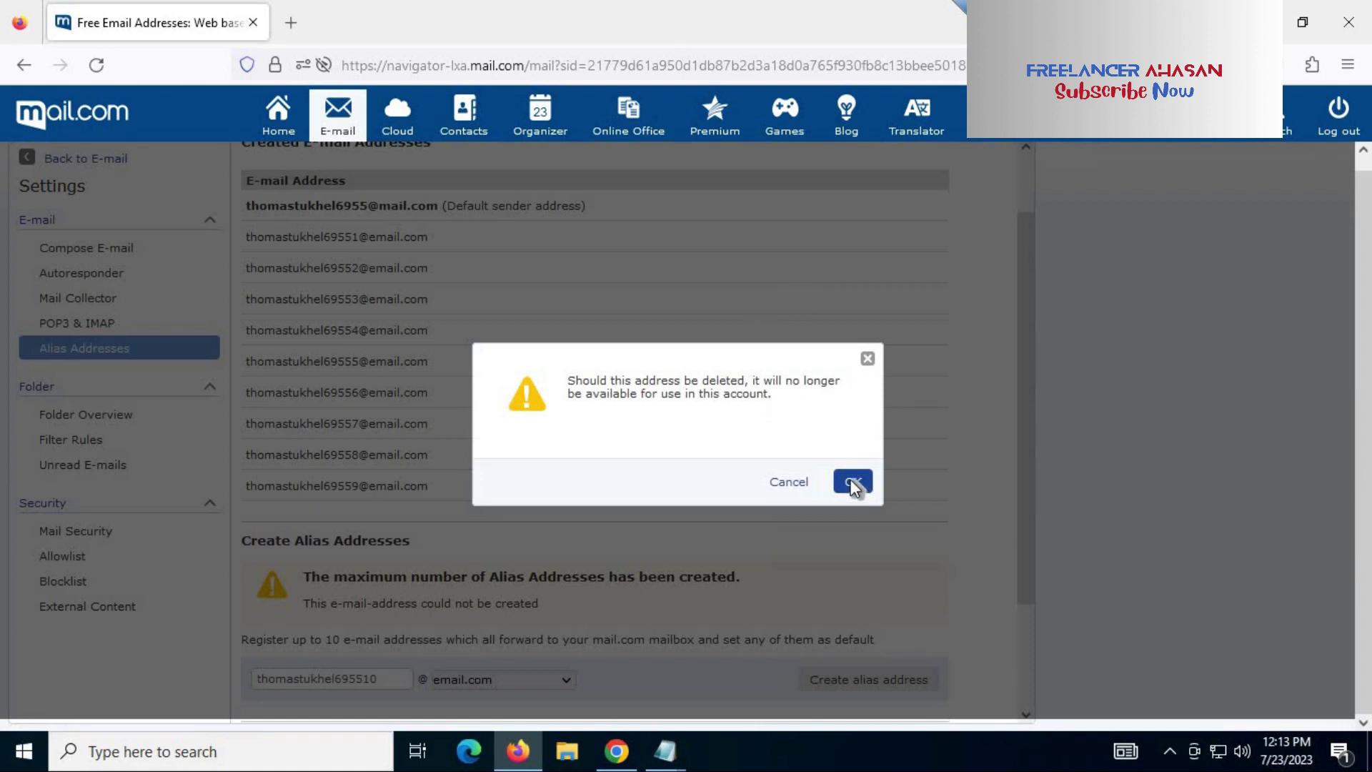
pyautogui.press('Return')
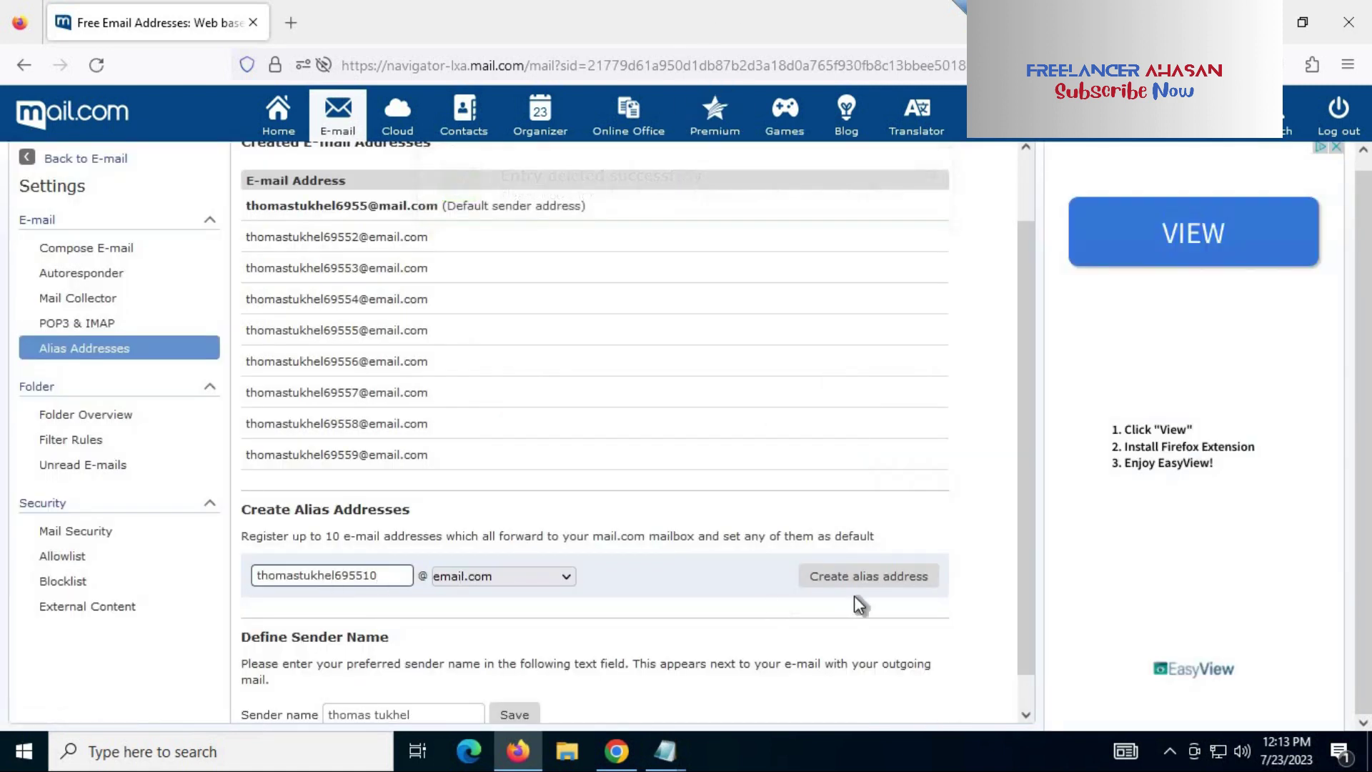
pyautogui.click(872, 587)
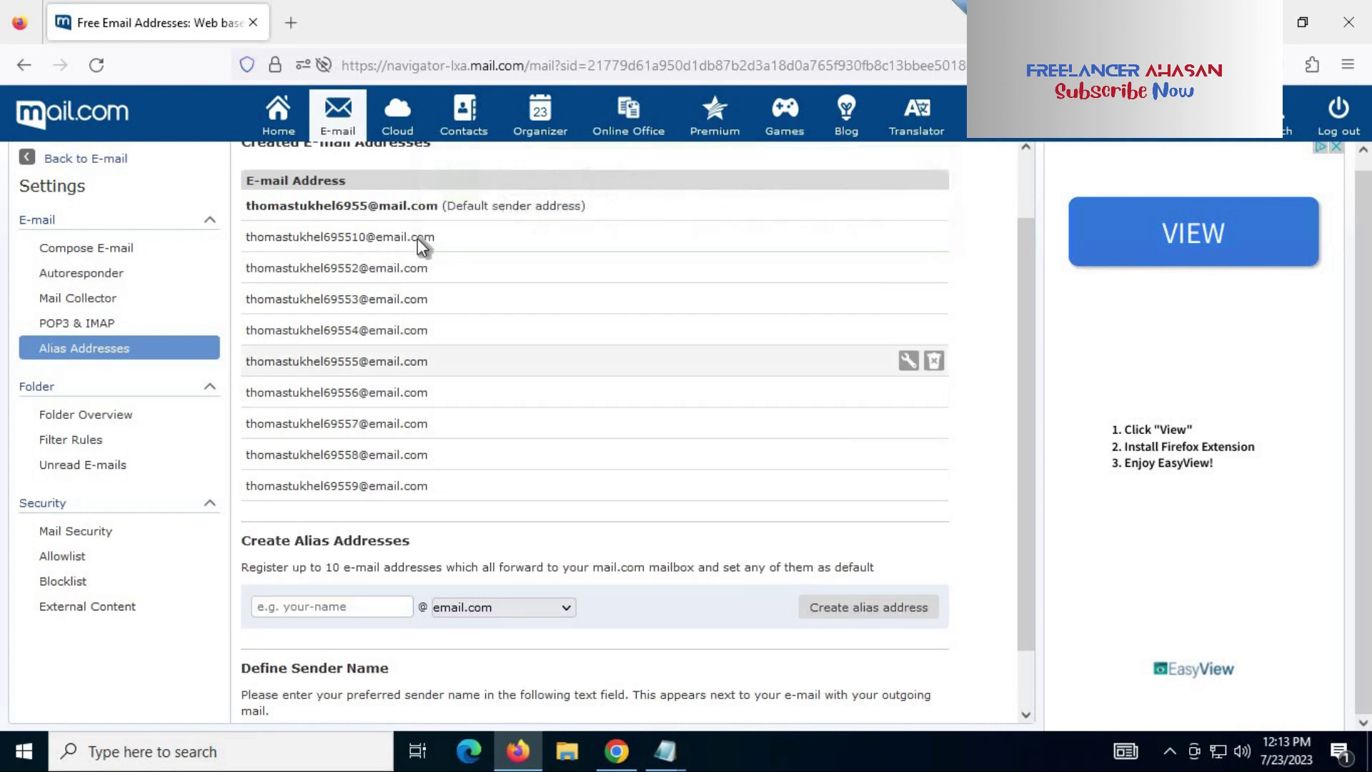
pyautogui.moveTo(439, 237); pyautogui.dragTo(249, 237)
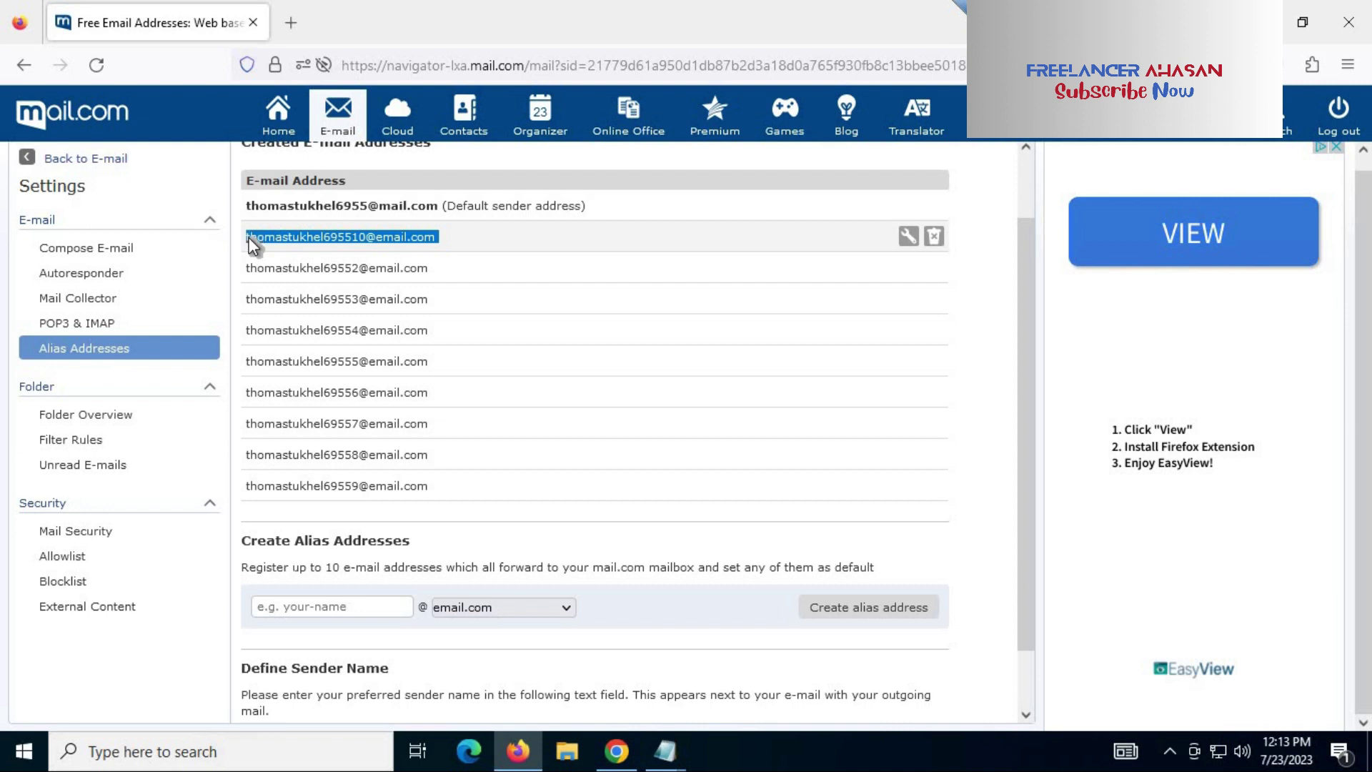
# Step: Paste the alias ending in 10 onto the blank first line of the Notepad list and save
pyautogui.moveTo(665, 761)
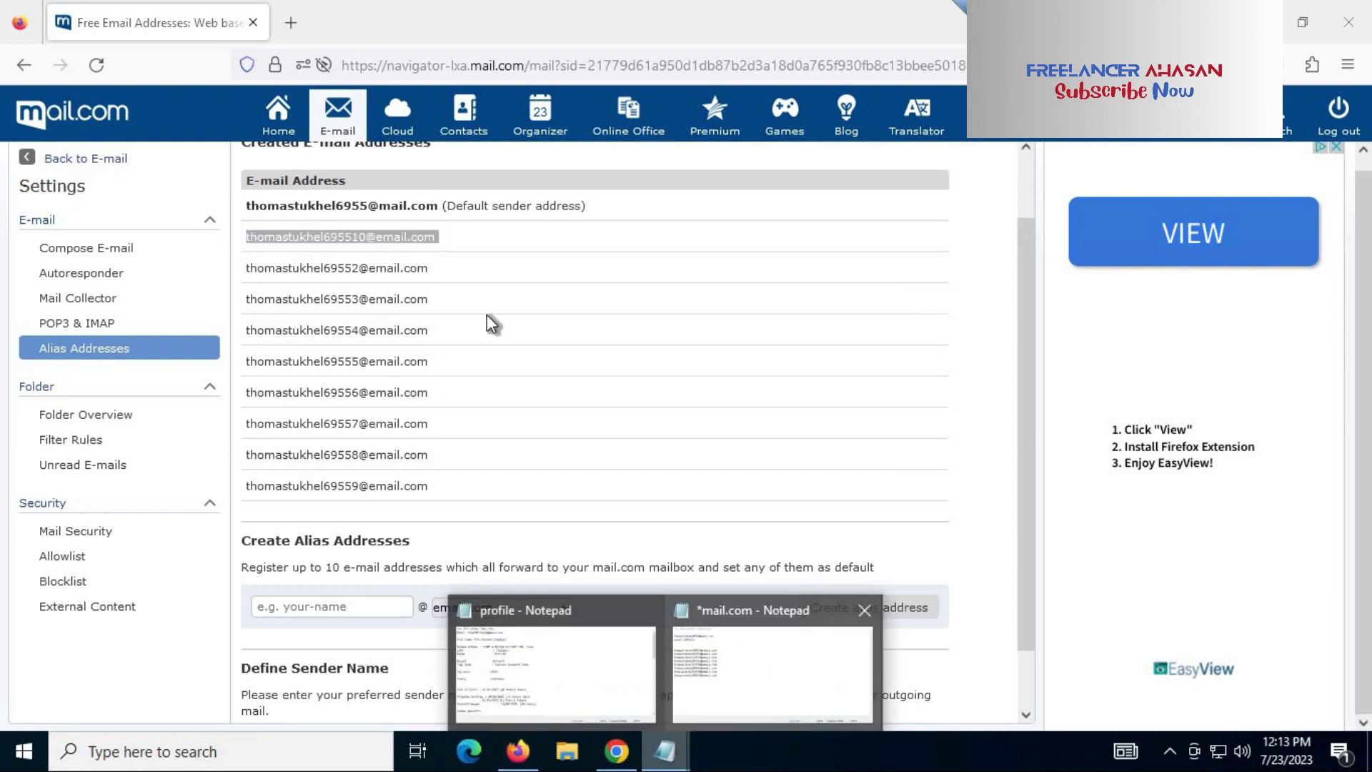
pyautogui.click(793, 665)
pyautogui.hotkey('ctrl', 'v')
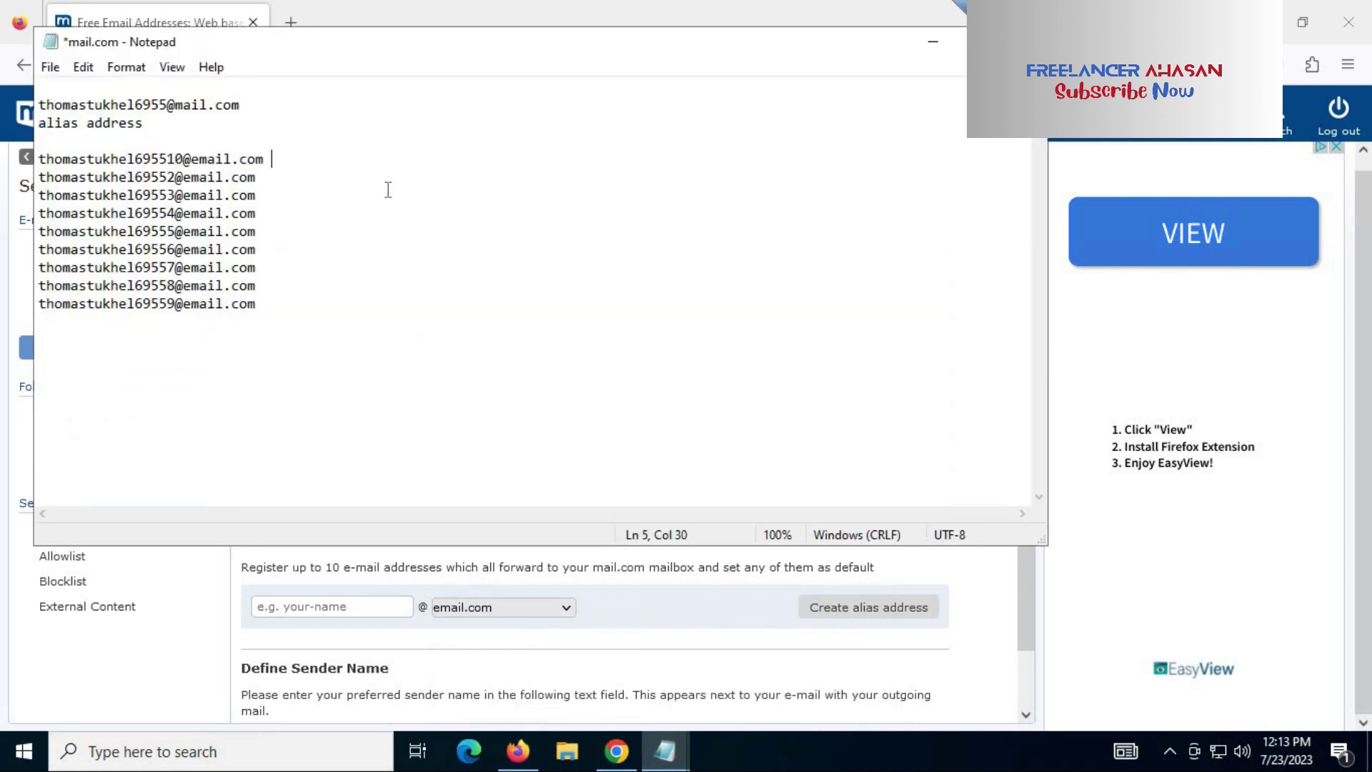
pyautogui.hotkey('ctrl', 's')
pyautogui.moveTo(282, 315); pyautogui.dragTo(143, 231)
pyautogui.moveTo(52, 169); pyautogui.dragTo(38, 159)
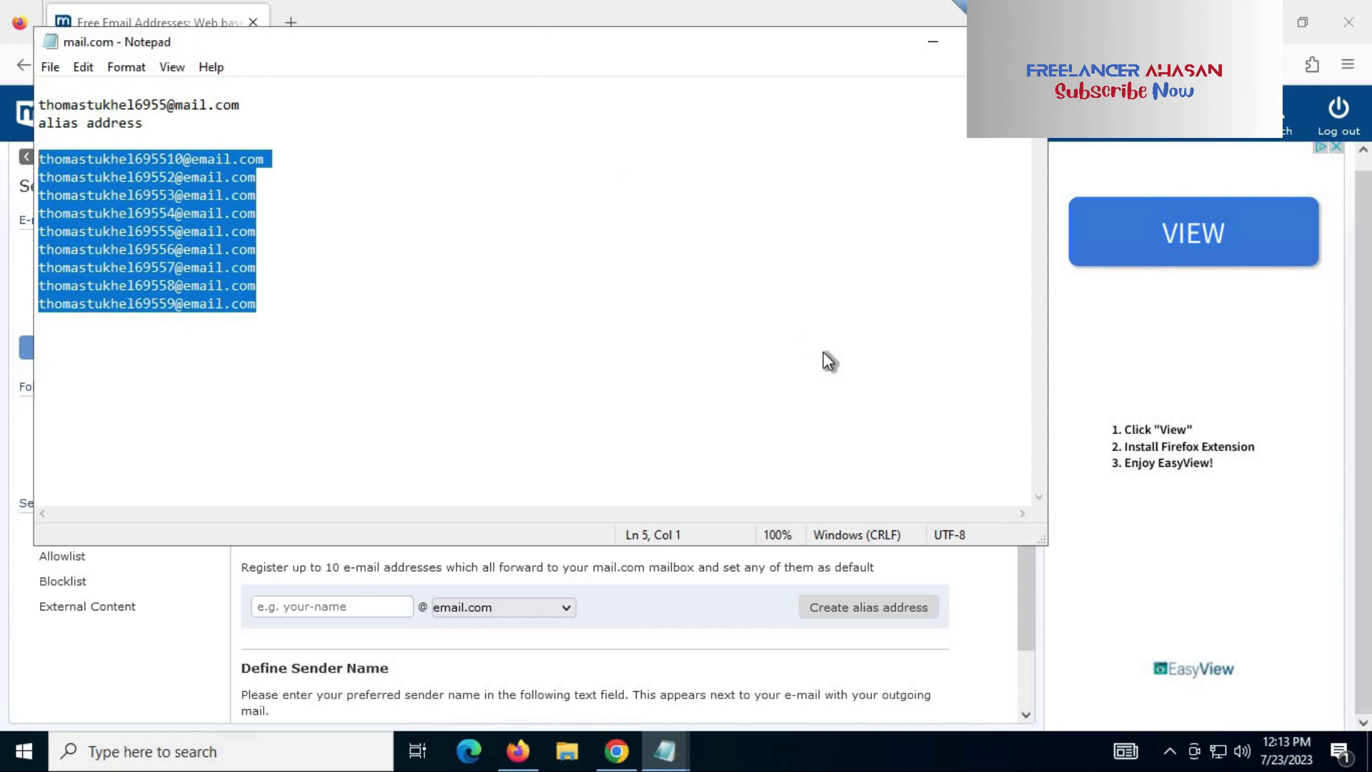
pyautogui.hotkey('alt', 'Tab')
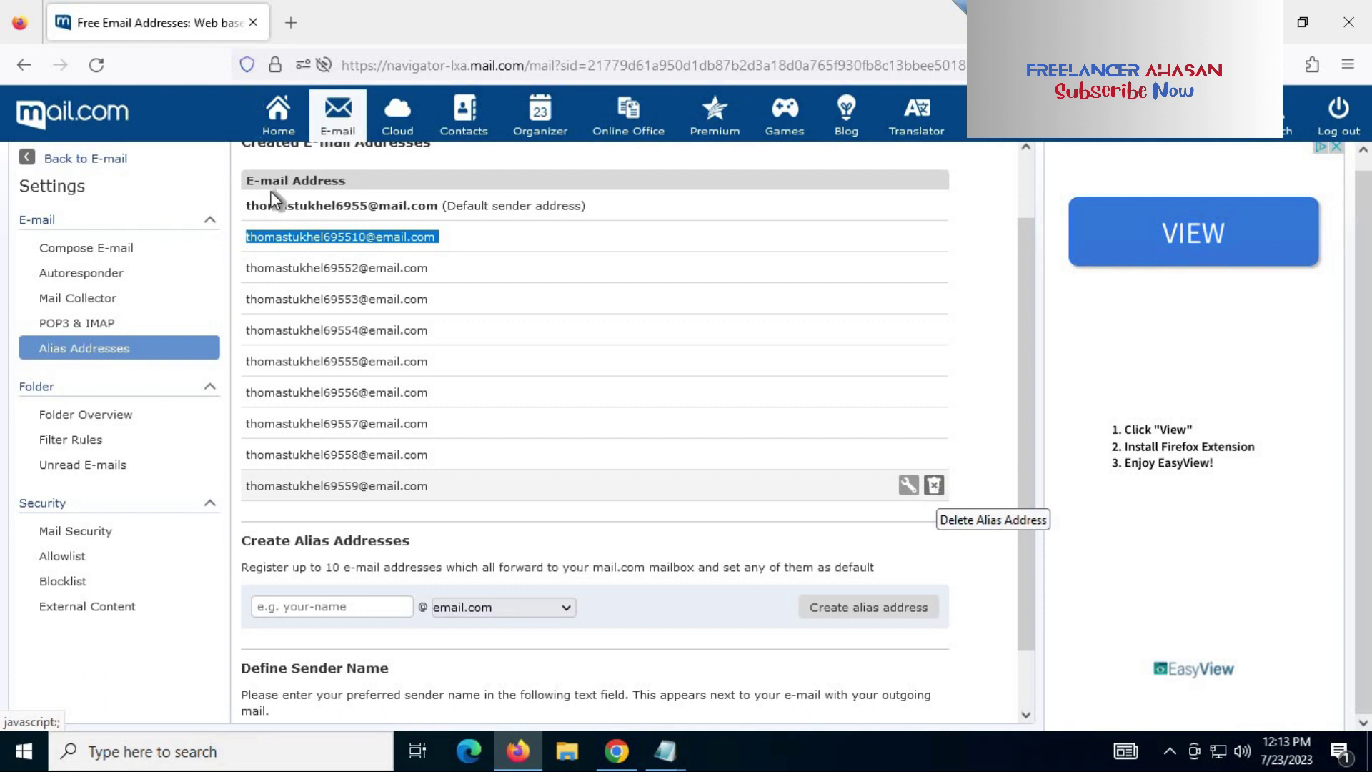
# Step: Move between the Home page and alias settings, finishing on the mail.com home page
pyautogui.moveTo(245, 206); pyautogui.dragTo(447, 209)
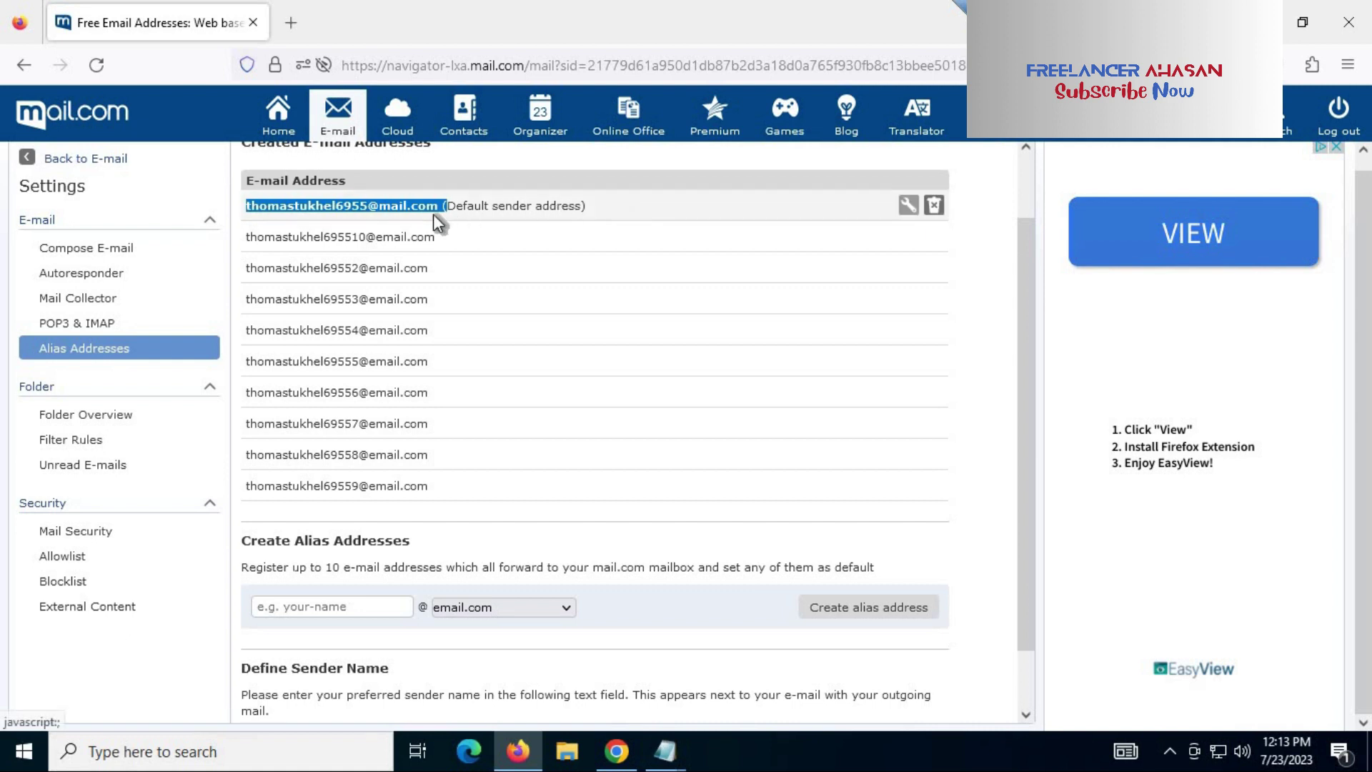
pyautogui.click(541, 205)
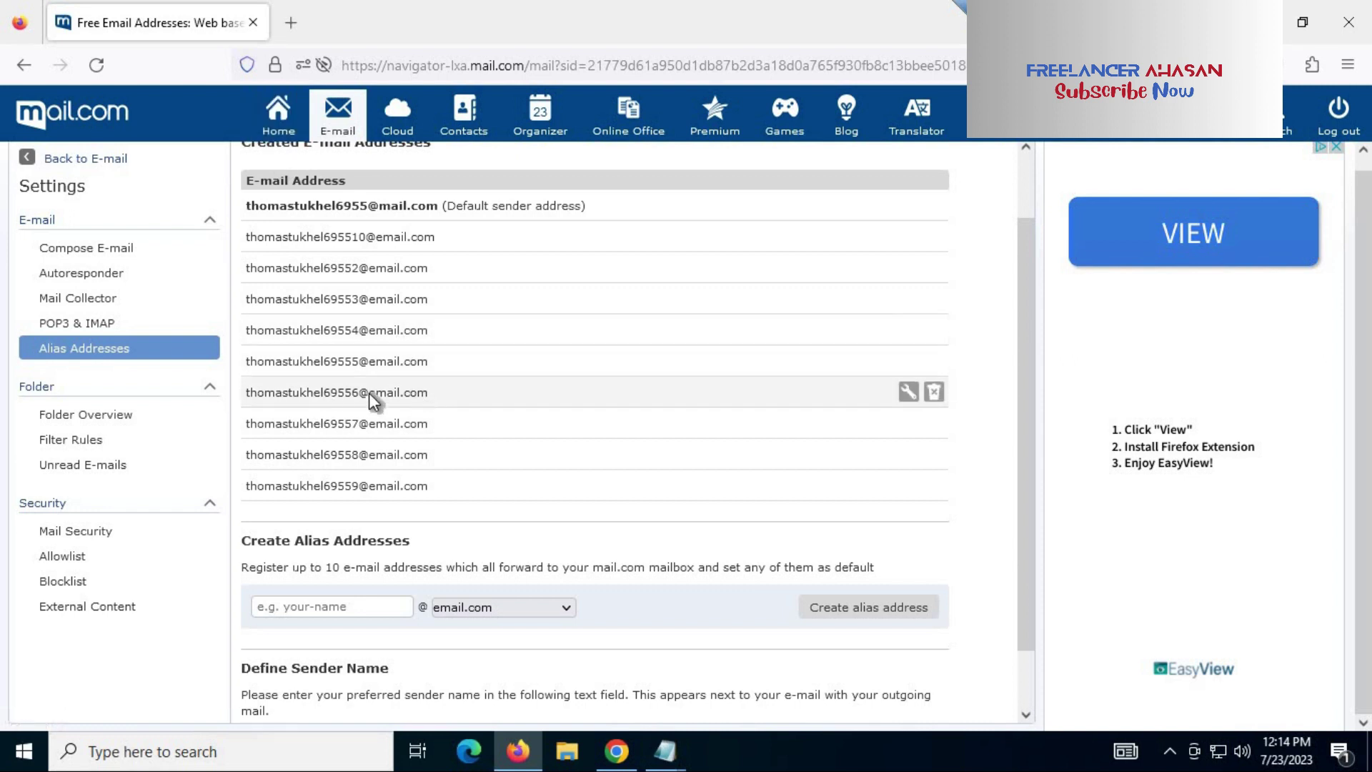
pyautogui.click(277, 116)
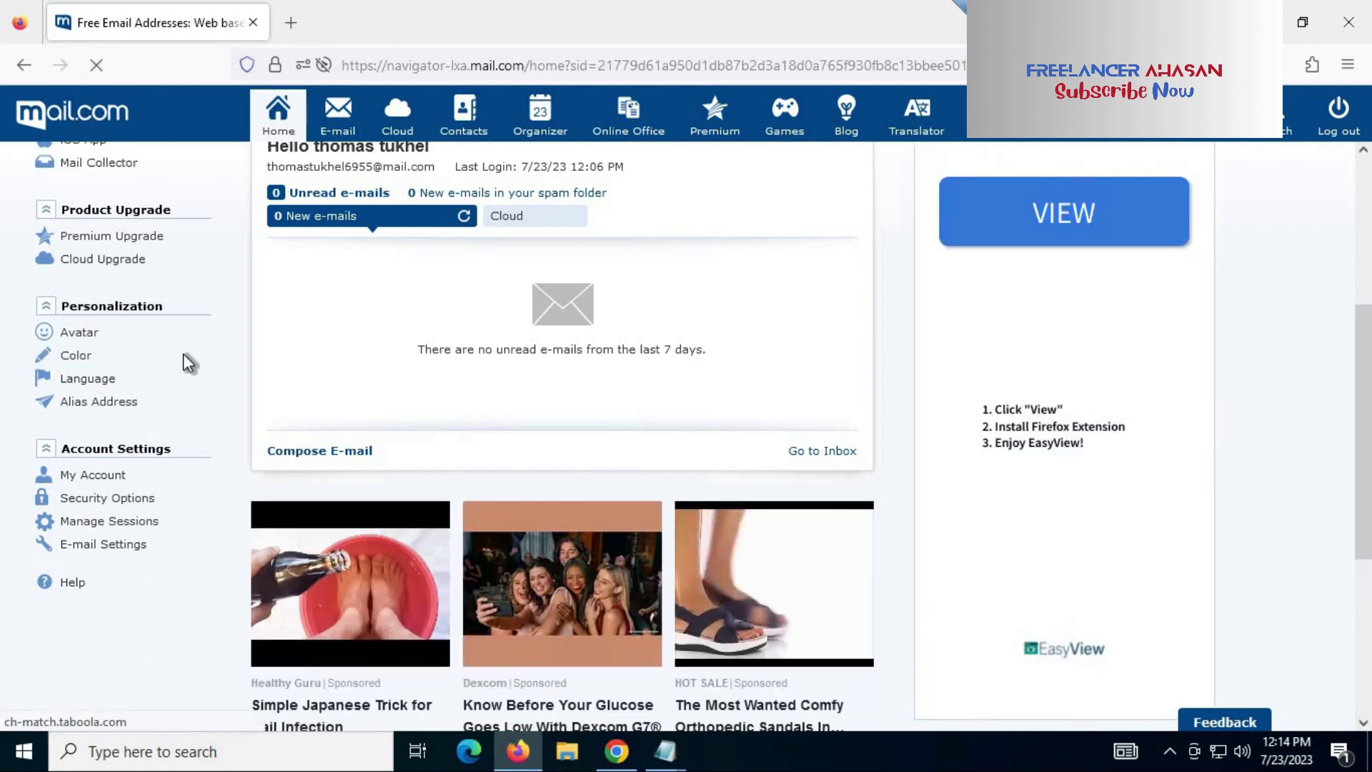
pyautogui.click(84, 163)
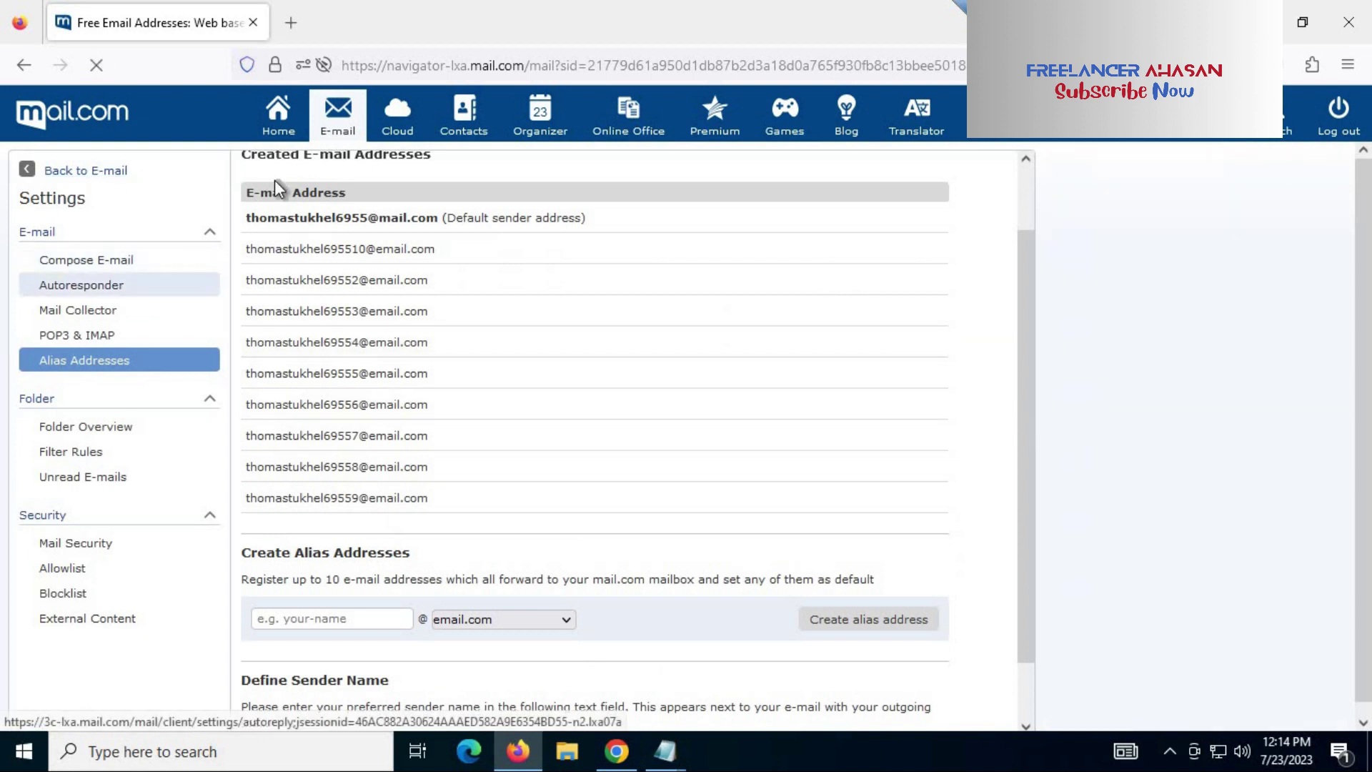
pyautogui.click(289, 133)
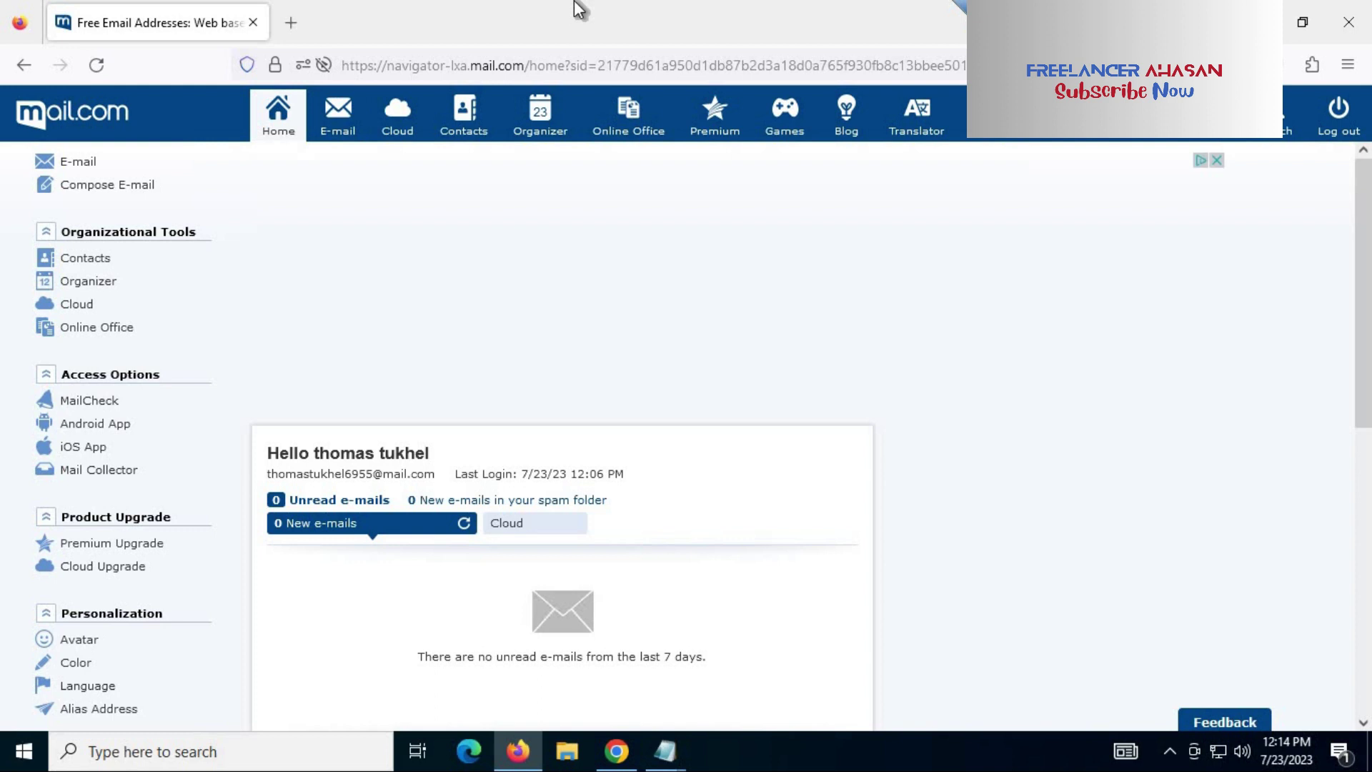
pyautogui.click(337, 120)
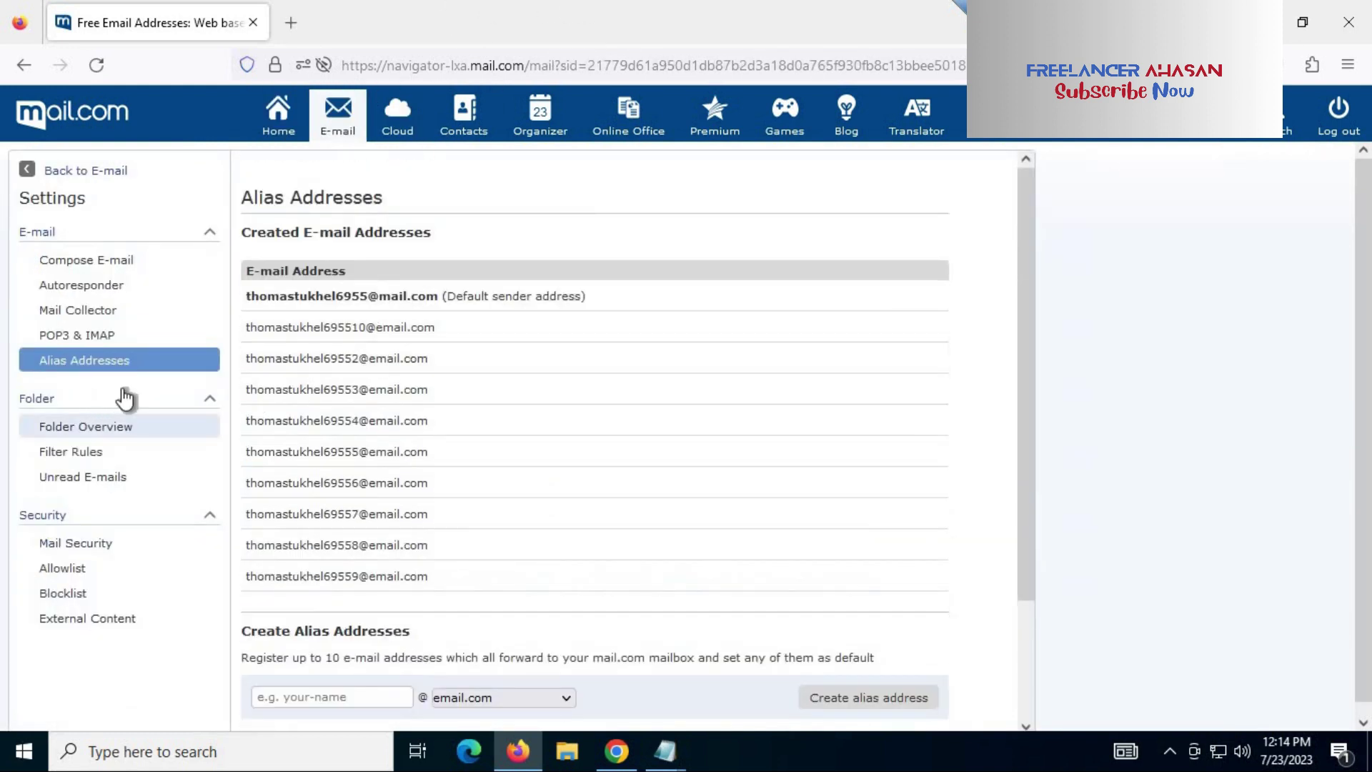
pyautogui.click(276, 122)
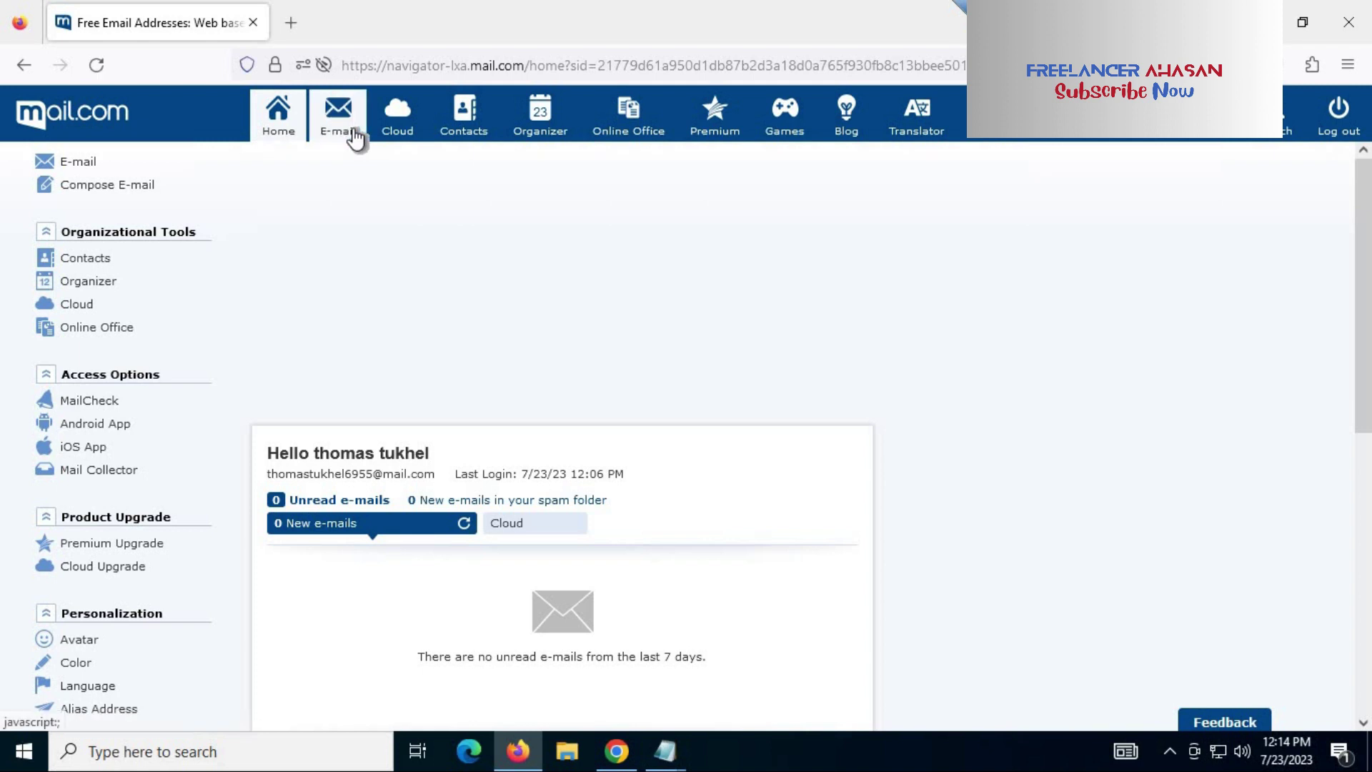
# Step: Open the mail.com Inbox, then bring up the open Notepad windows
pyautogui.click(355, 138)
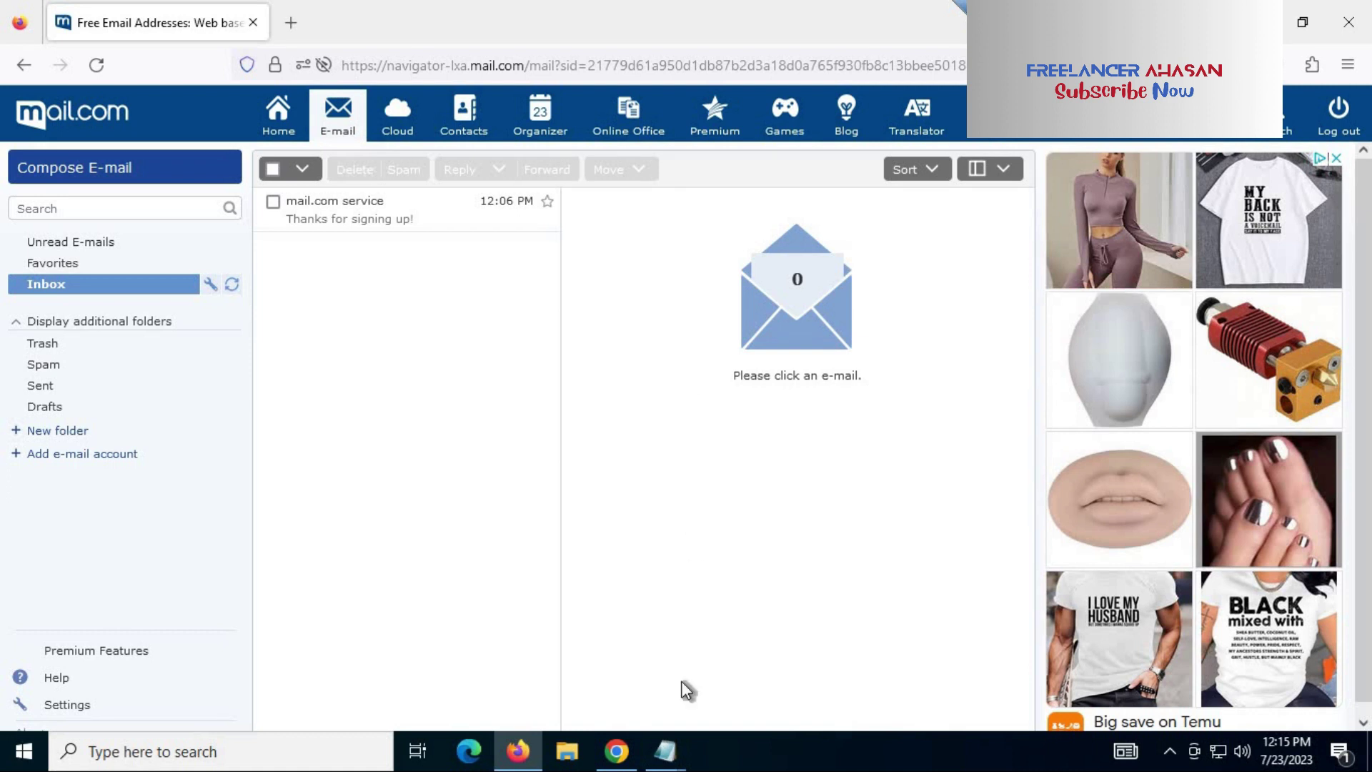
pyautogui.click(665, 751)
# Step: In the mail.com Notepad notes, type 'Betternet' on a new line below the alias list
pyautogui.click(718, 705)
pyautogui.click(319, 322)
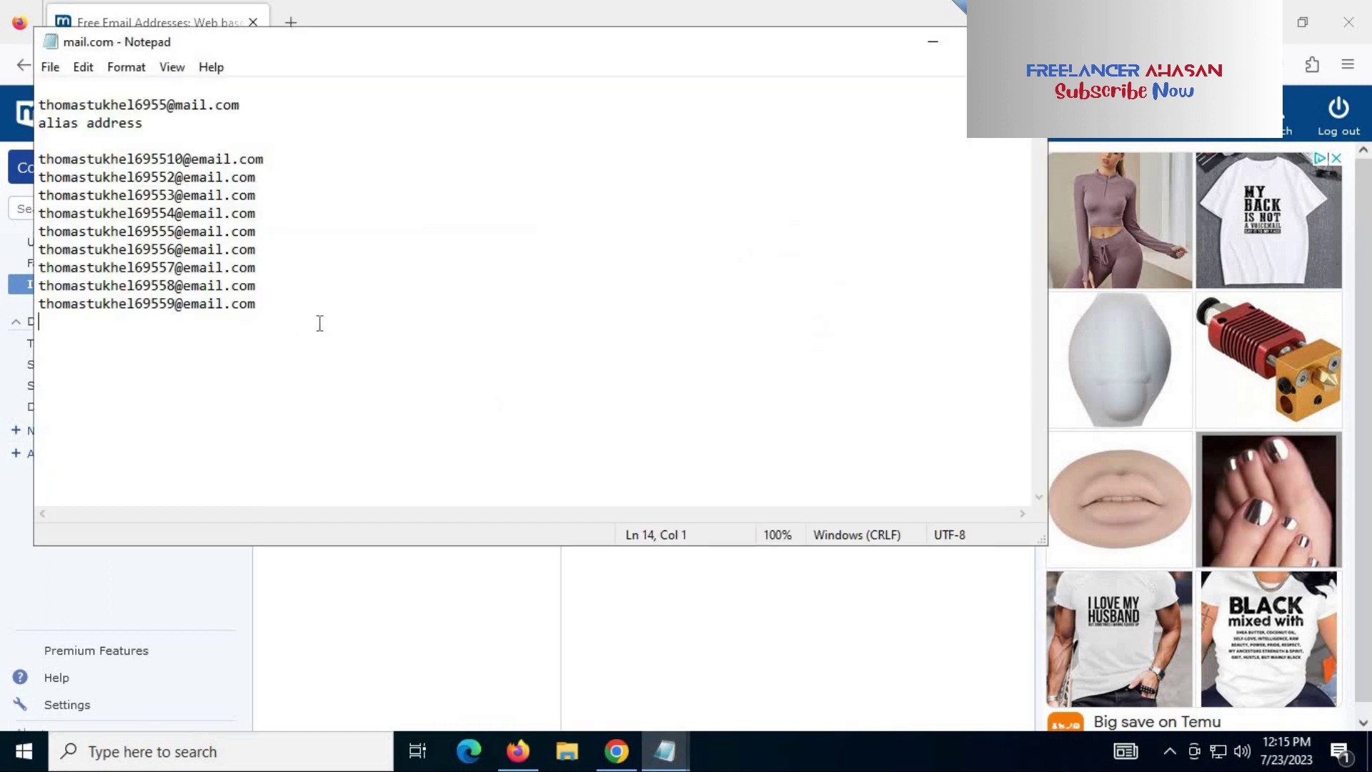
pyautogui.press('Return')
pyautogui.press('Return')
pyautogui.press('Return')
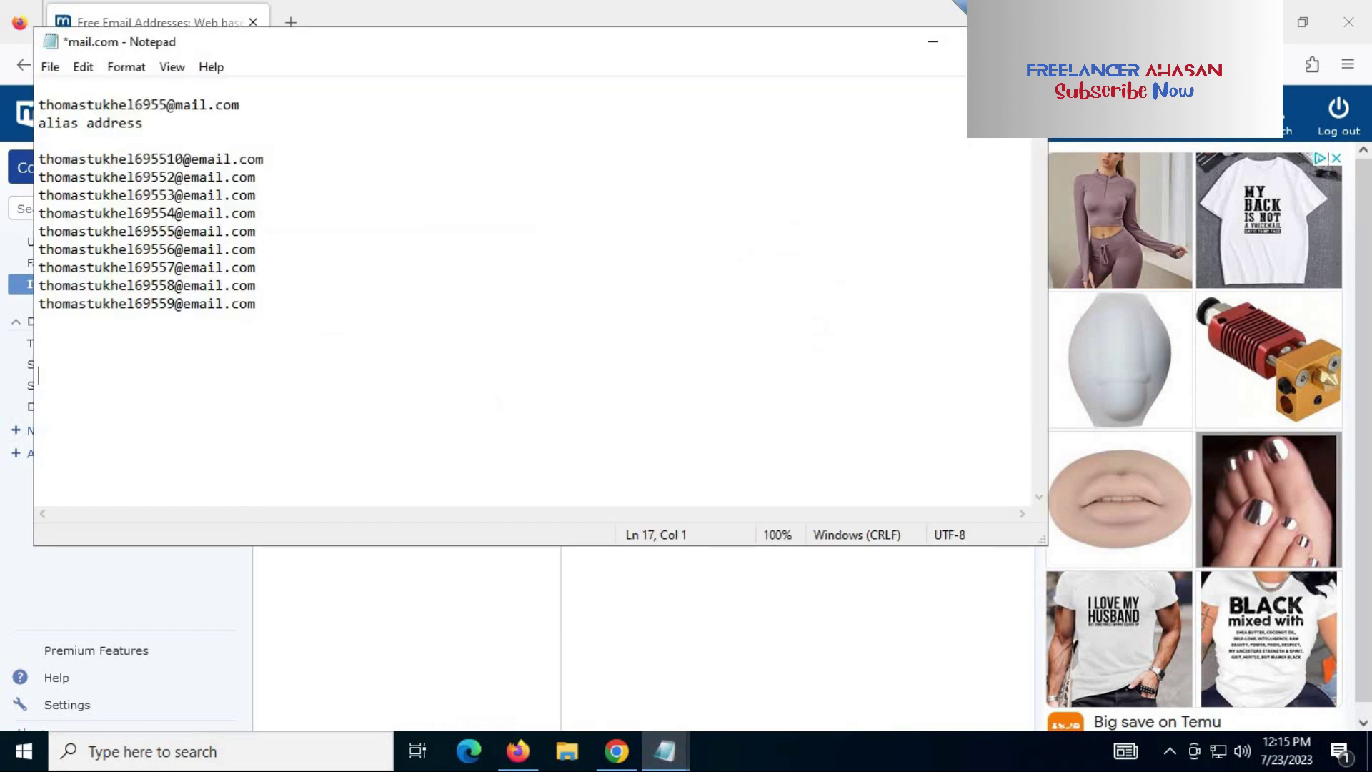
pyautogui.write('Betternet')
# Step: Select the word 'Betternet' in the notes file
pyautogui.hotkey('shift', 'Left')
pyautogui.hotkey('shift', 'Left')
pyautogui.hotkey('shift', 'Left')
pyautogui.hotkey('shift', 'Left')
pyautogui.hotkey('shift', 'Left')
pyautogui.hotkey('shift', 'Left')
pyautogui.hotkey('shift', 'Left')
pyautogui.hotkey('shift', 'Left')
pyautogui.hotkey('shift', 'Left')
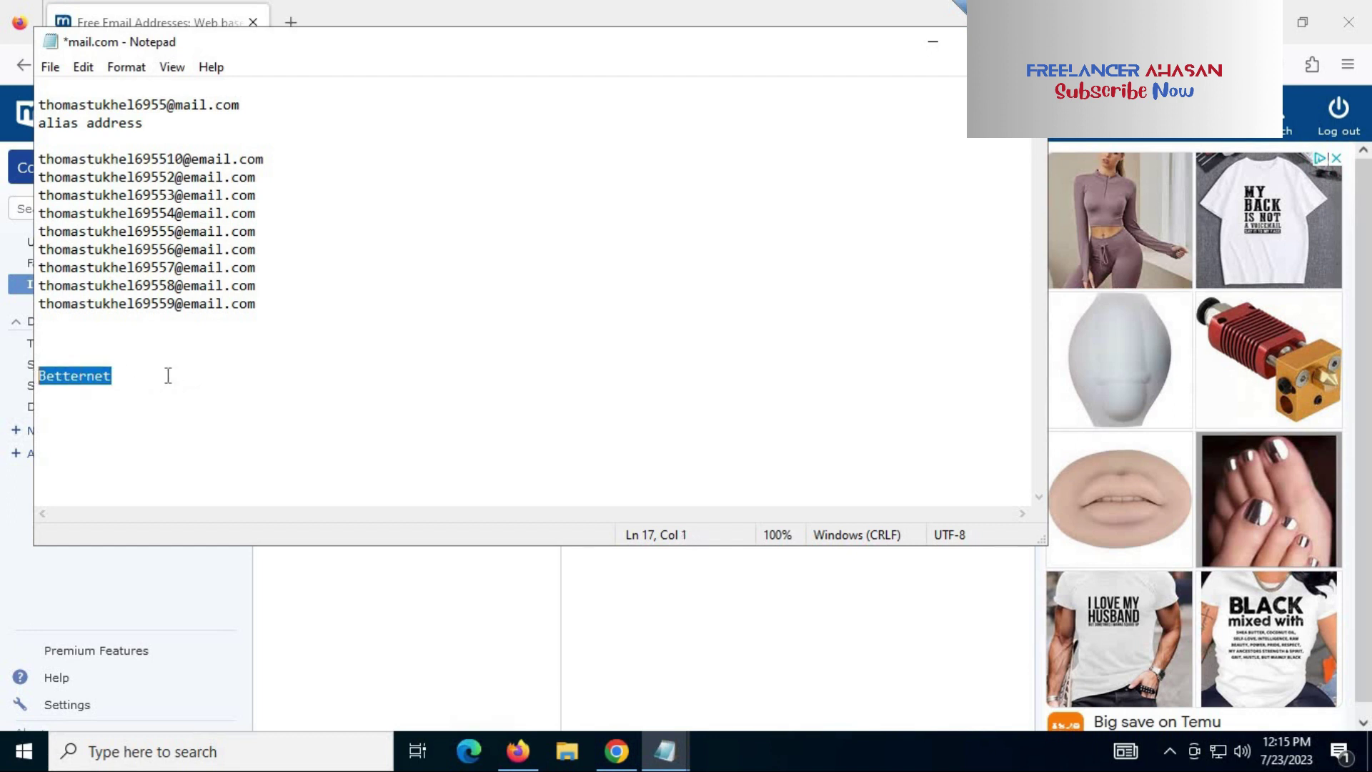
pyautogui.click(168, 376)
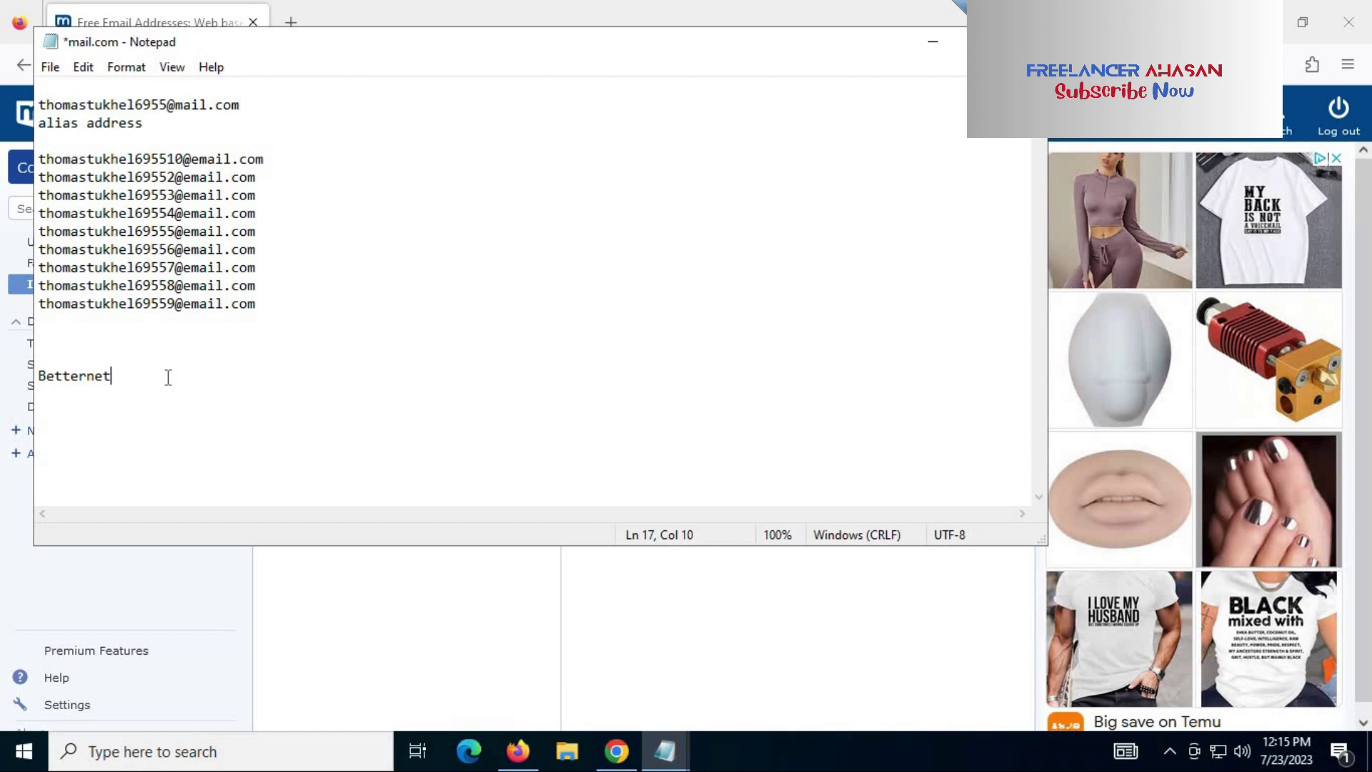
pyautogui.hotkey('shift', 'Left')
pyautogui.hotkey('shift', 'Left')
pyautogui.hotkey('shift', 'Left')
pyautogui.hotkey('shift', 'Left')
pyautogui.hotkey('shift', 'Left')
pyautogui.hotkey('shift', 'Left')
pyautogui.hotkey('shift', 'Left')
pyautogui.hotkey('shift', 'Left')
pyautogui.hotkey('shift', 'Left')
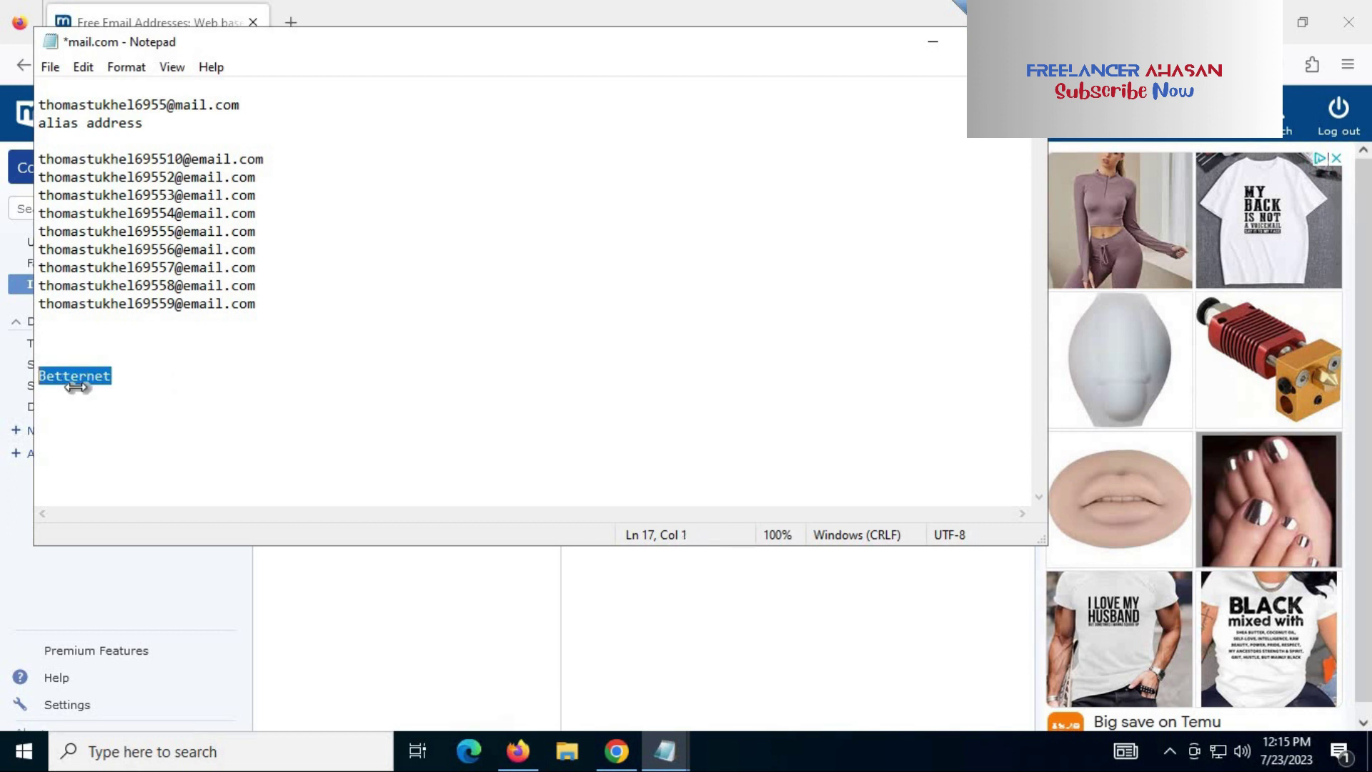